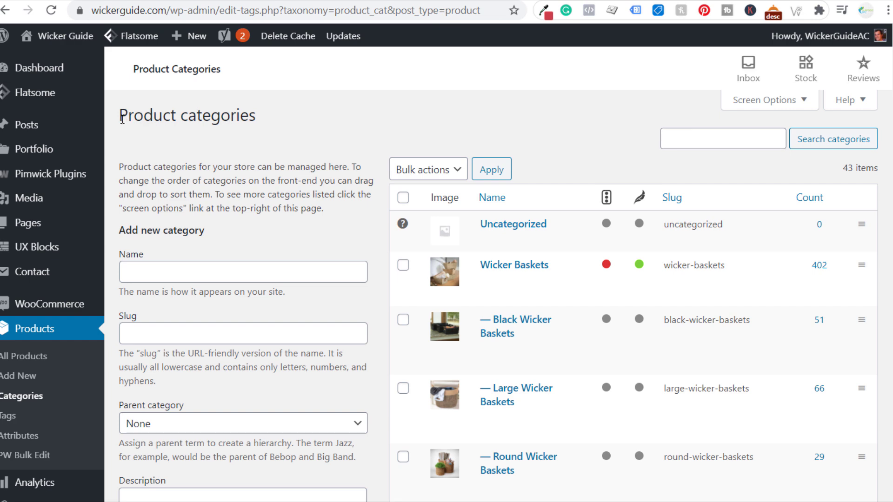
# Step: Review the store's product categories, from Wicker Baskets down through Wicker Furniture and its subcategories
pyautogui.moveTo(128, 115); pyautogui.dragTo(246, 115)
pyautogui.click(301, 165)
pyautogui.scroll(-5, 780, 245)
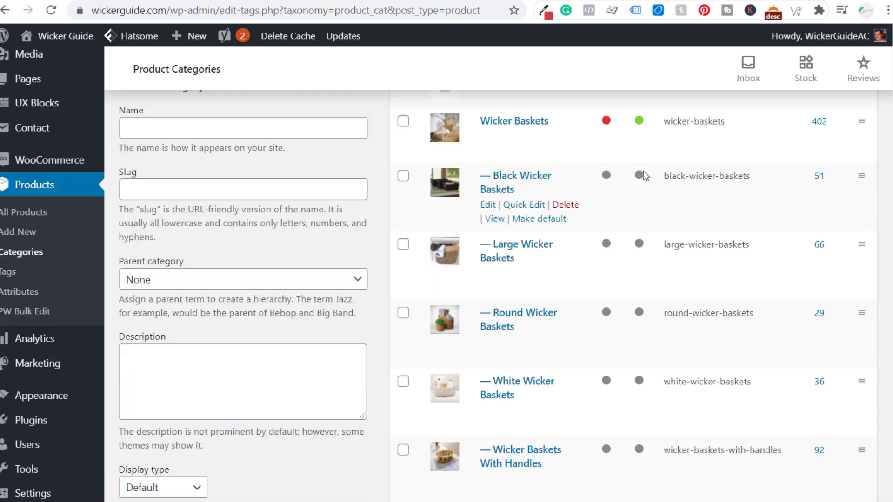
pyautogui.scroll(-20, 780, 246)
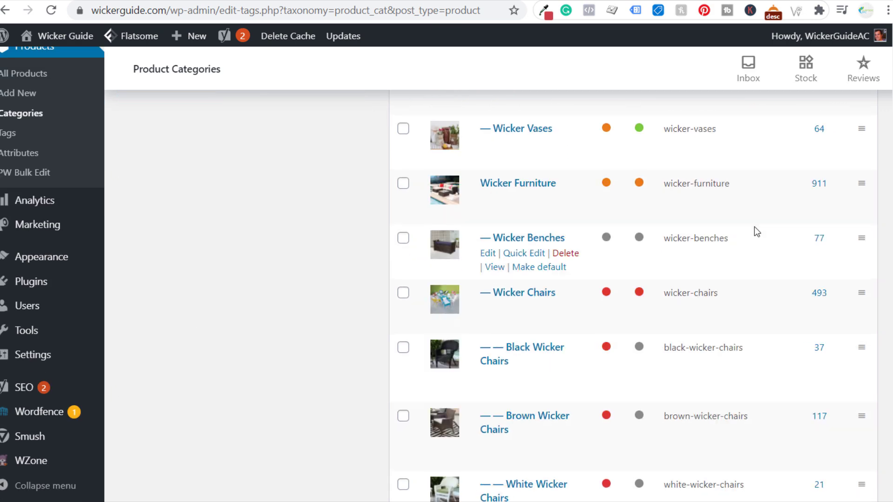
pyautogui.scroll(-15, 768, 231)
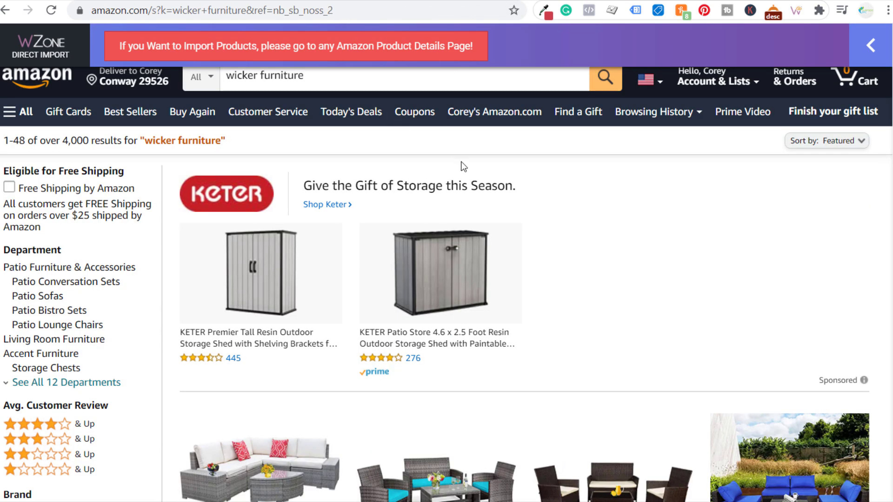
# Step: Open the Outime patio furniture set with royal blue cushions from the Amazon wicker furniture results in a new tab
pyautogui.scroll(-4, 608, 263)
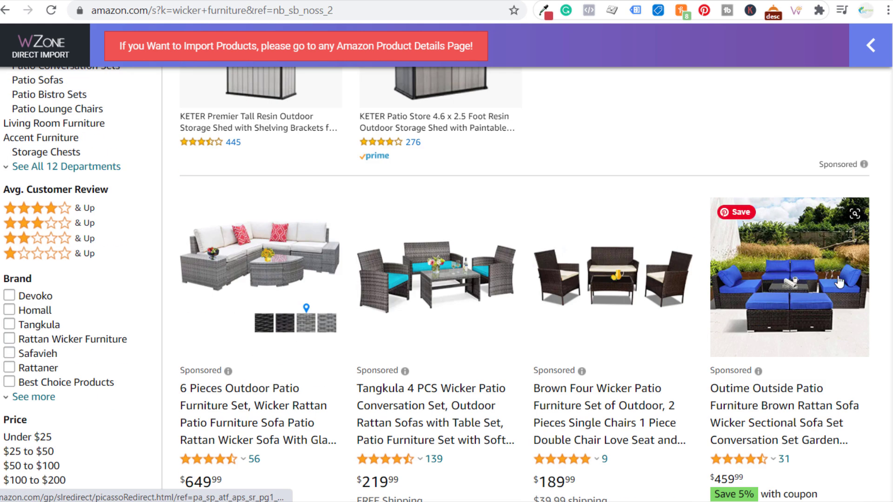
pyautogui.rightClick(786, 255)
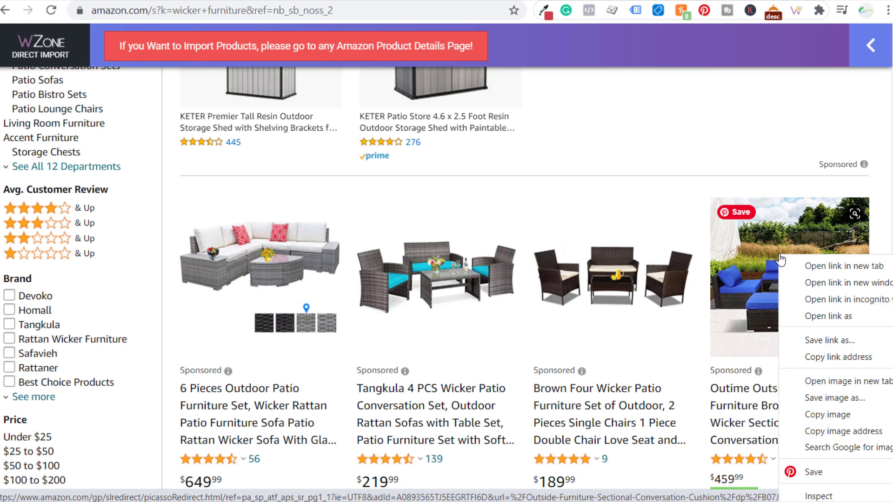
pyautogui.click(804, 262)
pyautogui.click(553, 1)
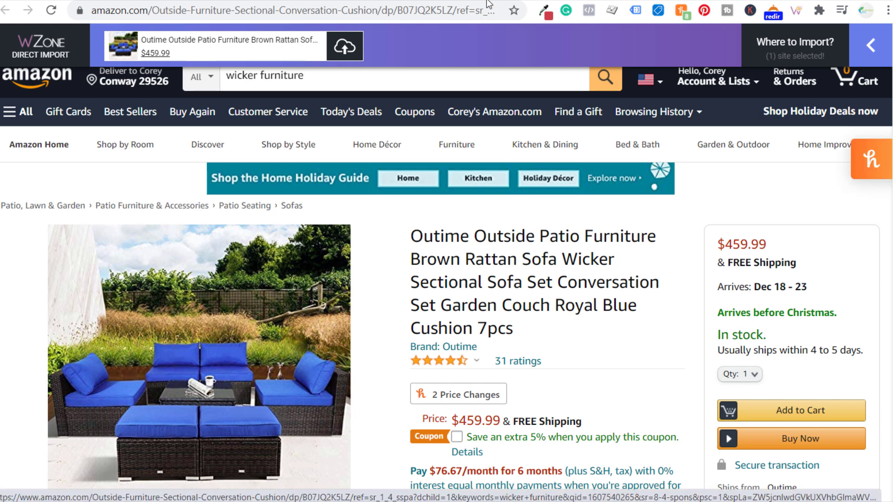
# Step: Set the WZone import category for the Wicker Guide site to Wicker Patio Furniture Sets
pyautogui.click(807, 54)
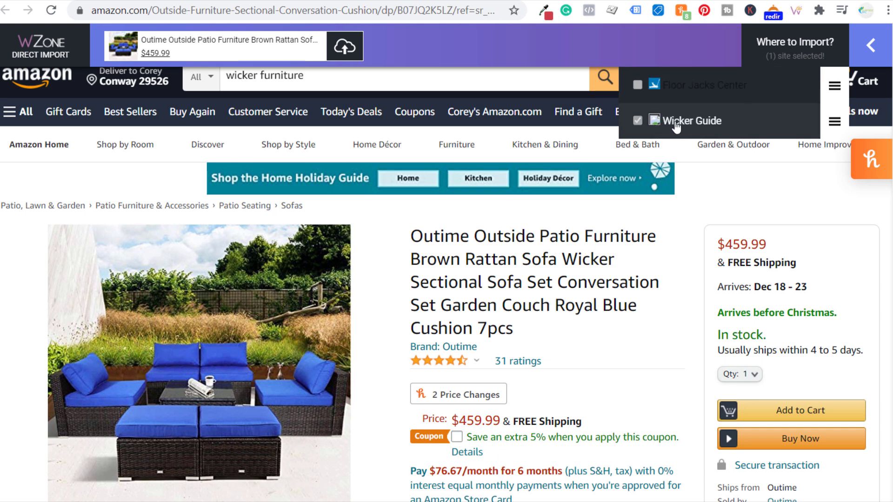
pyautogui.click(835, 123)
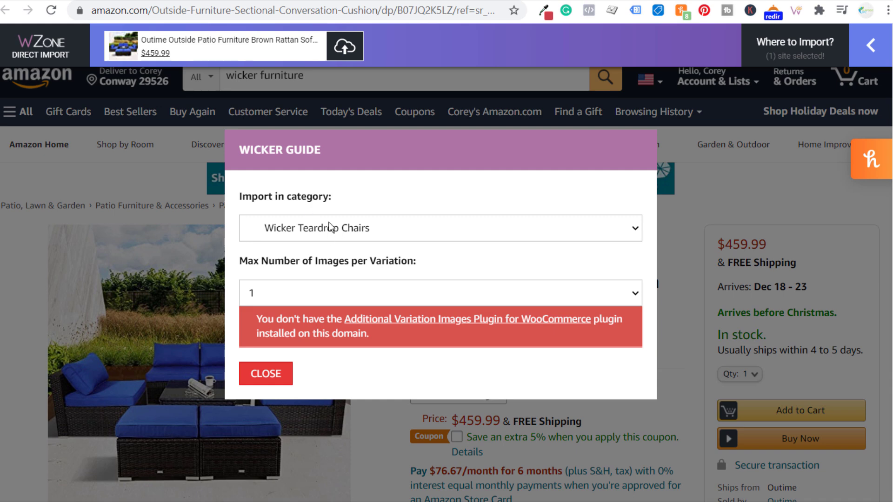
pyautogui.click(376, 228)
pyautogui.scroll(-5, 462, 358)
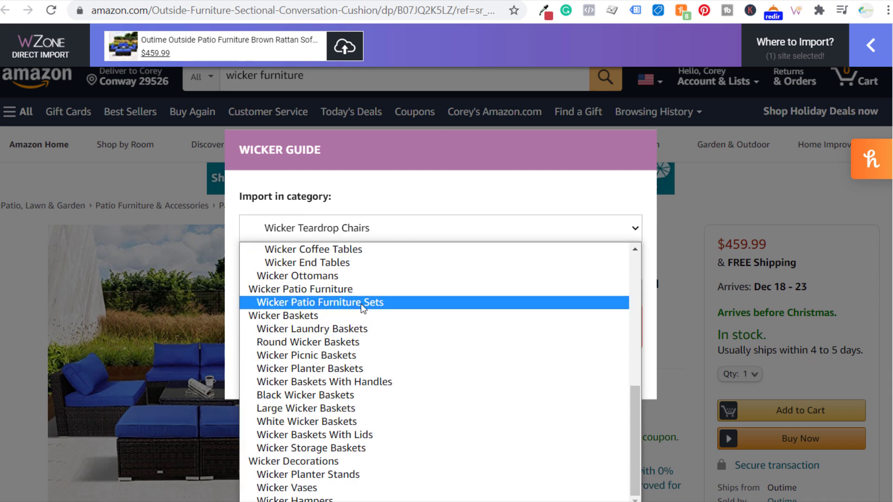
pyautogui.click(433, 303)
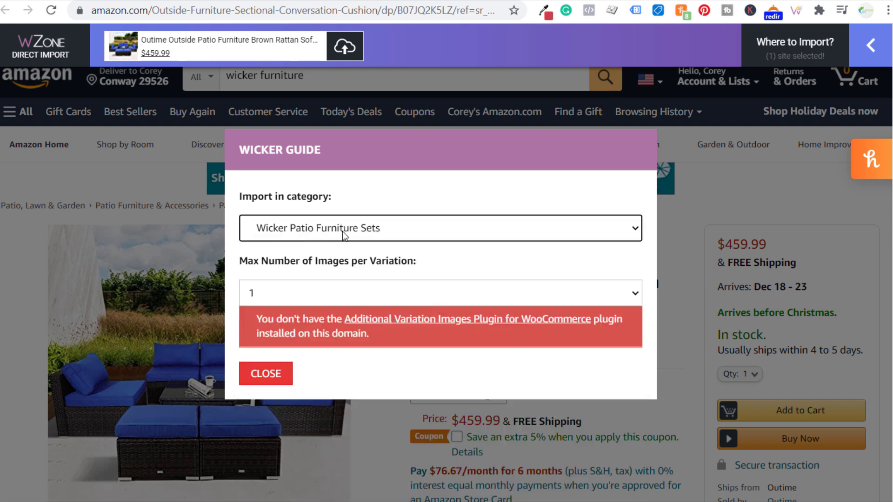
pyautogui.click(280, 377)
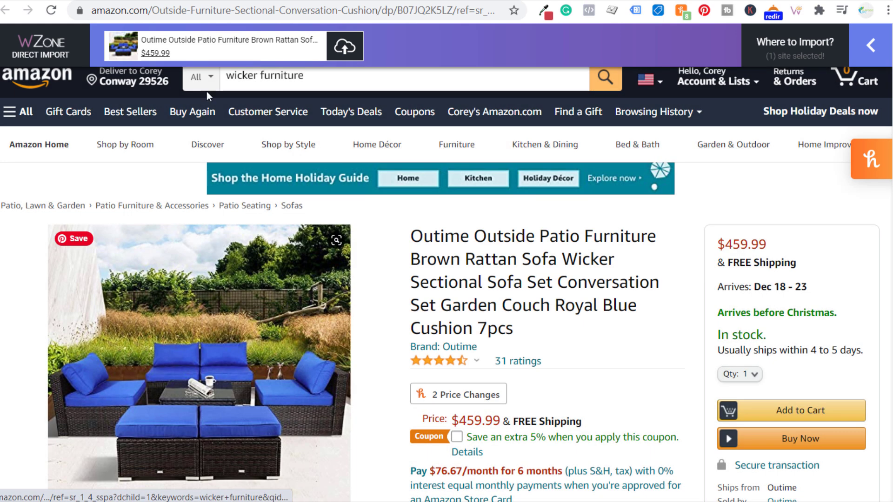
# Step: Import the Outime sofa set into Wicker Guide and open the imported product's page on the site
pyautogui.click(337, 48)
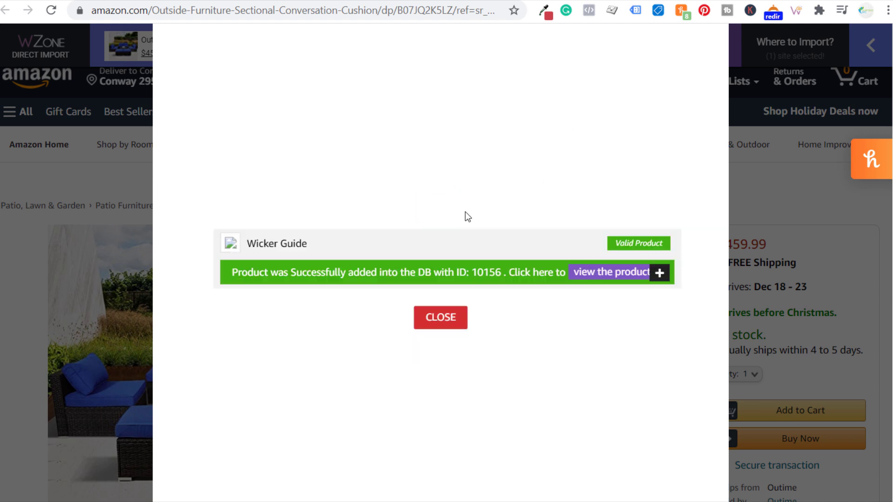
pyautogui.click(613, 271)
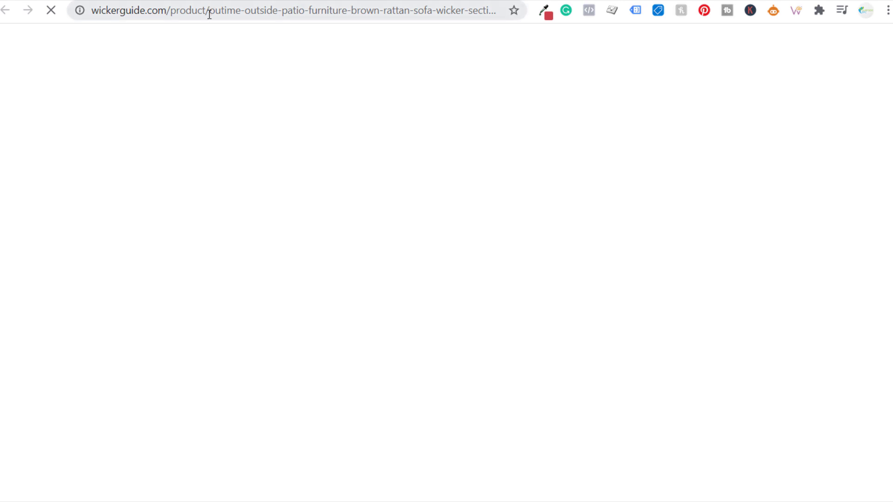
pyautogui.moveTo(91, 9); pyautogui.dragTo(253, 10)
pyautogui.click(255, 9)
pyautogui.click(549, 258)
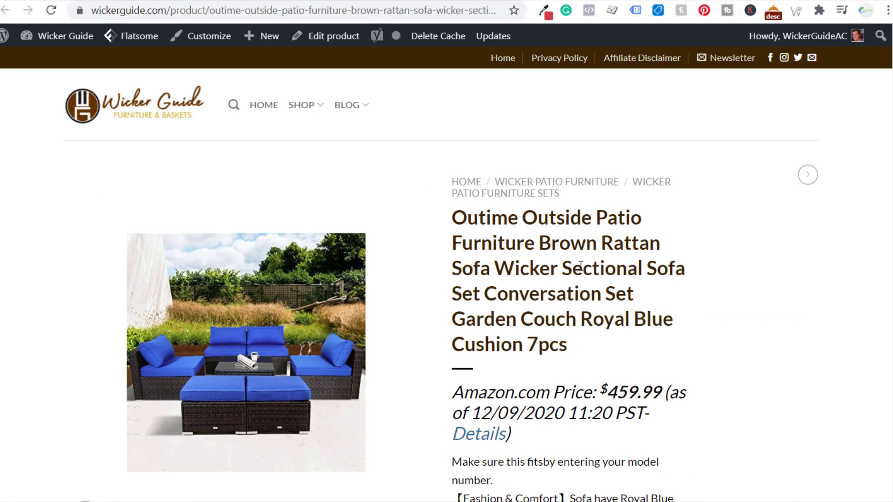
# Step: Review the imported product's Amazon price, gallery images and description on its store page
pyautogui.scroll(-5, 796, 272)
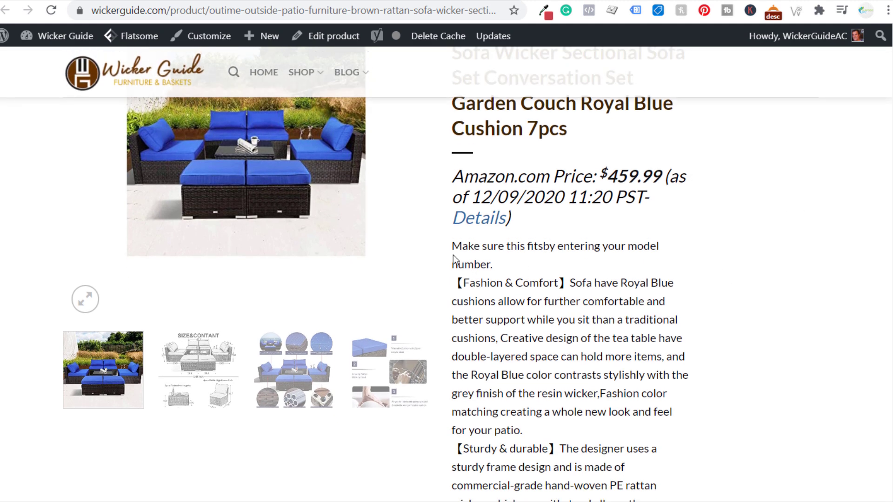
pyautogui.moveTo(458, 177); pyautogui.dragTo(637, 179)
pyautogui.click(649, 181)
pyautogui.scroll(-5, 739, 232)
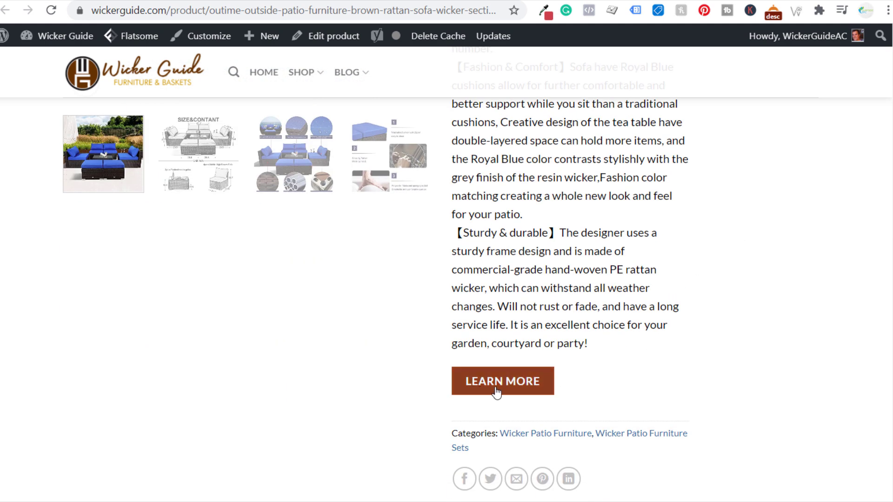
# Step: Follow the product's Learn More link to Amazon and check the affiliate tag in the page address
pyautogui.click(534, 392)
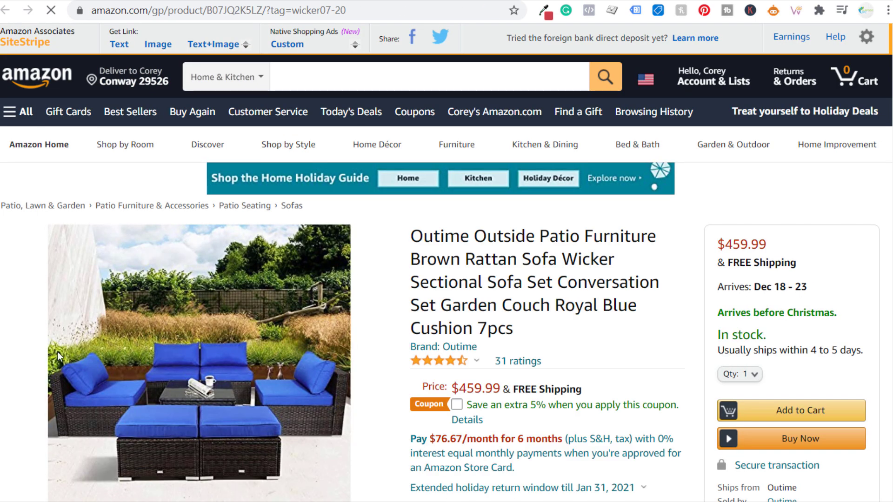
pyautogui.moveTo(386, 11); pyautogui.dragTo(268, 10)
pyautogui.click(435, 10)
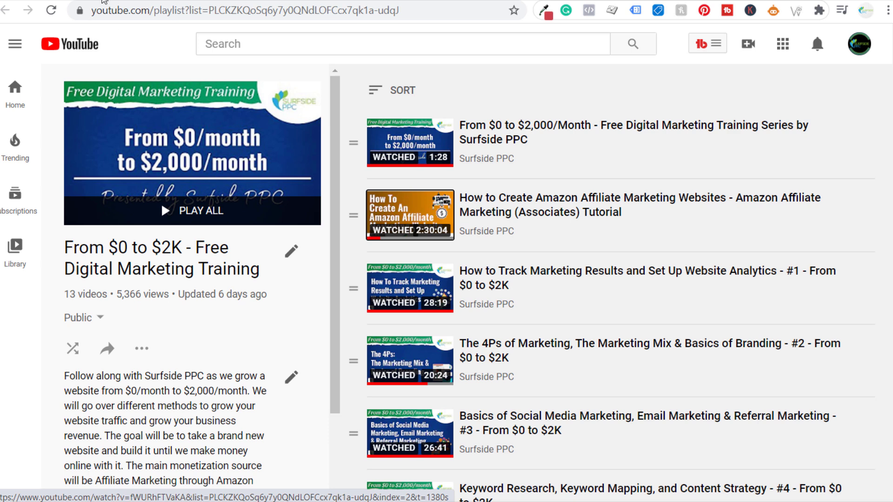
# Step: Look through the WordPress site's installed plugins and examine the Direct Checkout for WooCommerce entry
pyautogui.click(92, 0)
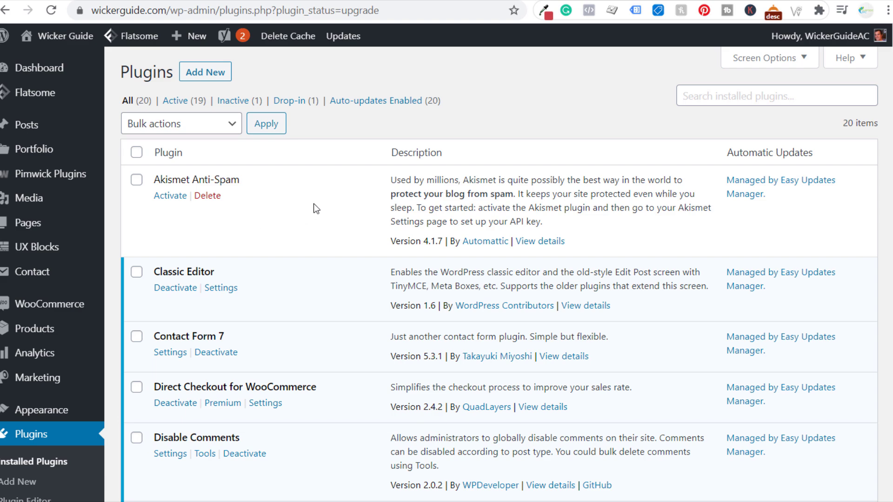
pyautogui.scroll(-9, 323, 225)
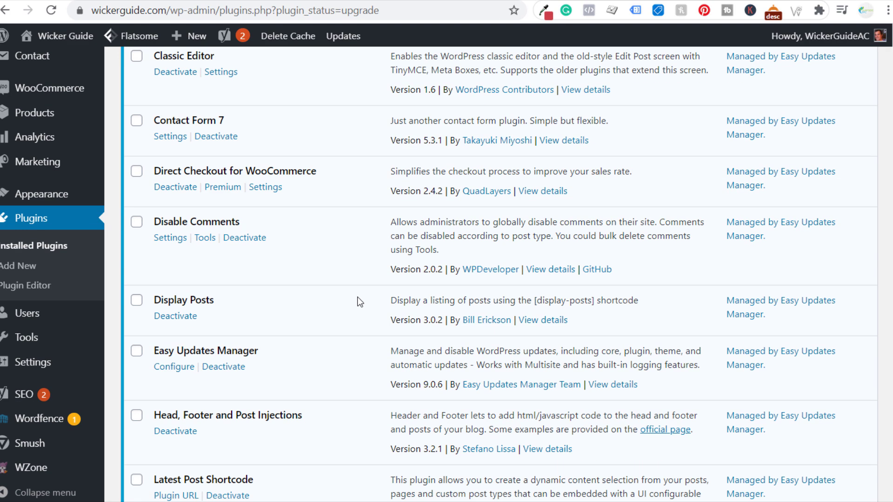
pyautogui.scroll(5, 343, 263)
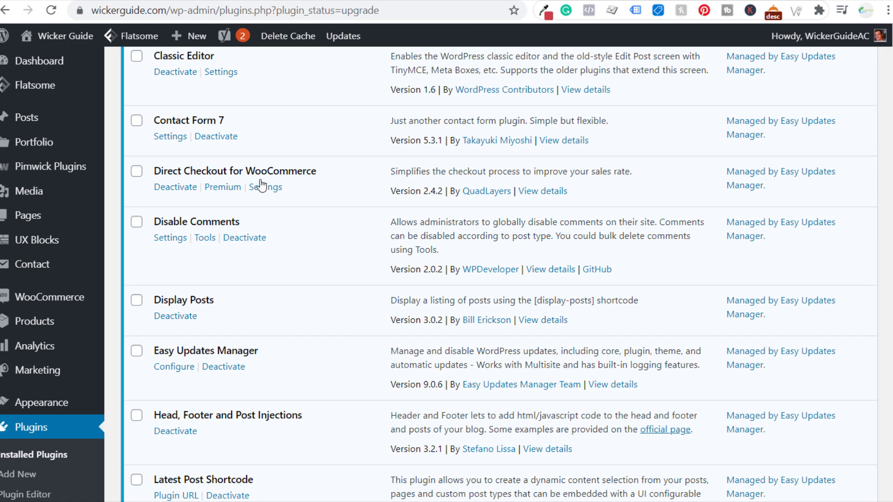
pyautogui.moveTo(153, 170); pyautogui.dragTo(326, 172)
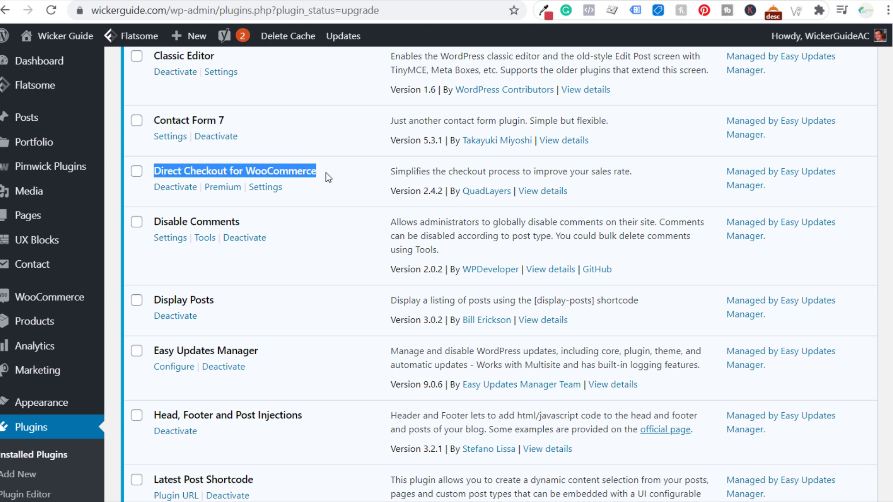
pyautogui.click(342, 177)
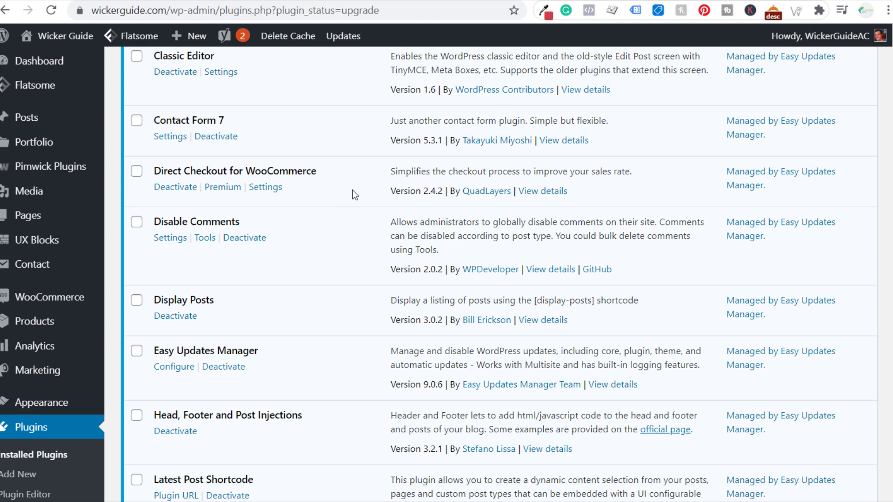
# Step: Examine the WooCommerce and WZone - WooCommerce Amazon Affiliates entries among the installed plugins
pyautogui.scroll(-15, 344, 216)
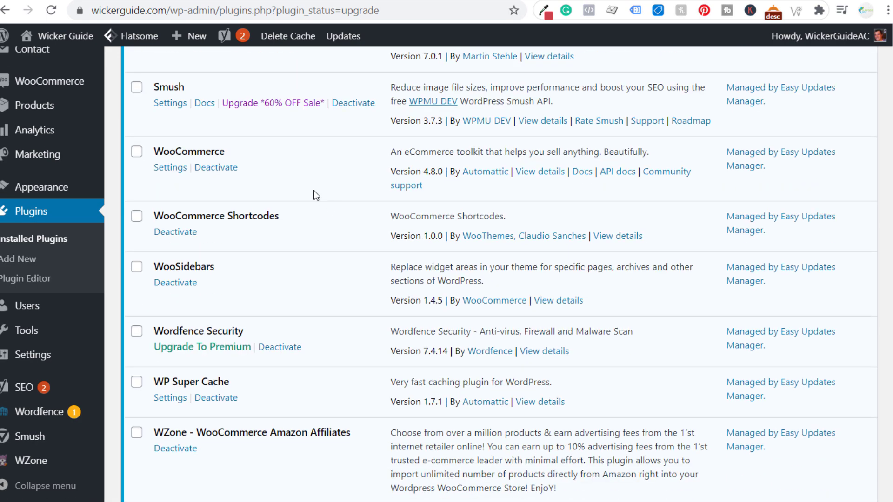
pyautogui.moveTo(239, 158); pyautogui.dragTo(153, 152)
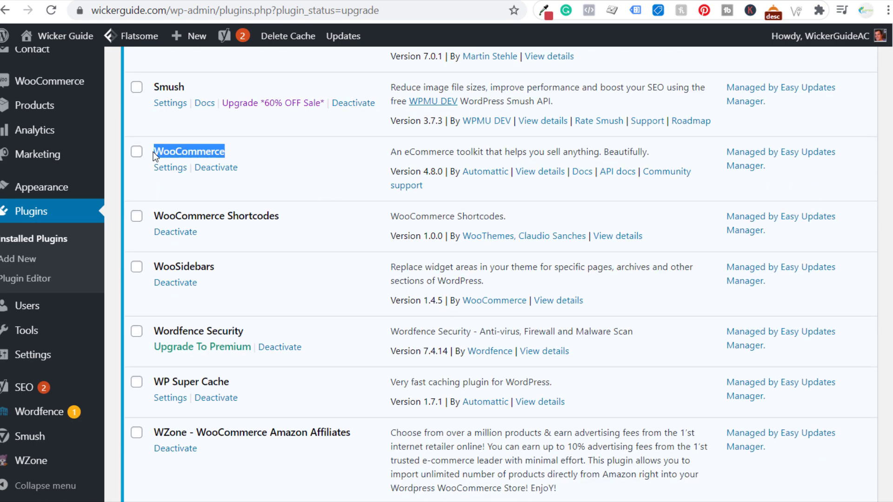
pyautogui.click(179, 152)
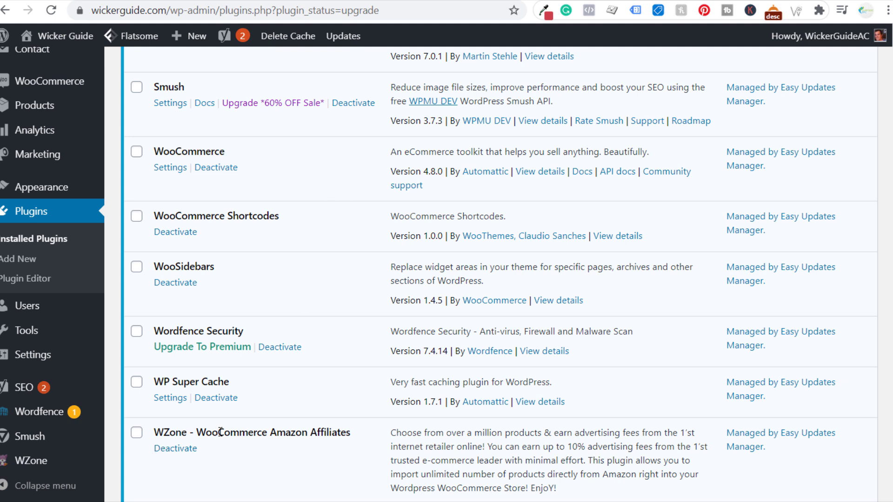
pyautogui.scroll(15, 313, 289)
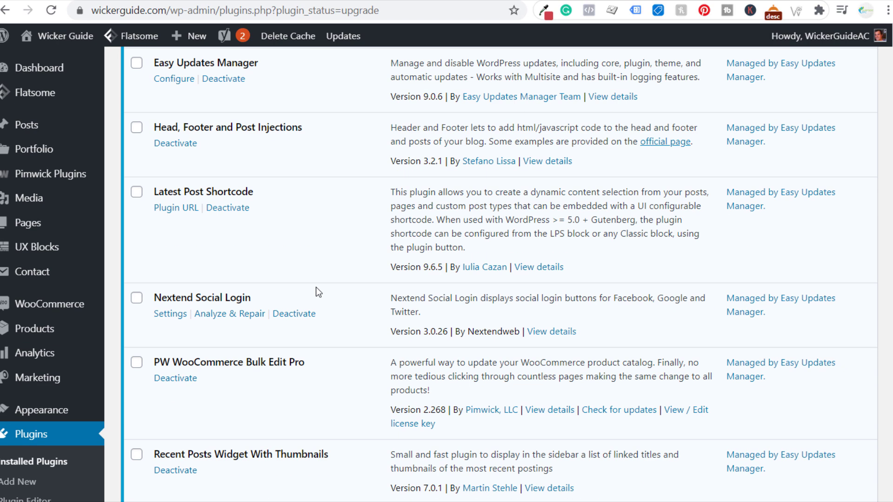
# Step: Open the page for adding plugins and browse the popular ones for WooCommerce
pyautogui.click(208, 74)
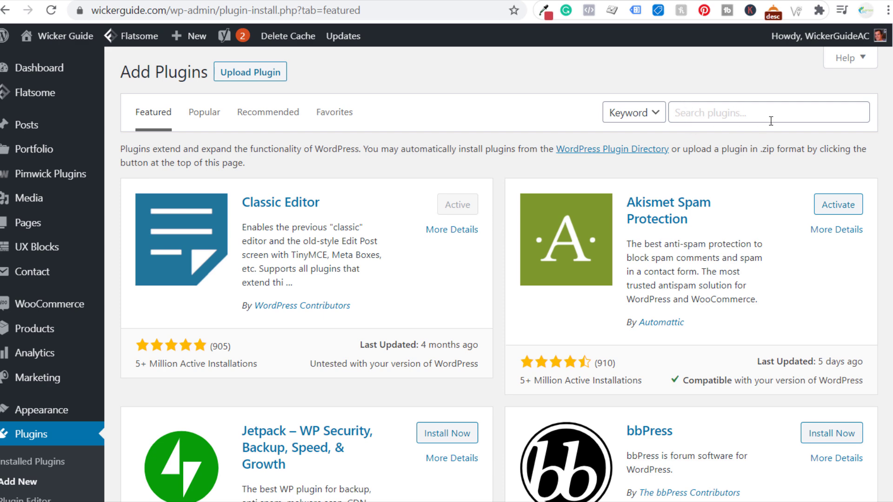
pyautogui.click(204, 122)
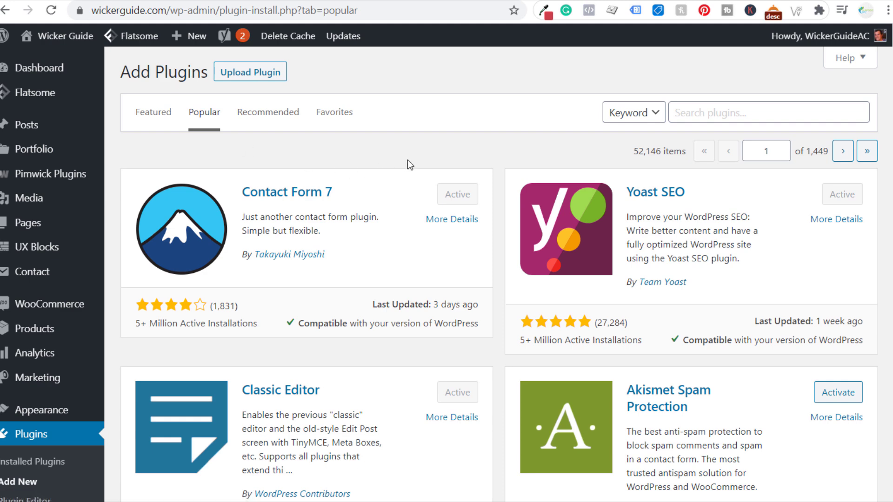
pyautogui.scroll(-6, 406, 165)
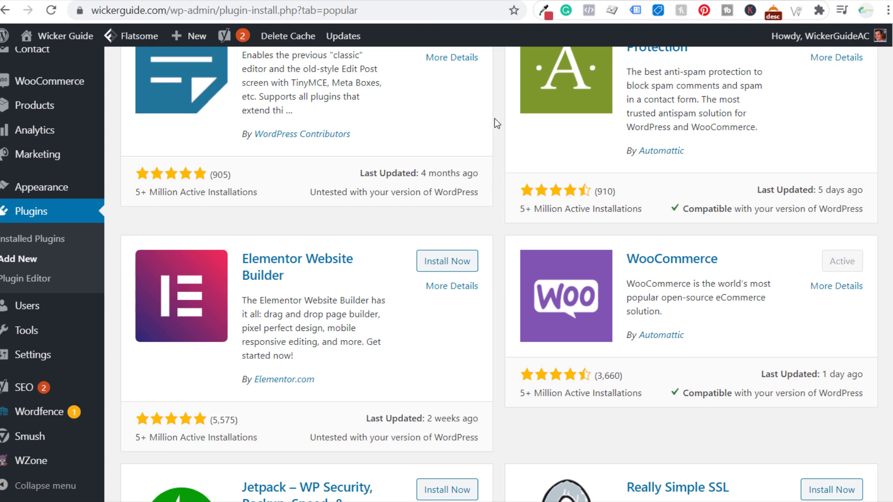
pyautogui.scroll(7, 493, 120)
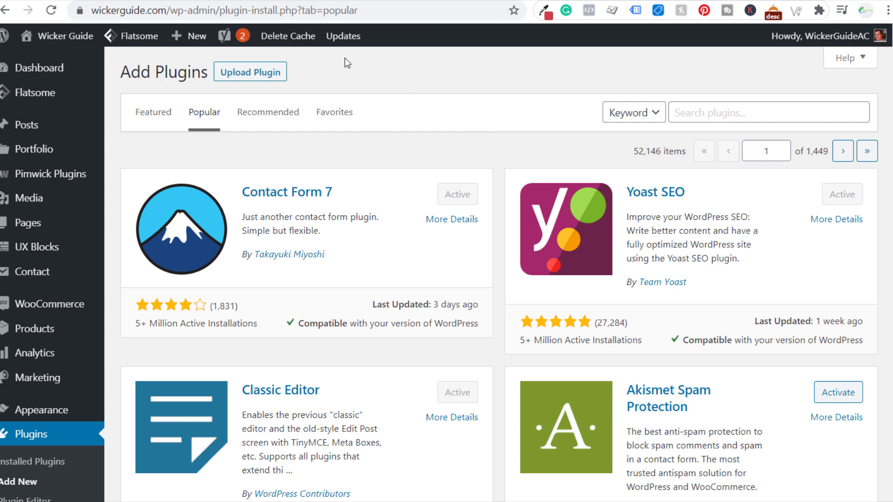
# Step: Switch to CodeCanyon and review the WooCommerce Amazon Affiliates plugin's title, licence price and item details
pyautogui.click(235, 1)
pyautogui.moveTo(139, 51); pyautogui.dragTo(398, 50)
pyautogui.click(460, 72)
pyautogui.scroll(-9, 435, 216)
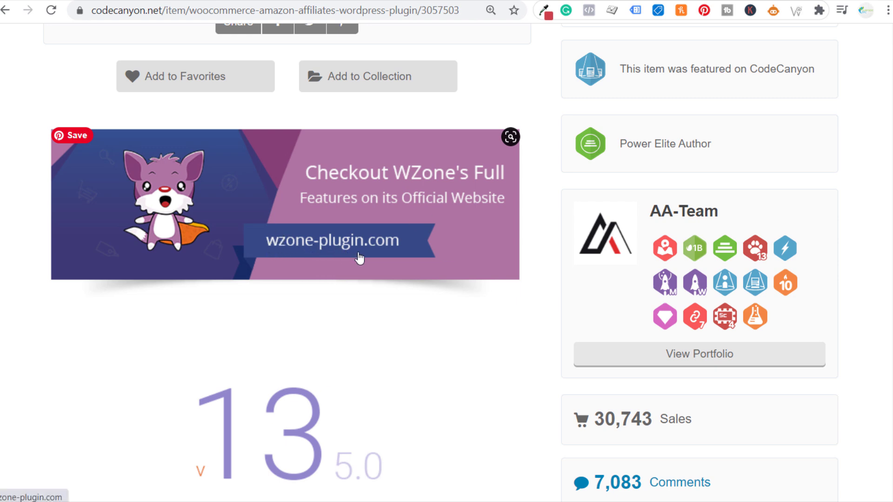
pyautogui.scroll(10, 511, 284)
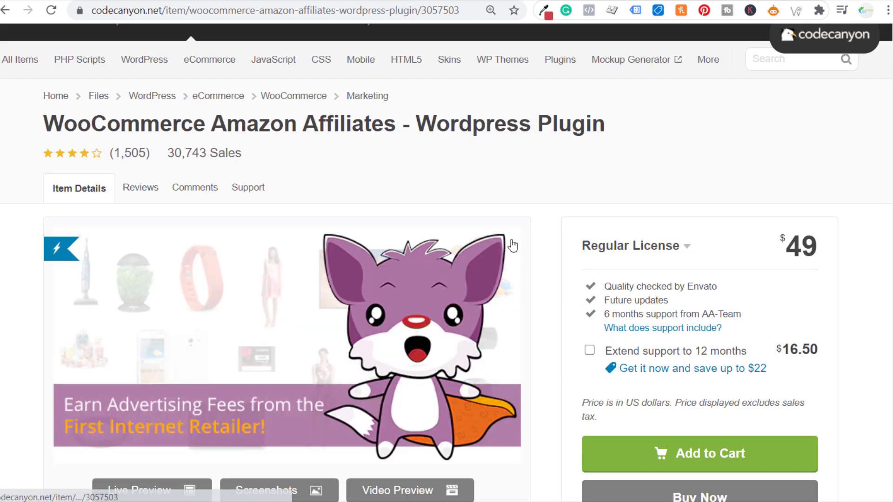
pyautogui.scroll(2, 333, 179)
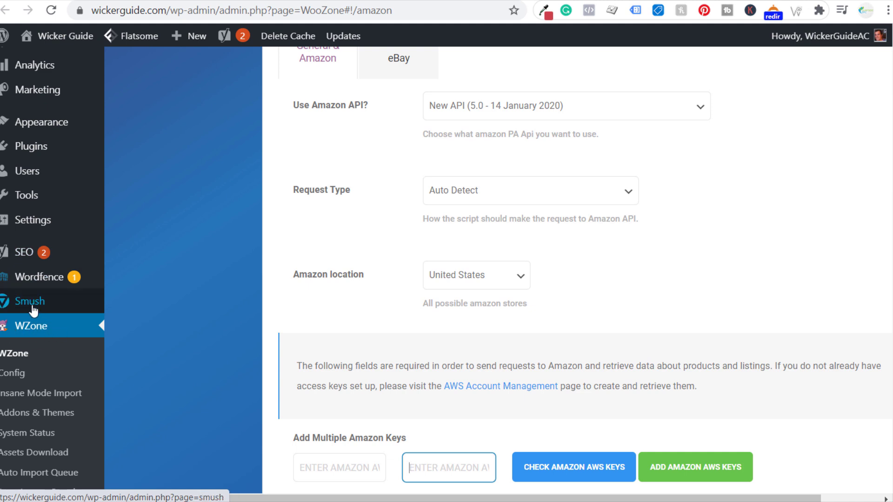
pyautogui.moveTo(27, 258)
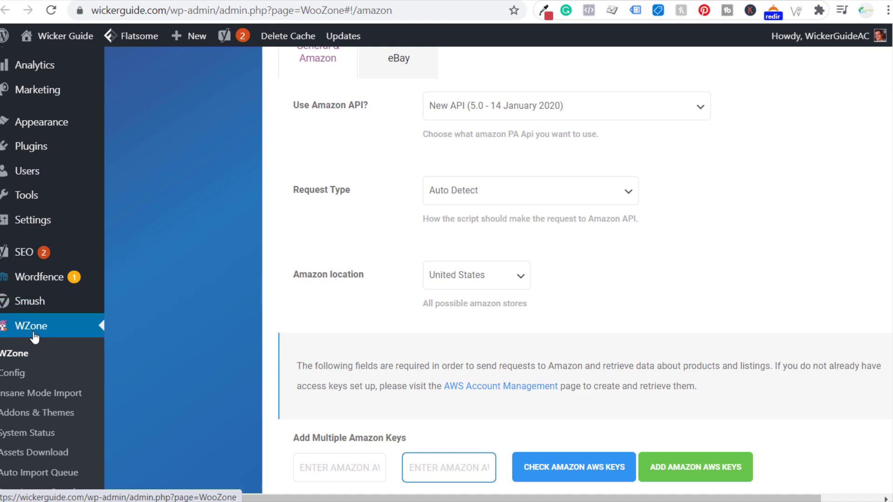
# Step: Open WZone's Amazon config page and examine its setup options and the fields for adding multiple Amazon keys
pyautogui.click(16, 375)
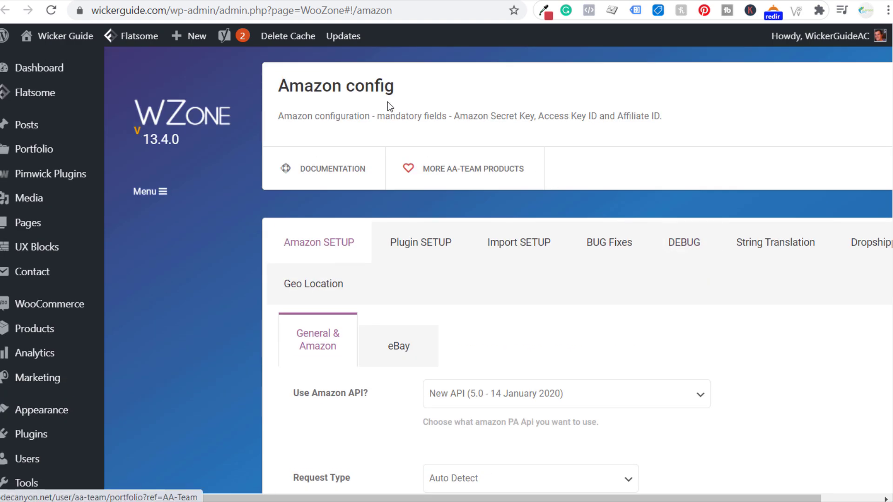
pyautogui.moveTo(279, 88); pyautogui.dragTo(417, 99)
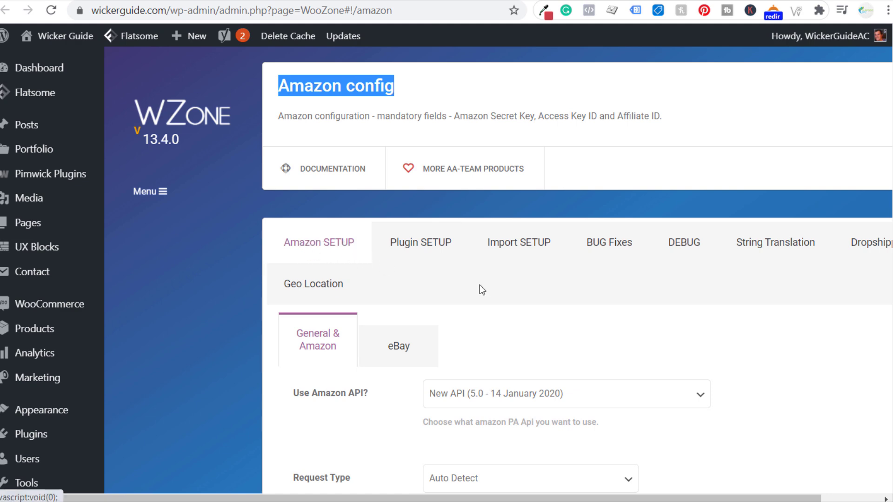
pyautogui.scroll(-3, 646, 305)
pyautogui.scroll(-3, 646, 305)
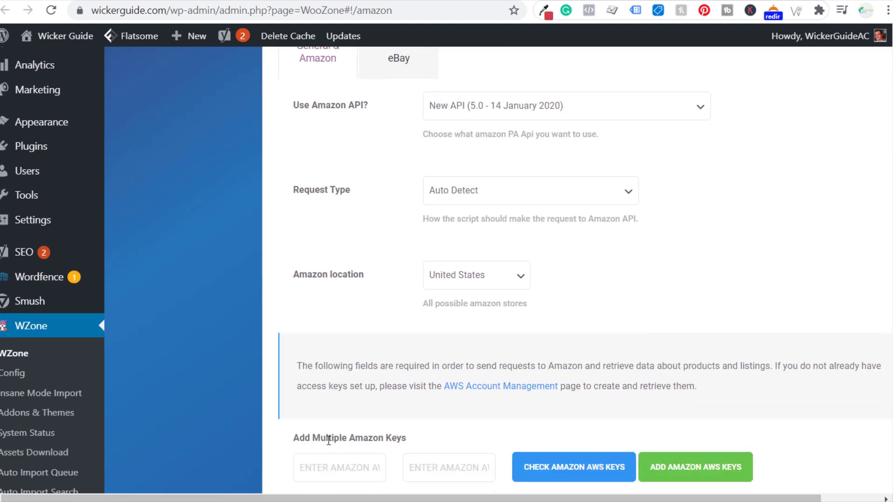
pyautogui.moveTo(303, 438); pyautogui.dragTo(415, 448)
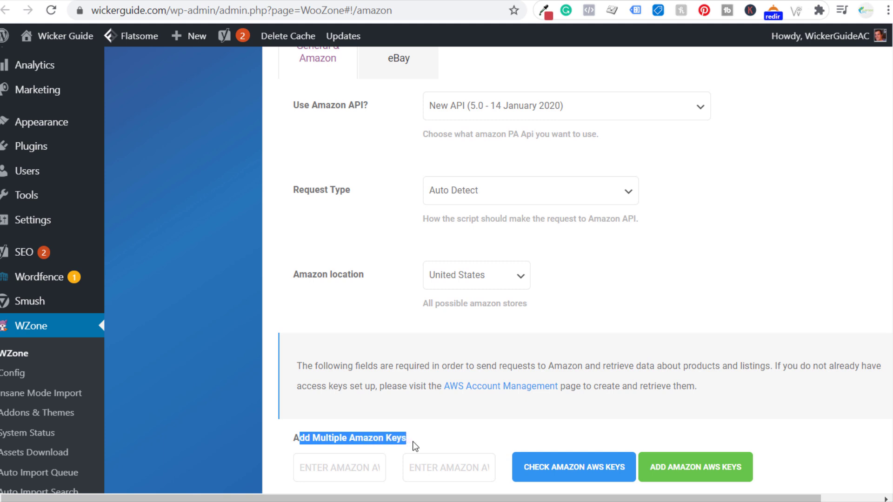
pyautogui.click(415, 451)
pyautogui.click(339, 471)
pyautogui.click(452, 470)
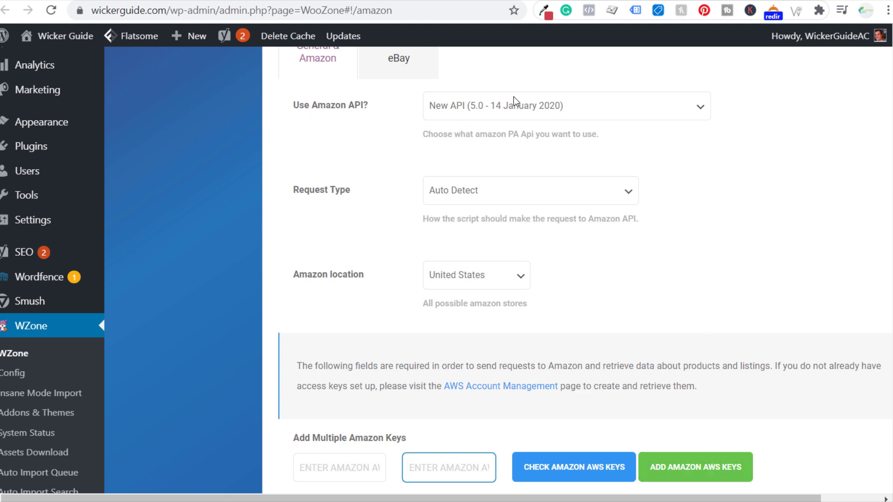
# Step: Switch to Amazon Associates and review this month's commissions report, including the earnings chart for Dec 07 2020
pyautogui.click(270, 0)
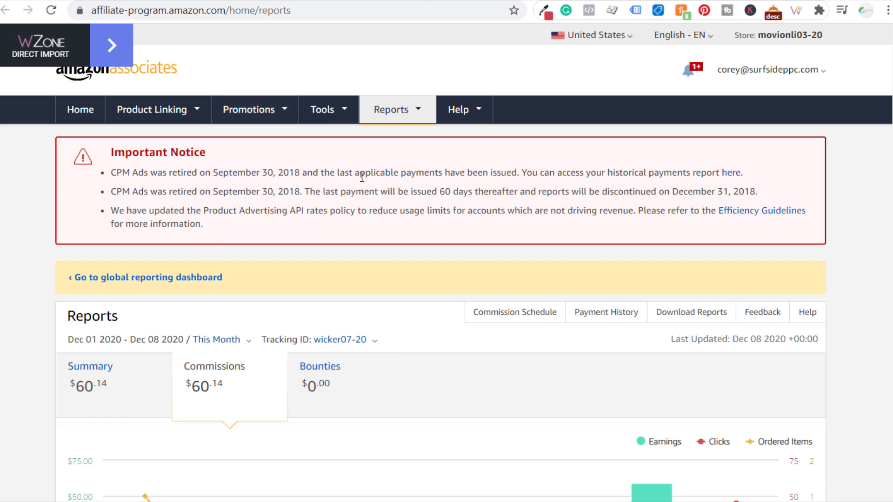
pyautogui.scroll(-3, 19, 248)
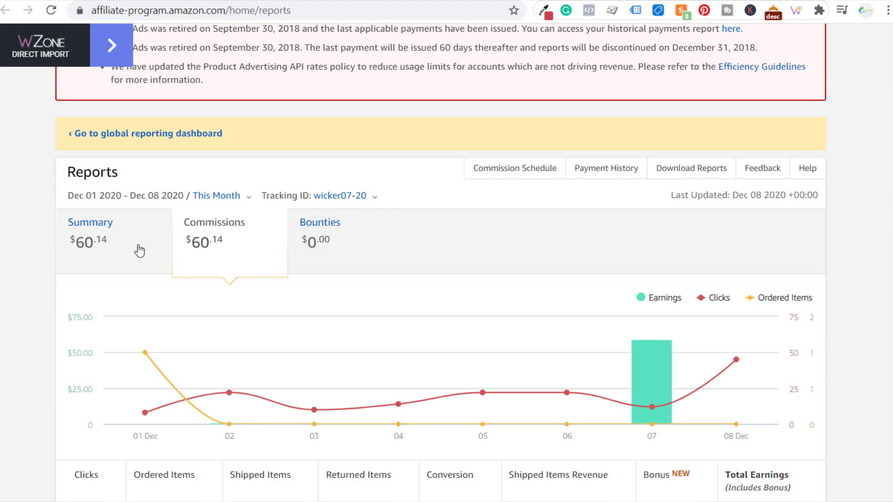
pyautogui.moveTo(651, 380)
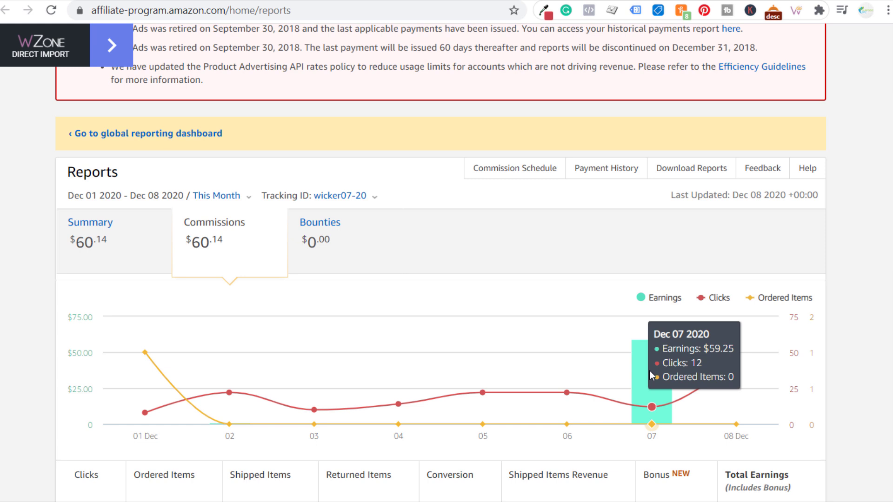
pyautogui.moveTo(722, 348)
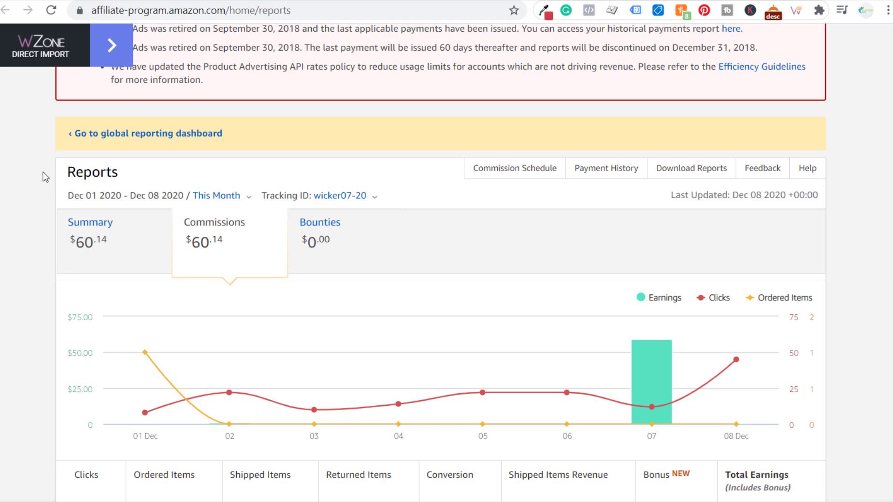
pyautogui.scroll(3, 43, 172)
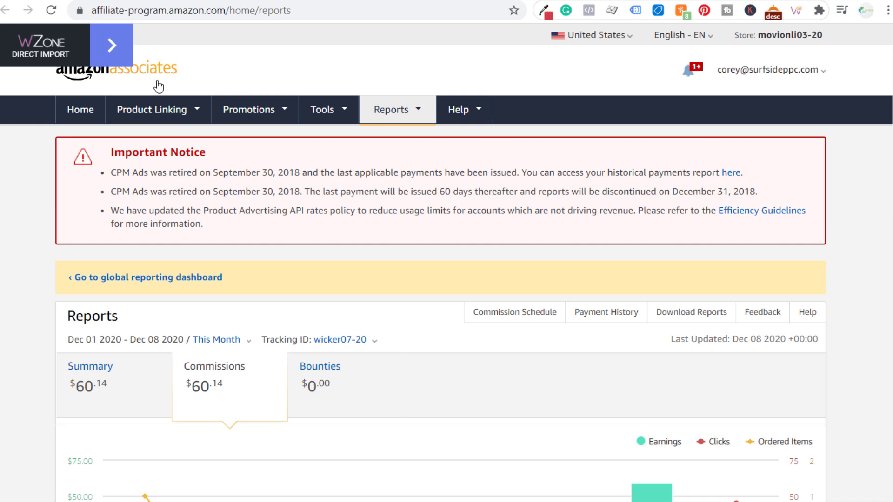
pyautogui.moveTo(320, 120)
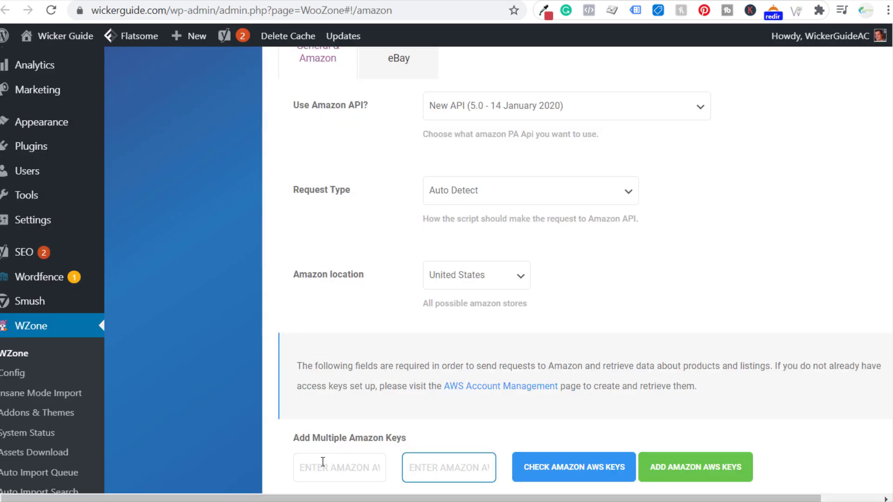
# Step: Return to the WZone configuration and look over the AWS key entry fields along with the API, request type and location settings
pyautogui.click(323, 462)
pyautogui.click(465, 465)
pyautogui.scroll(3, 200, 176)
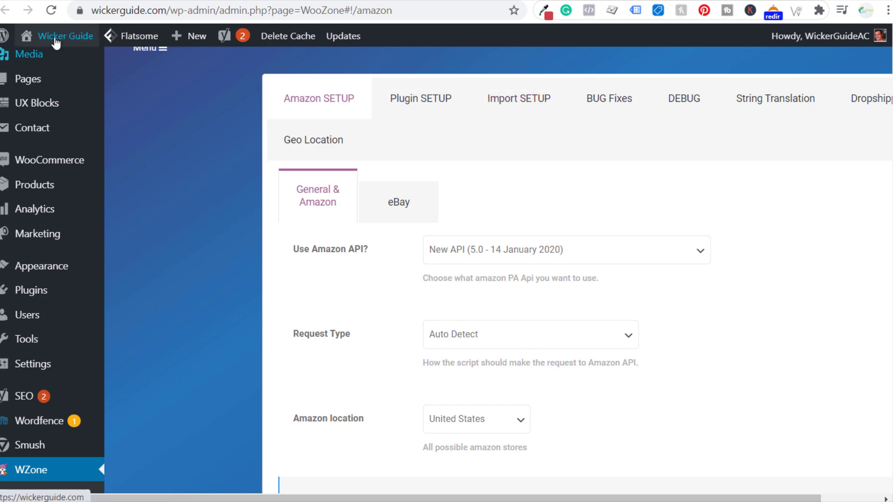
pyautogui.click(75, 1)
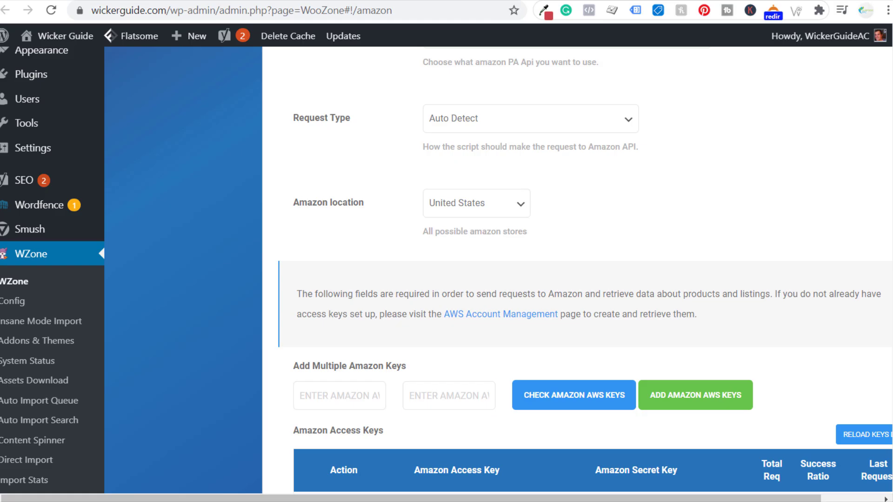
pyautogui.press('Tab')
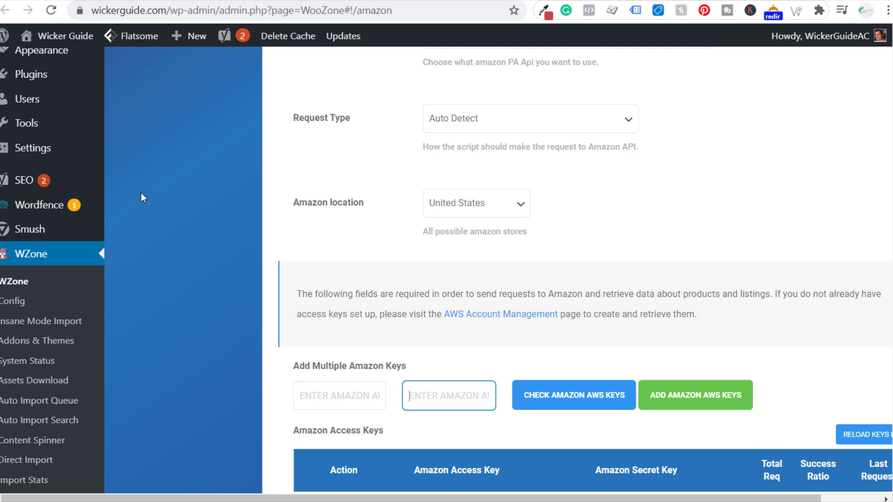
# Step: Open WZone's Direct Import page and follow its link to view the WZone Direct Import extension in the Chrome Web Store
pyautogui.click(39, 461)
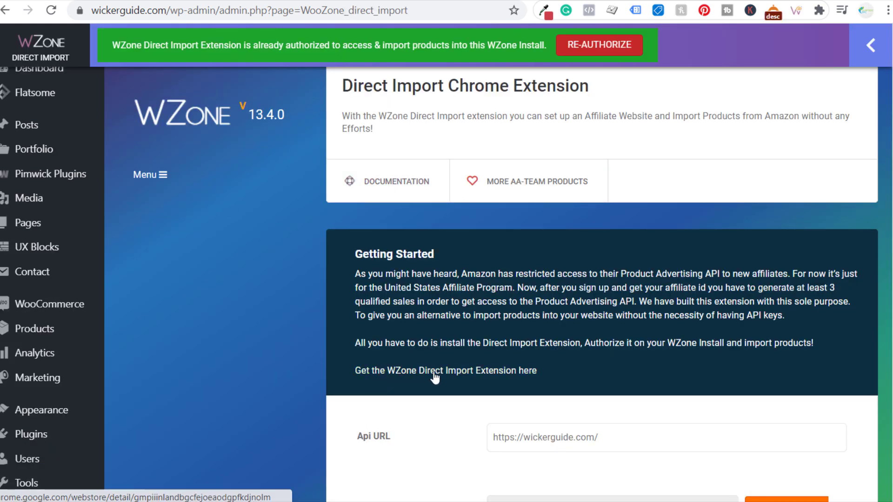
pyautogui.click(511, 373)
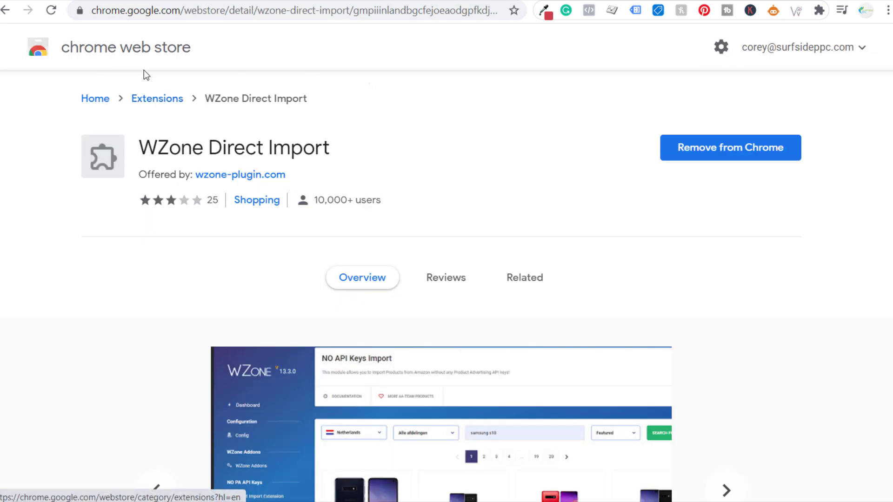
pyautogui.moveTo(139, 147); pyautogui.dragTo(321, 147)
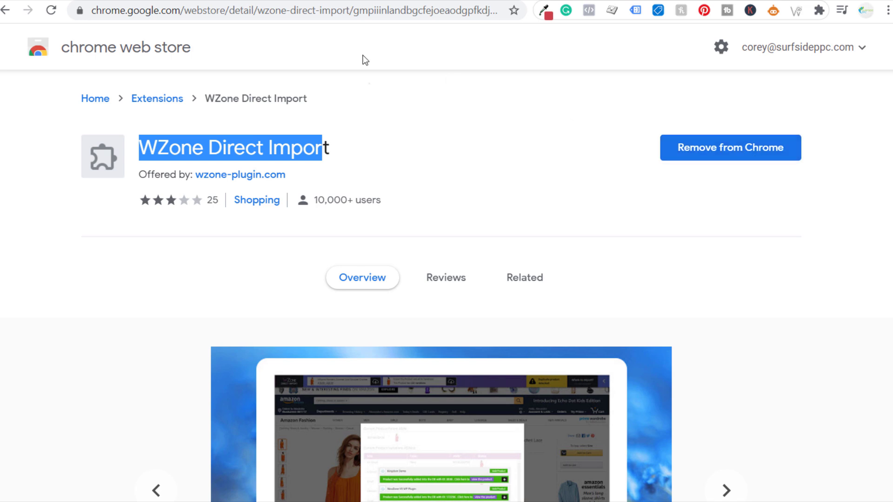
# Step: Return to the WordPress site and open the list of all WooCommerce products
pyautogui.click(320, 0)
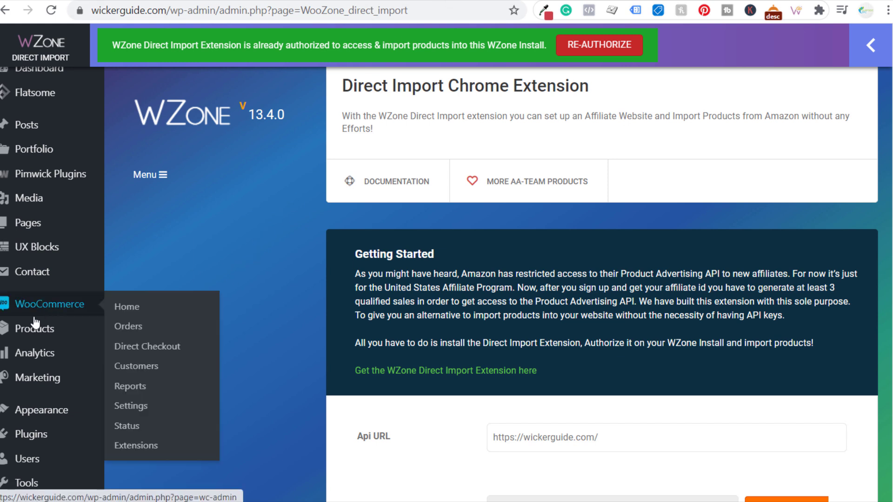
pyautogui.moveTo(36, 328)
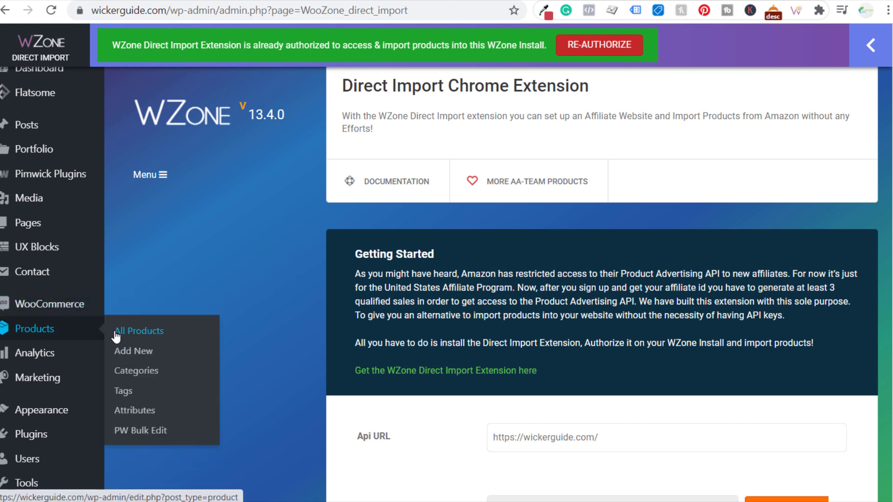
pyautogui.click(52, 334)
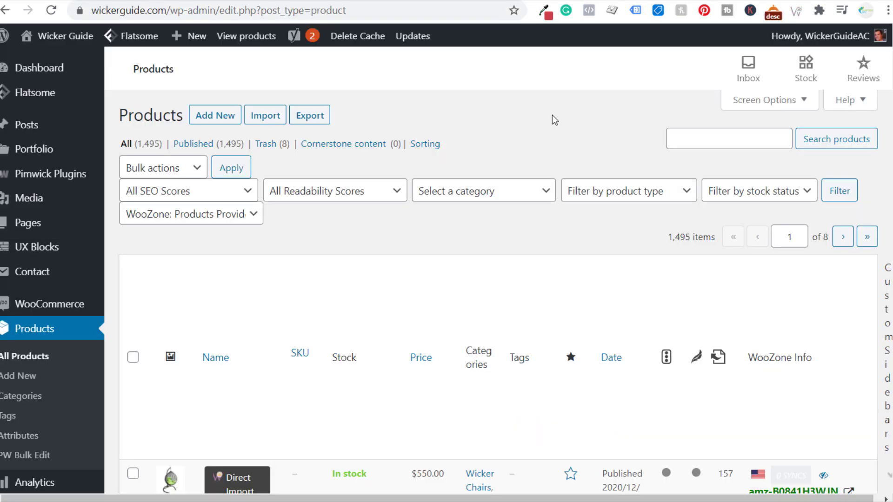
# Step: Open the product categories and examine the wicker basket categories, their slugs, product counts and the form for adding a category
pyautogui.scroll(-7, 552, 115)
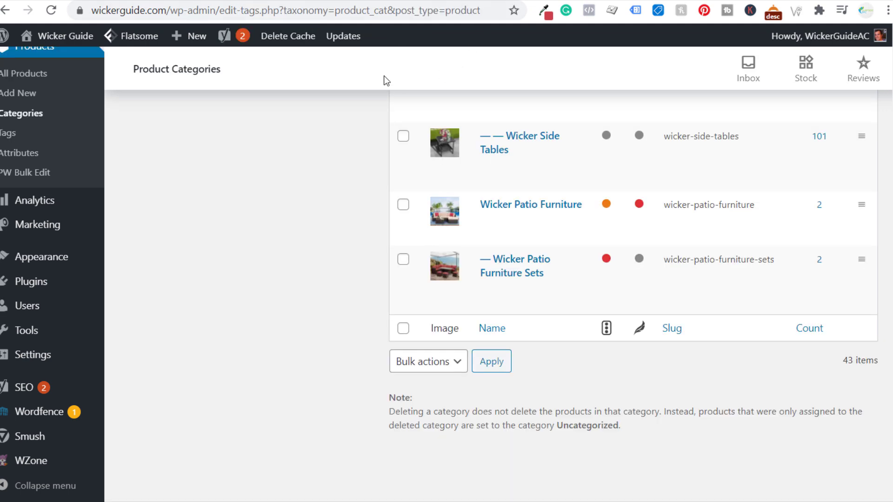
pyautogui.scroll(20, 353, 195)
pyautogui.scroll(15, 339, 211)
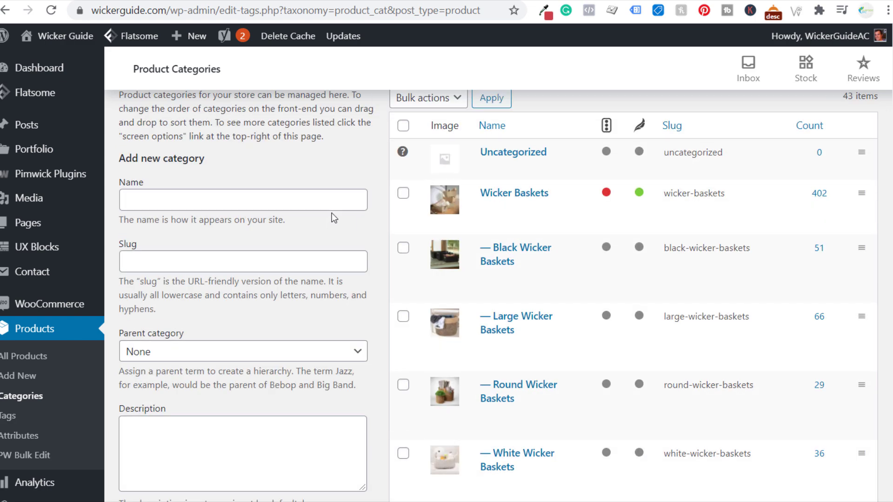
pyautogui.scroll(1, 333, 217)
pyautogui.scroll(-3, 300, 200)
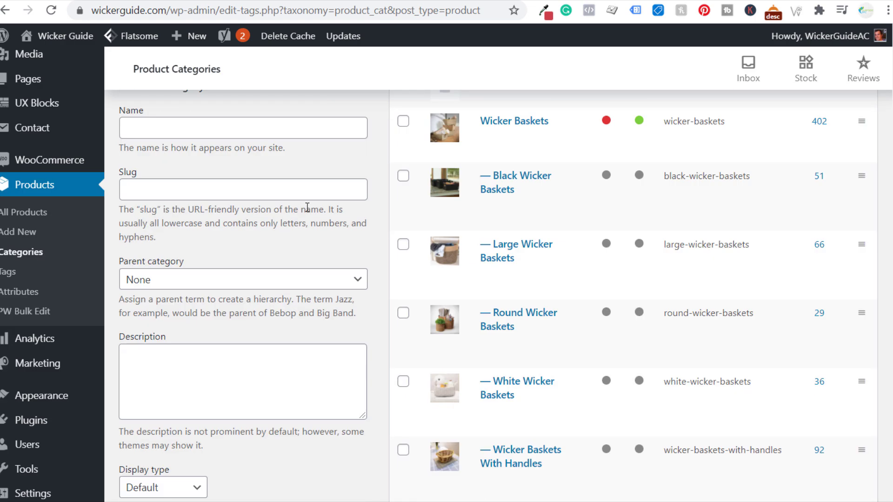
pyautogui.scroll(-3, 357, 223)
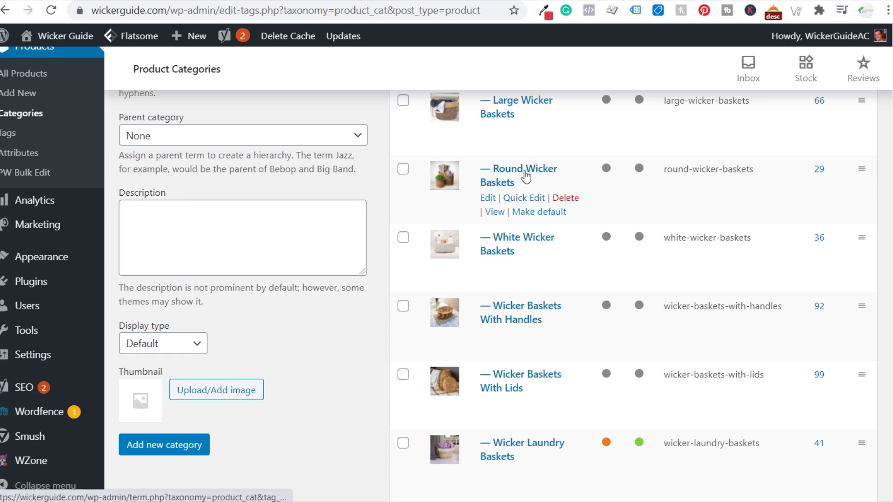
pyautogui.scroll(-3, 690, 219)
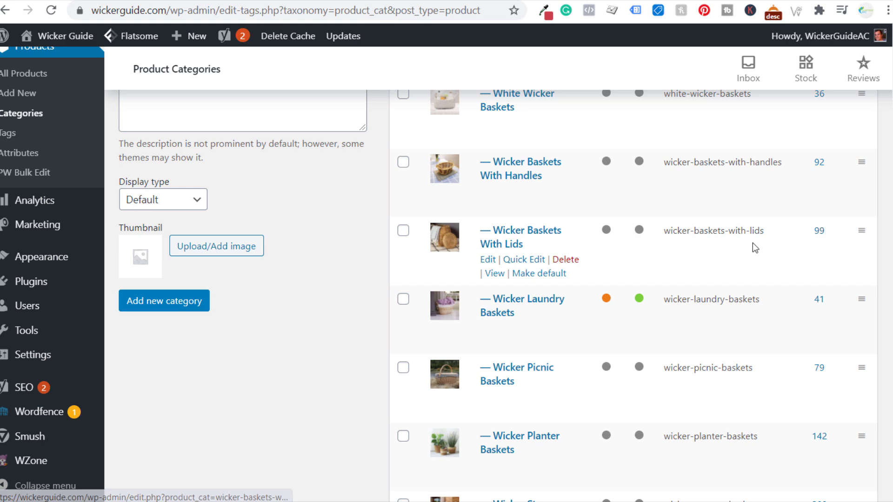
pyautogui.scroll(-3, 758, 242)
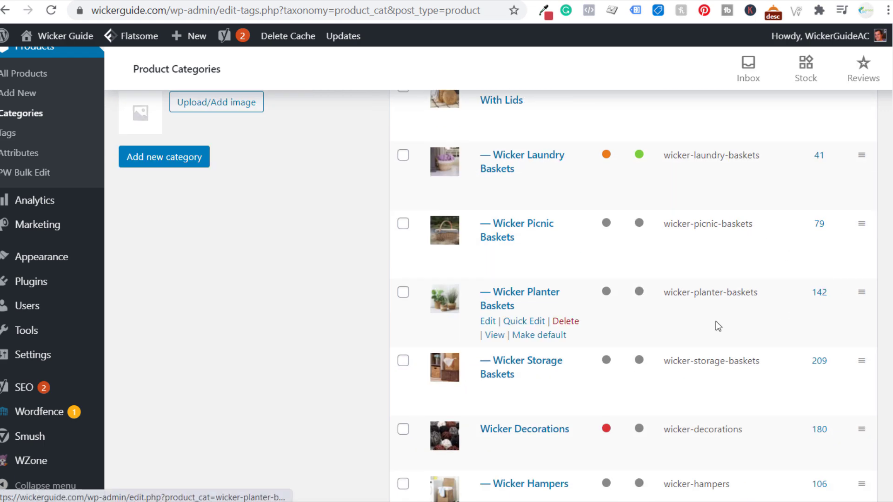
pyautogui.scroll(6, 288, 230)
pyautogui.scroll(6, 309, 237)
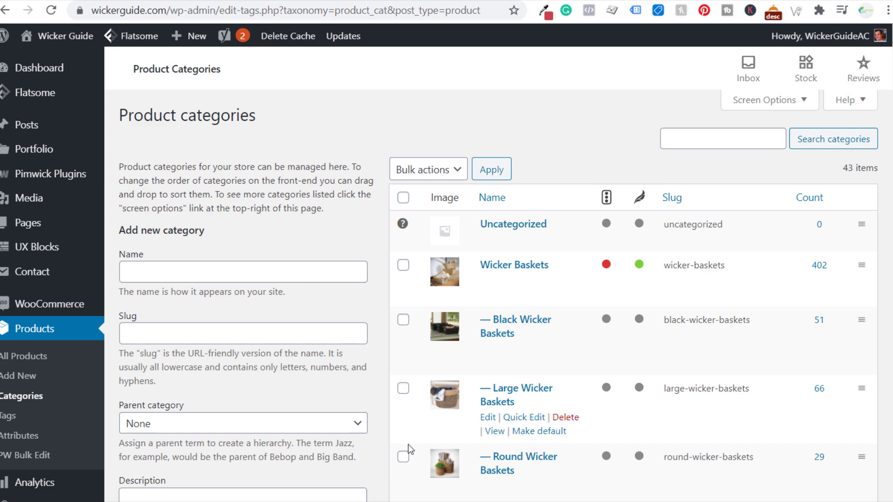
# Step: Switch to the Excel workbook and examine the planned product categories and subcategories on the Categories sheet
pyautogui.hotkey('alt', 'Tab')
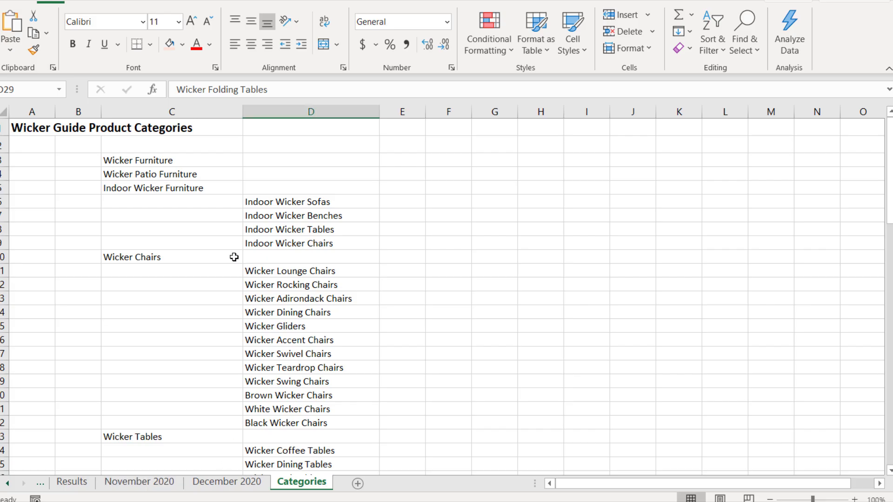
pyautogui.moveTo(32, 132); pyautogui.dragTo(498, 465)
pyautogui.click(632, 326)
pyautogui.scroll(-5, 612, 309)
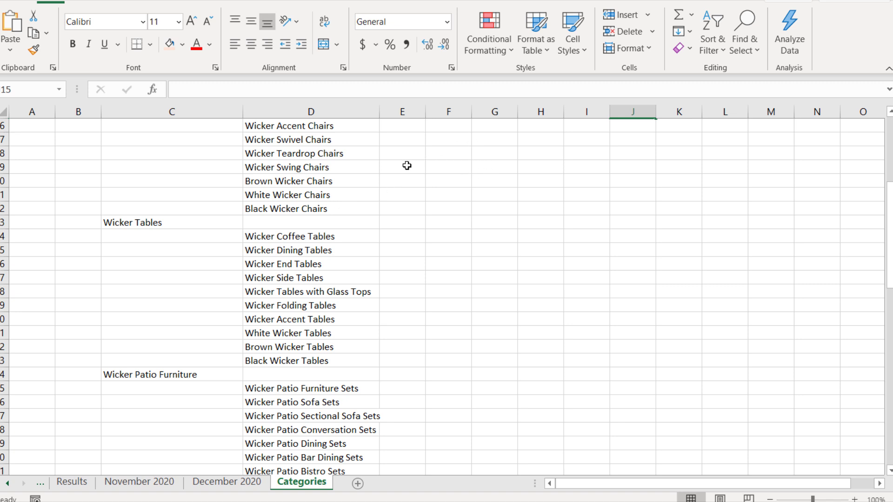
pyautogui.scroll(-2, 435, 231)
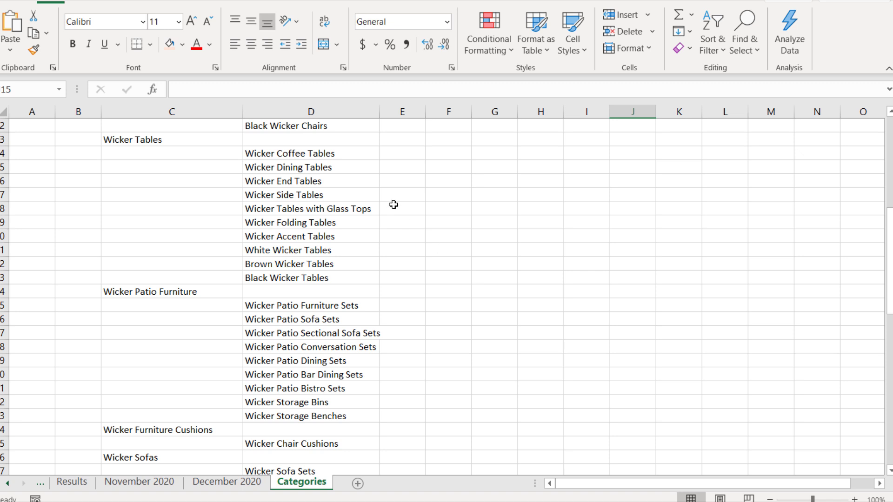
pyautogui.scroll(4, 448, 264)
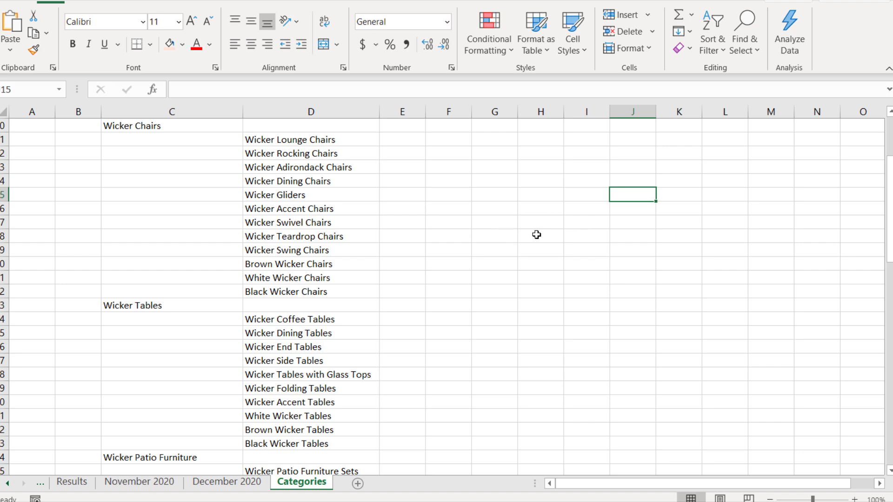
# Step: Look through the wicker keywords on the December 2020 sheet for category ideas such as "wicker bar stools with backs"
pyautogui.click(242, 486)
pyautogui.moveTo(607, 484); pyautogui.dragTo(694, 482)
pyautogui.moveTo(461, 142); pyautogui.dragTo(458, 442)
pyautogui.moveTo(890, 146); pyautogui.dragTo(890, 274)
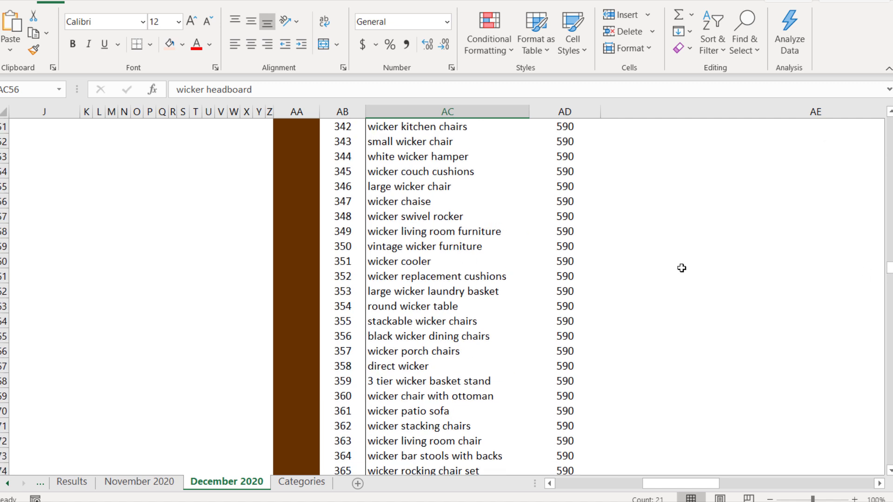
pyautogui.click(436, 187)
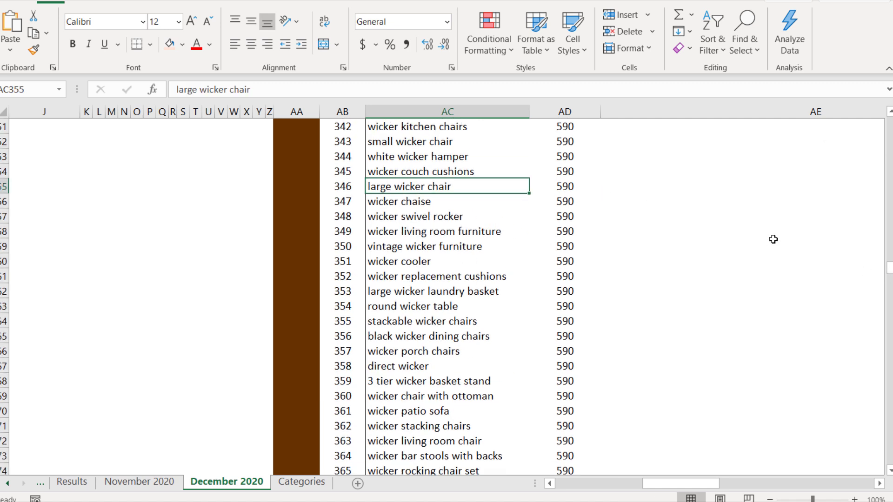
pyautogui.click(398, 457)
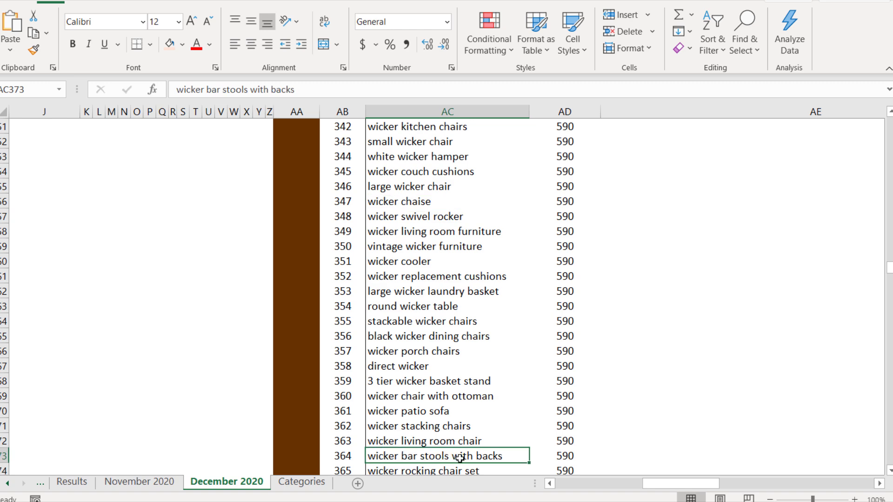
# Step: On the Categories sheet, insert a row directly under Wicker Chairs and add the subcategory "Wicker Bar Stools"
pyautogui.click(293, 482)
pyautogui.scroll(1, 260, 219)
pyautogui.click(141, 166)
pyautogui.moveTo(213, 180); pyautogui.dragTo(341, 183)
pyautogui.click(489, 209)
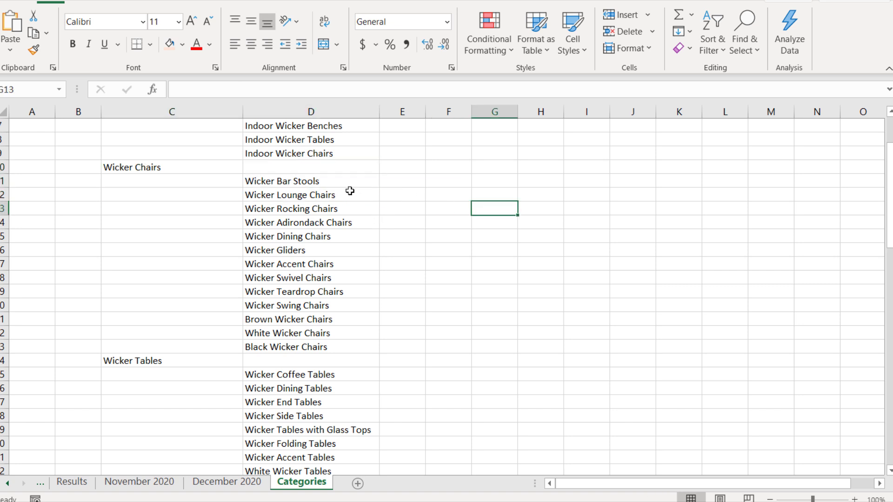
# Step: In the two cells beside Wicker Bar Stools, enter "backless wicker bar stools" and "wicker bar stools with backs"
pyautogui.click(259, 181)
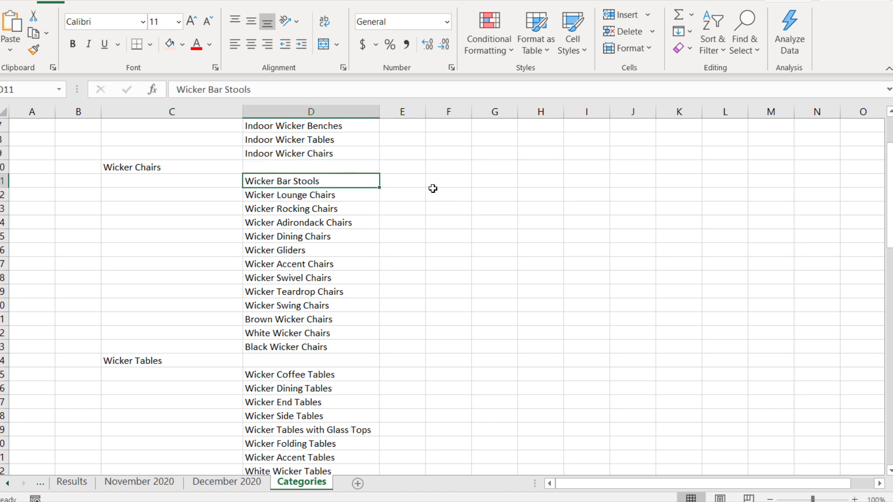
pyautogui.click(411, 181)
pyautogui.write('ba')
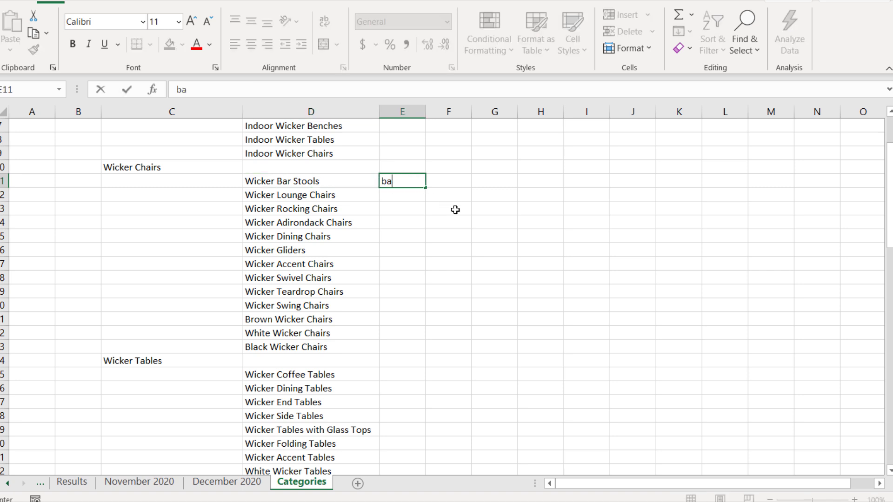
pyautogui.write('ckless wicker bar stools')
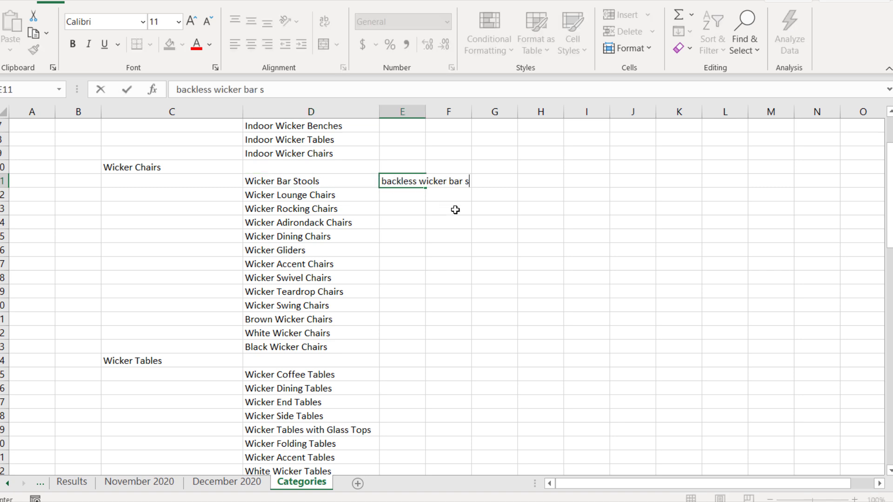
pyautogui.press('Tab')
pyautogui.write('wicker ')
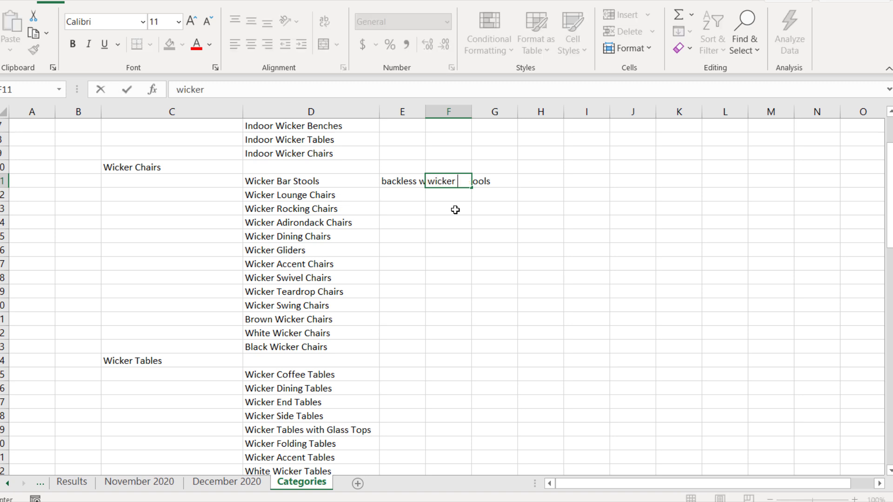
pyautogui.write('bar stools with backs')
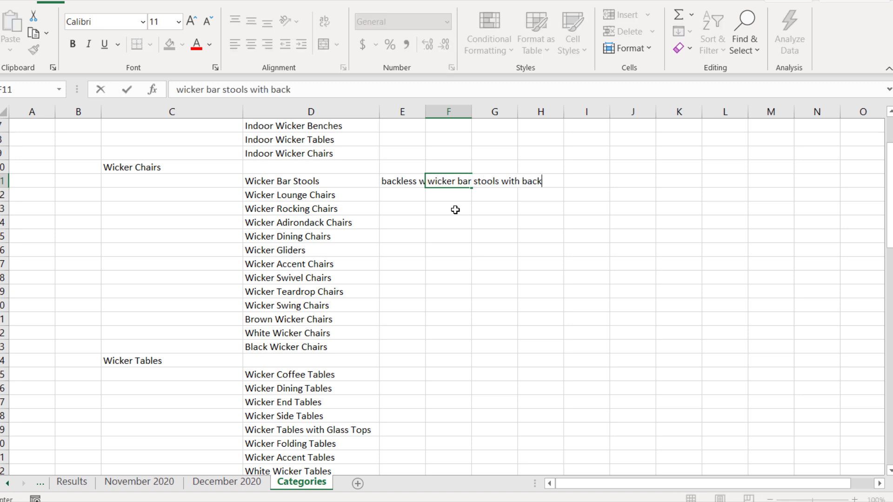
pyautogui.press('Return')
# Step: Look over the wicker chair and patio sofa keywords on the December 2020 sheet
pyautogui.click(254, 488)
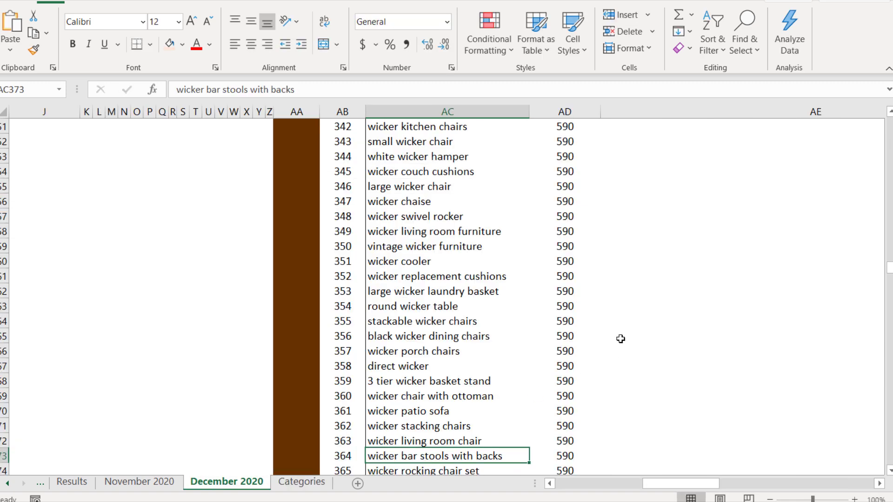
pyautogui.moveTo(435, 171); pyautogui.dragTo(411, 340)
pyautogui.click(410, 411)
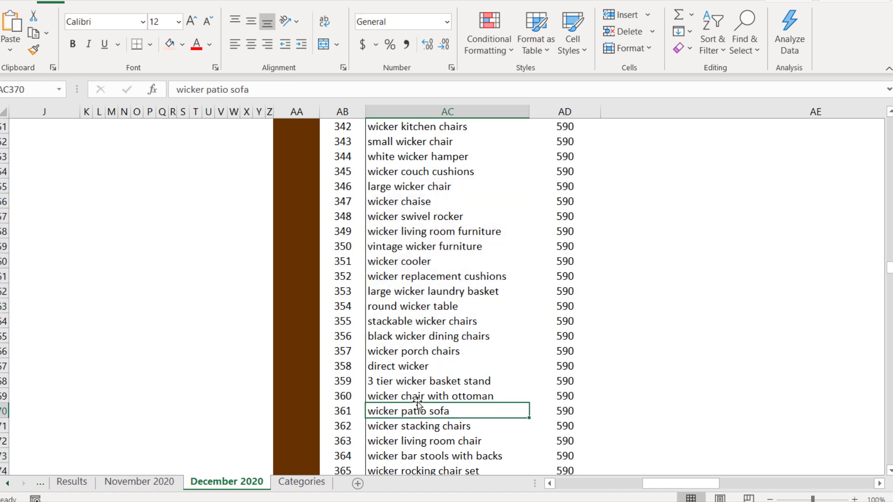
# Step: Return to the Categories sheet and examine the Wicker Tables subcategories, selecting Wicker Folding Tables
pyautogui.click(282, 484)
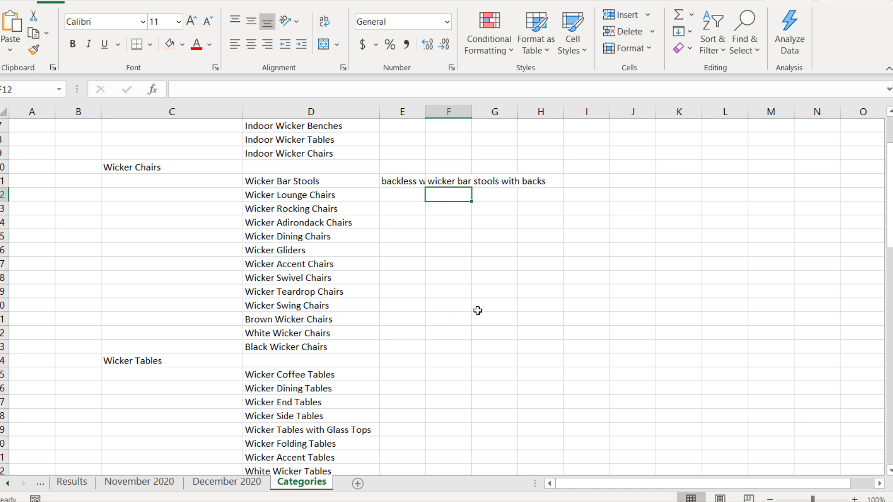
pyautogui.scroll(-1, 487, 298)
pyautogui.click(173, 318)
pyautogui.moveTo(173, 318); pyautogui.dragTo(319, 454)
pyautogui.click(299, 402)
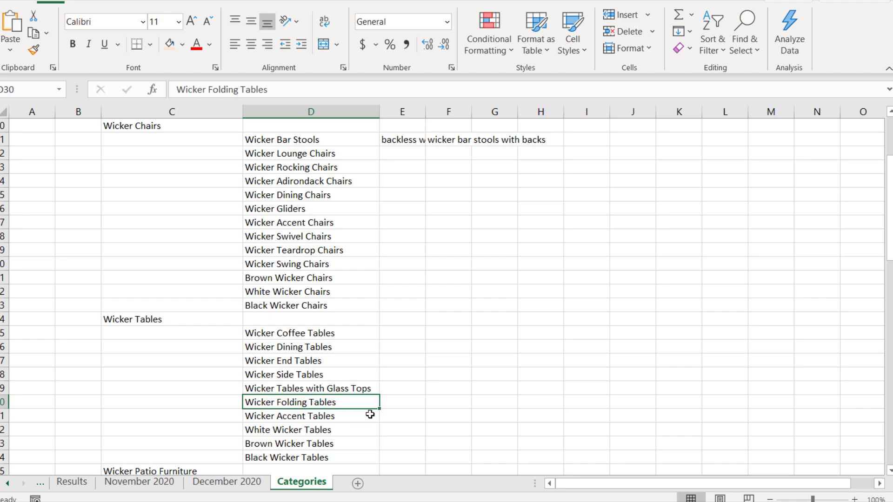
# Step: Switch to the WordPress product categories and fill in a new category named "Wicker Folding Tables" with the slug "wicker-folding-tables"
pyautogui.hotkey('alt', 'Tab')
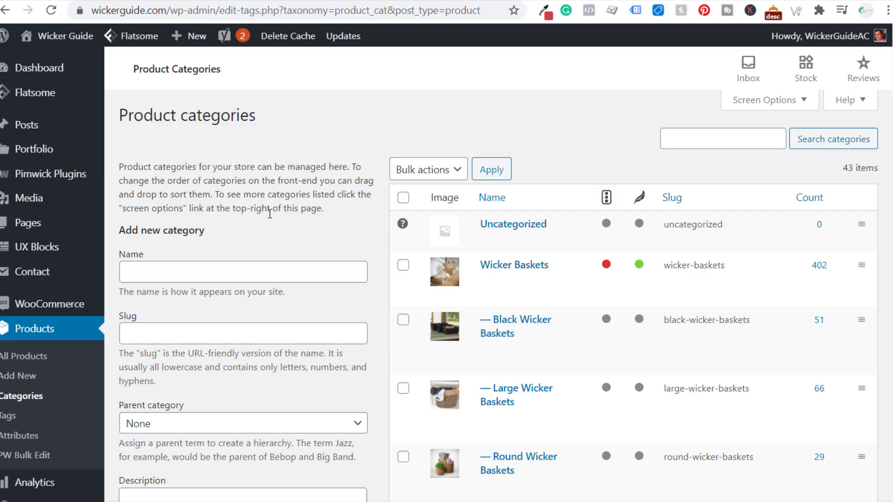
pyautogui.click(233, 274)
pyautogui.write('Wicker Folding')
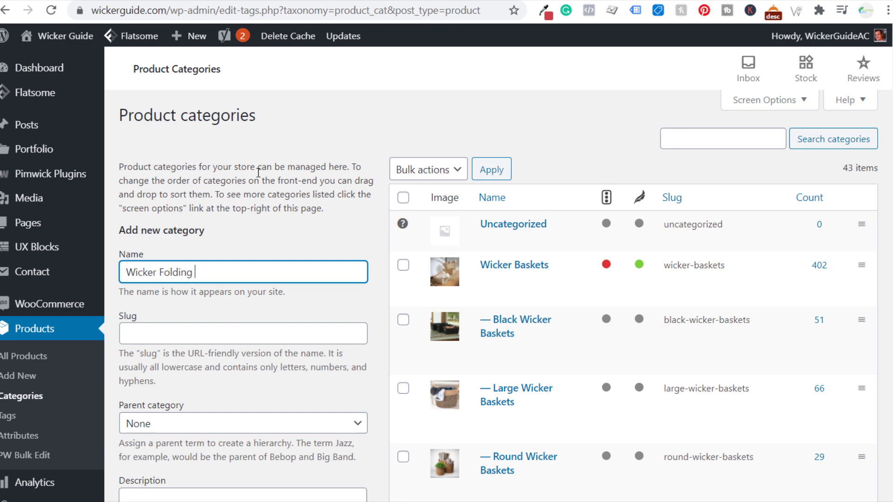
pyautogui.scroll(-3, 203, 208)
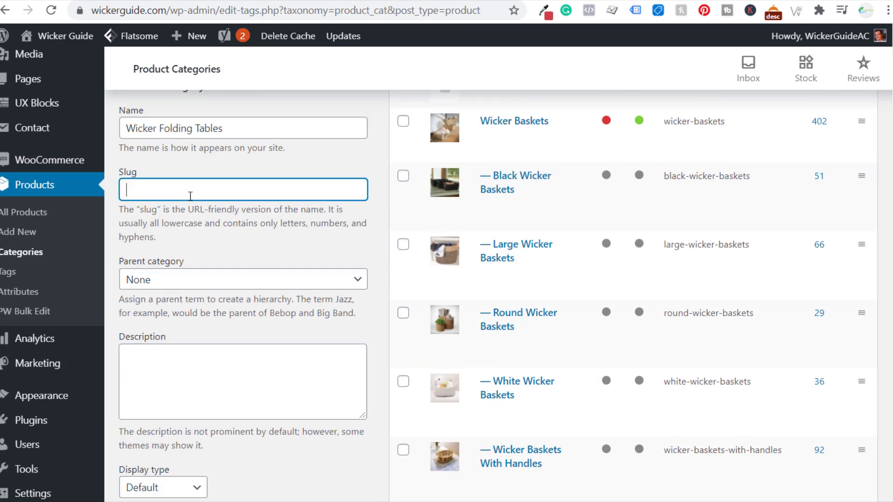
pyautogui.click(190, 196)
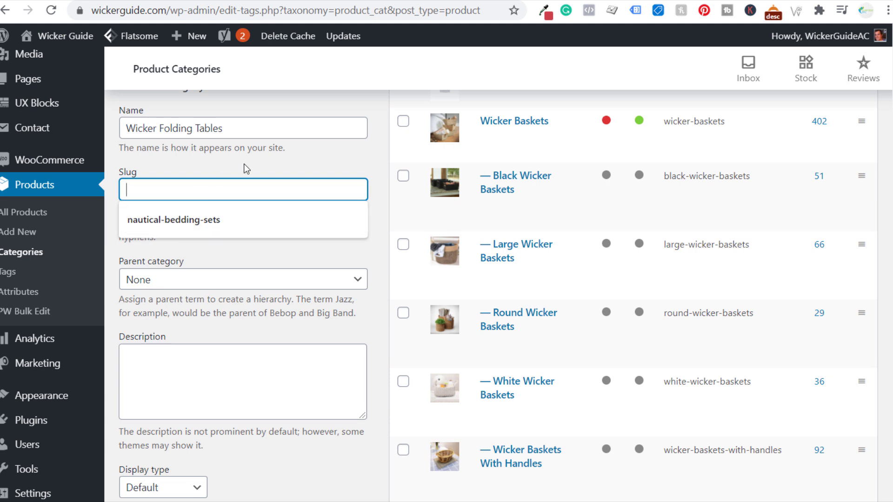
pyautogui.write('wicker-folding')
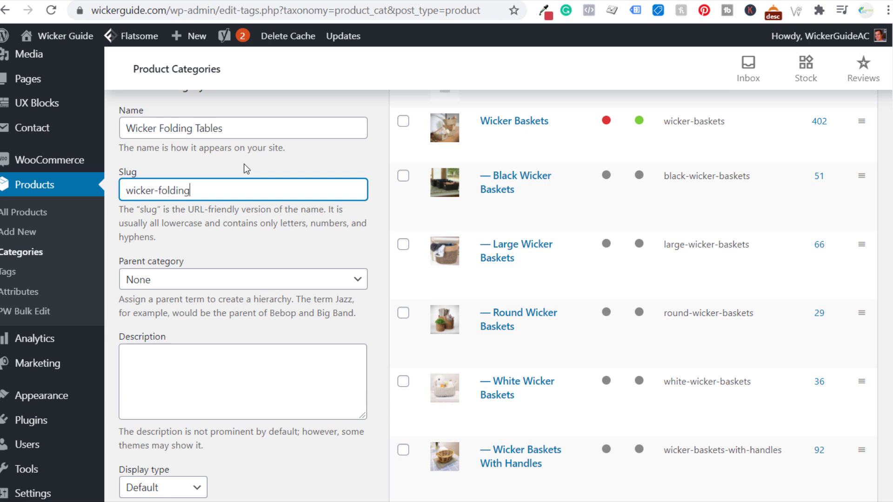
pyautogui.write('-tables')
pyautogui.moveTo(139, 210); pyautogui.dragTo(261, 211)
pyautogui.click(261, 210)
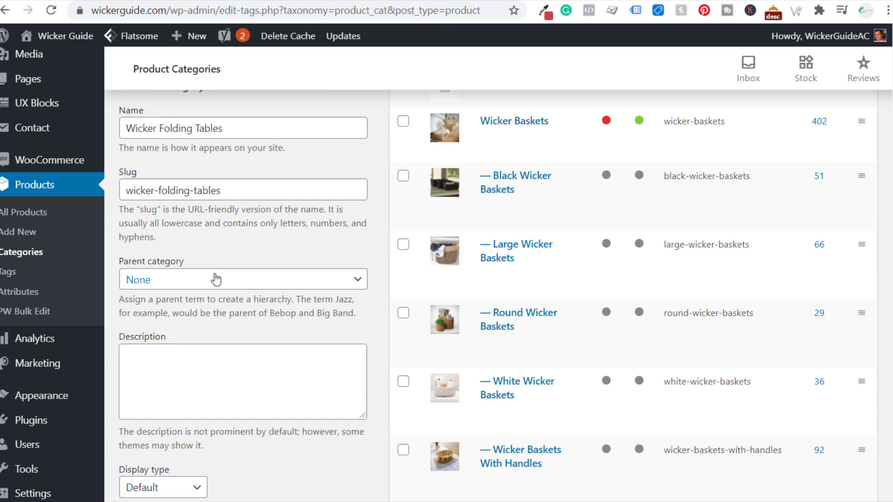
# Step: Set the new category's parent to Wicker Tables and leave its description empty
pyautogui.click(216, 279)
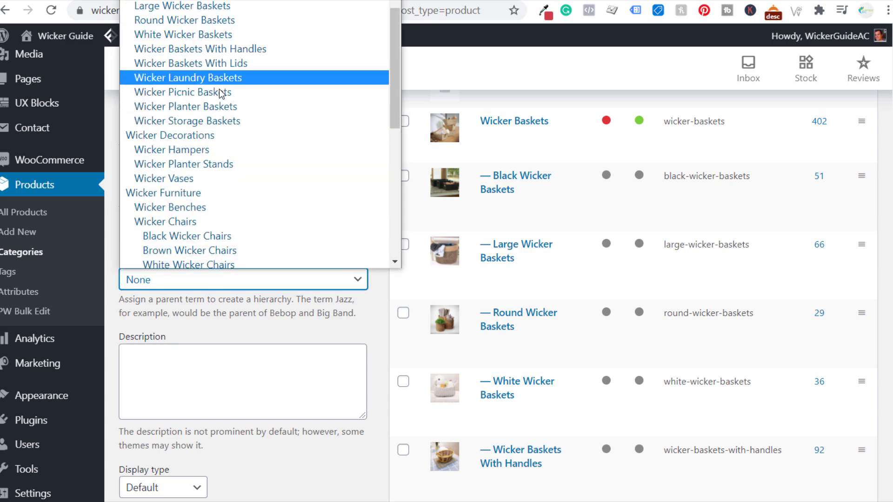
pyautogui.scroll(-6, 221, 91)
pyautogui.click(183, 201)
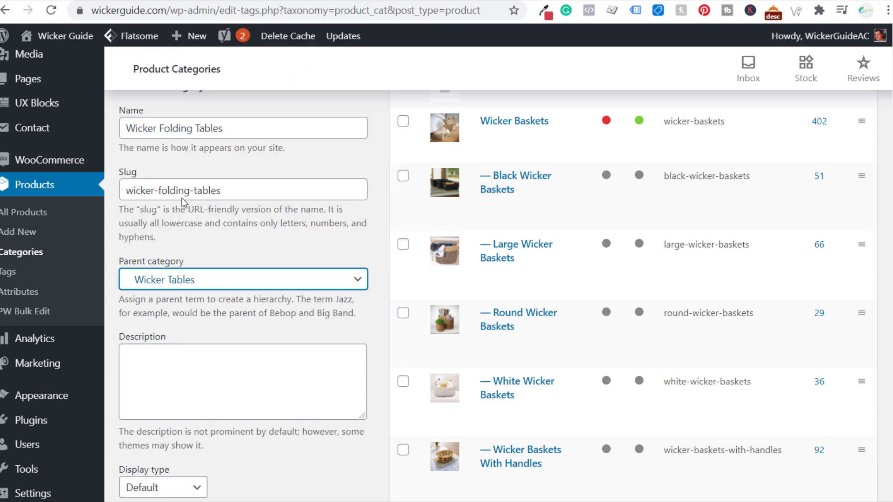
pyautogui.click(247, 357)
pyautogui.scroll(-3, 225, 315)
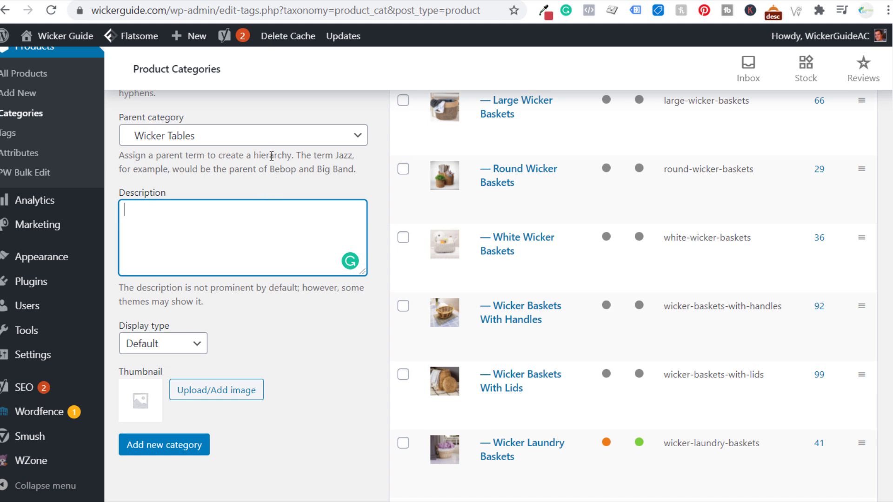
pyautogui.scroll(-3, 317, 353)
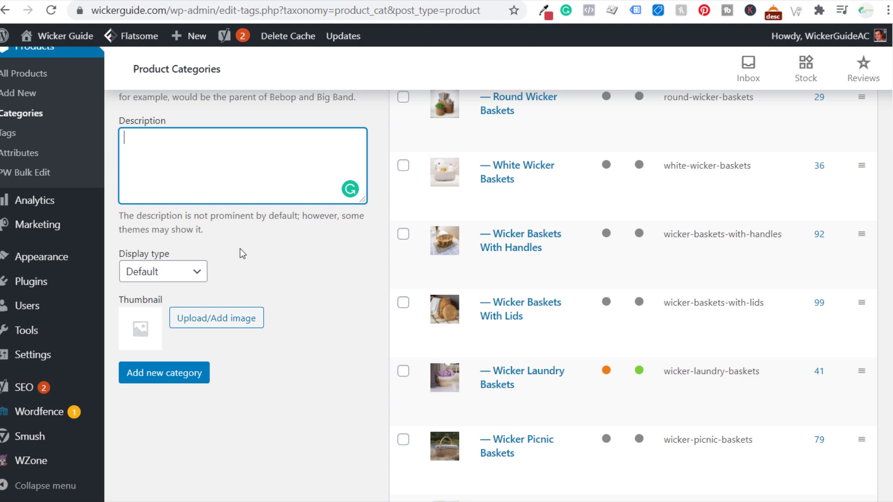
# Step: Use wicker-folding-tables.jpg with the alt text "wicker folding tables" as the category thumbnail, and add the new category
pyautogui.click(229, 328)
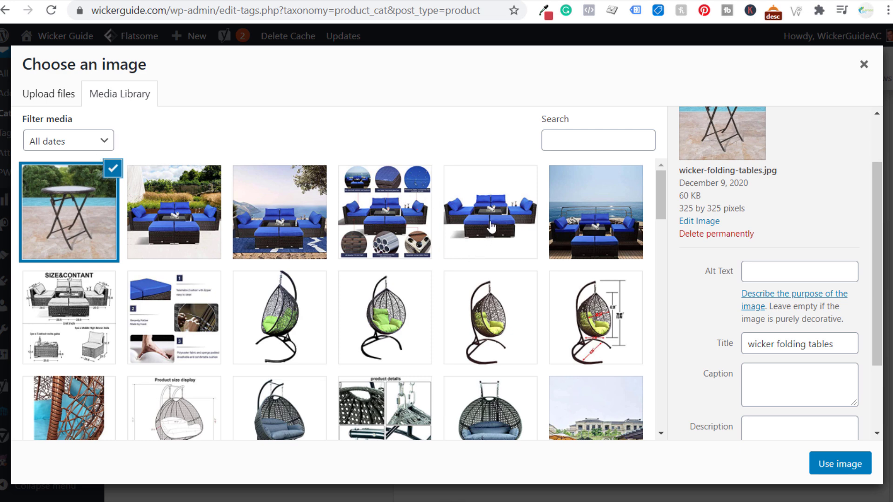
pyautogui.scroll(3, 759, 186)
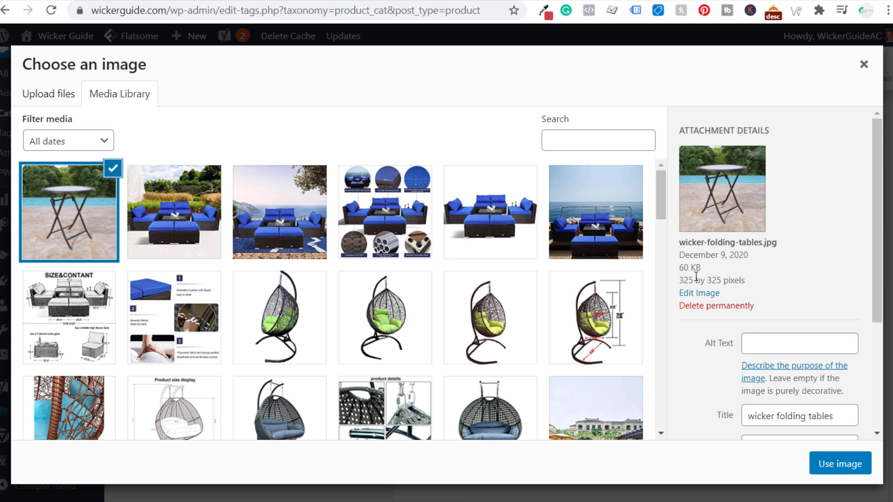
pyautogui.tripleClick(791, 415)
pyautogui.hotkey('ctrl', 'c')
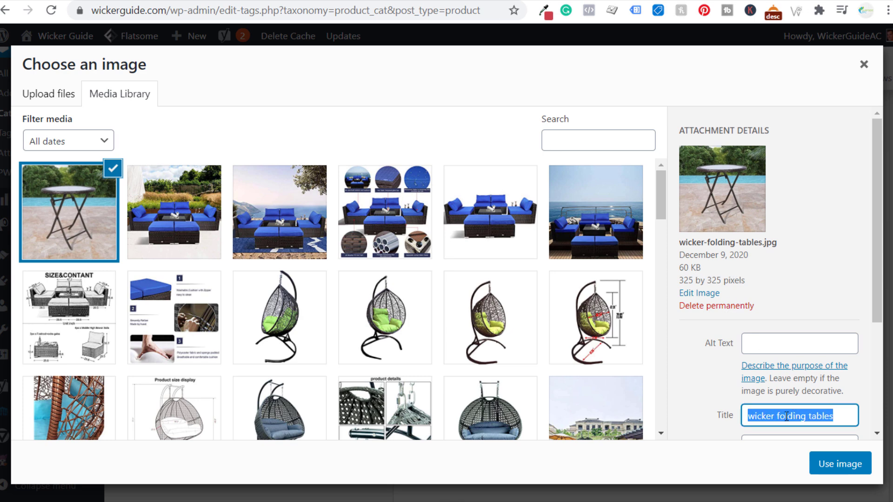
pyautogui.click(791, 350)
pyautogui.hotkey('ctrl', 'v')
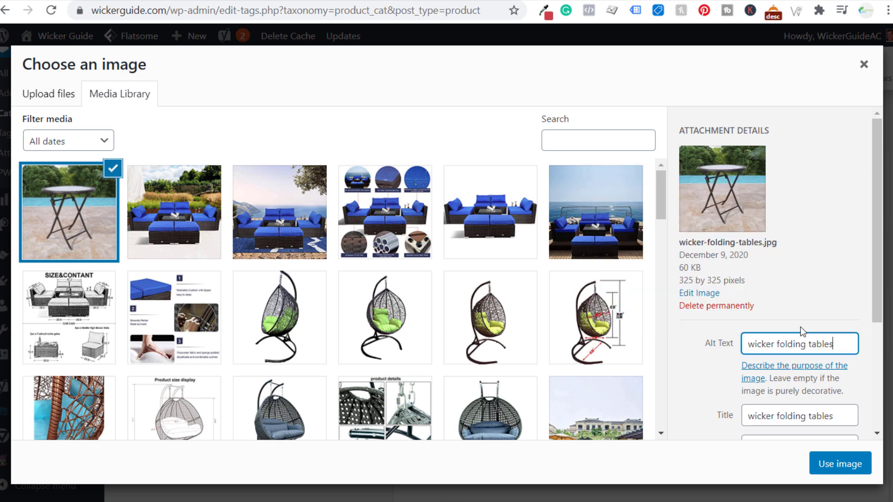
pyautogui.click(853, 467)
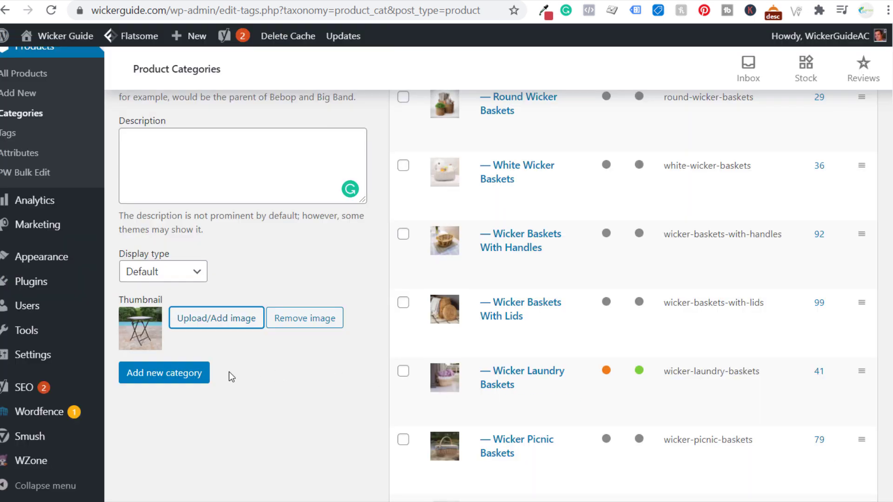
pyautogui.click(190, 379)
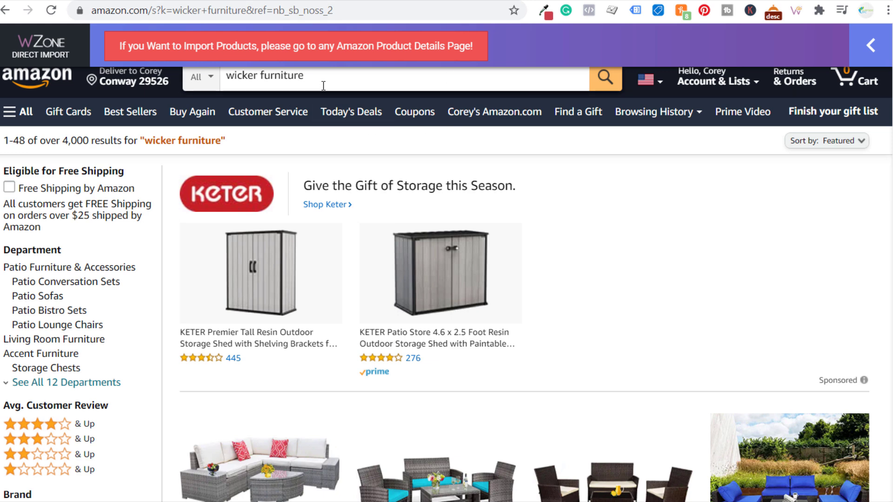
# Step: Switch to Amazon and search for "wicker folding table"
pyautogui.moveTo(344, 85); pyautogui.dragTo(200, 65)
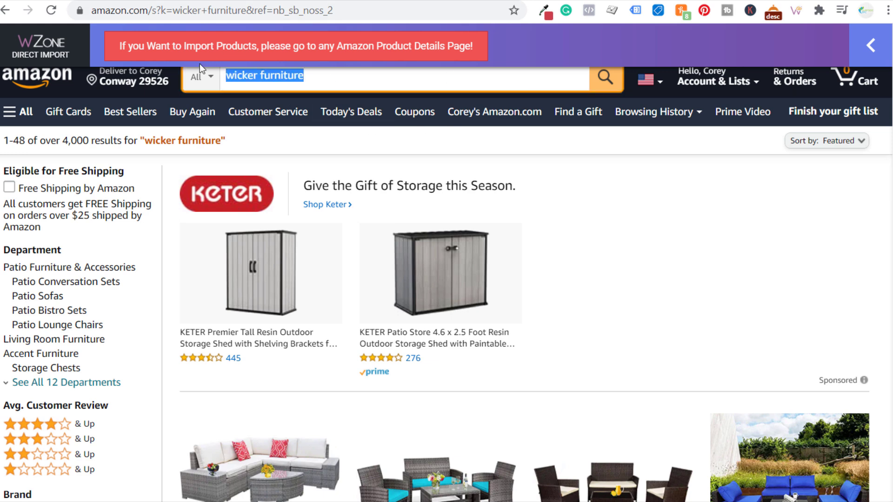
pyautogui.write('wicker foldi')
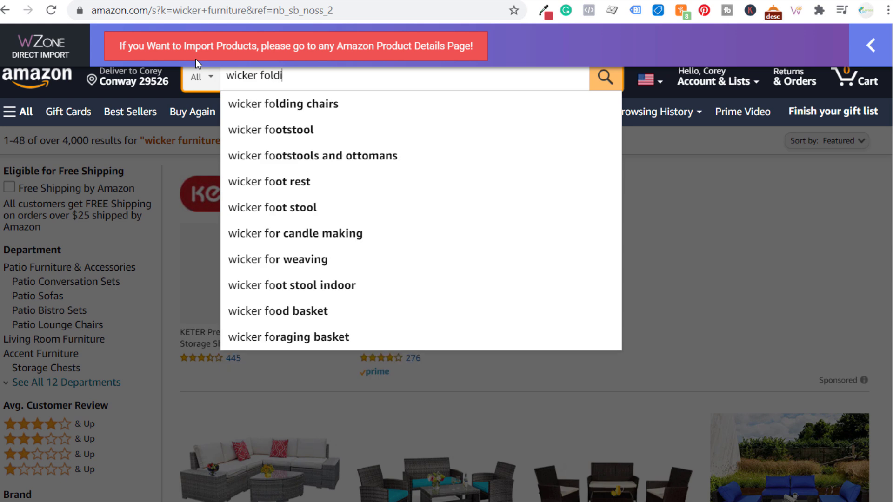
pyautogui.write('ng table')
pyautogui.press('Return')
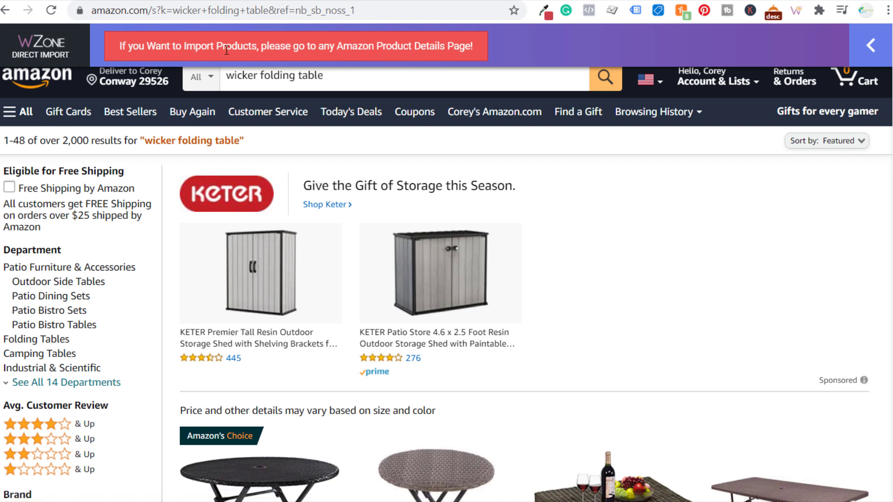
pyautogui.moveTo(131, 45); pyautogui.dragTo(278, 45)
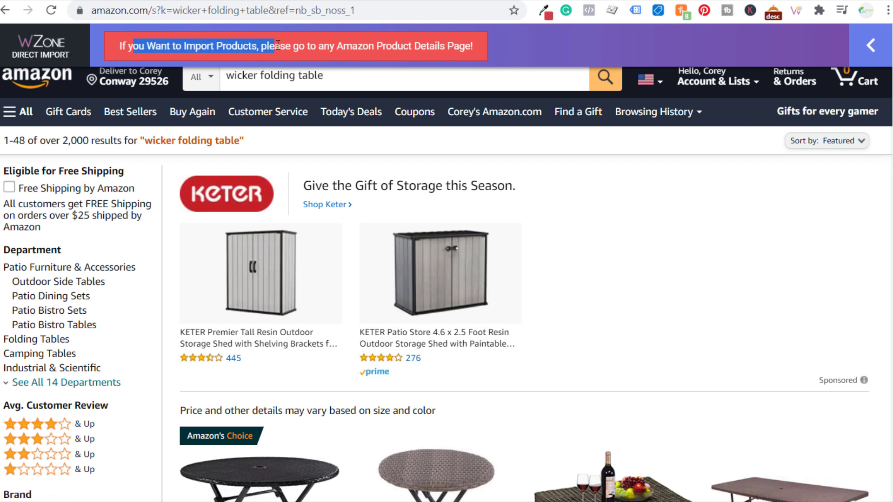
pyautogui.click(315, 42)
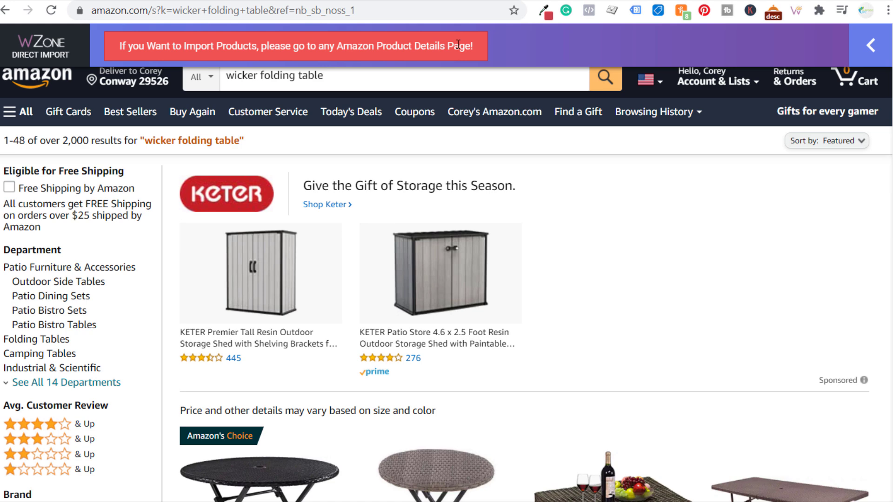
# Step: Open the Destination Summer Barrington Wicker Round Folding Patio Accent Table from the search results in a new tab
pyautogui.scroll(-5, 624, 218)
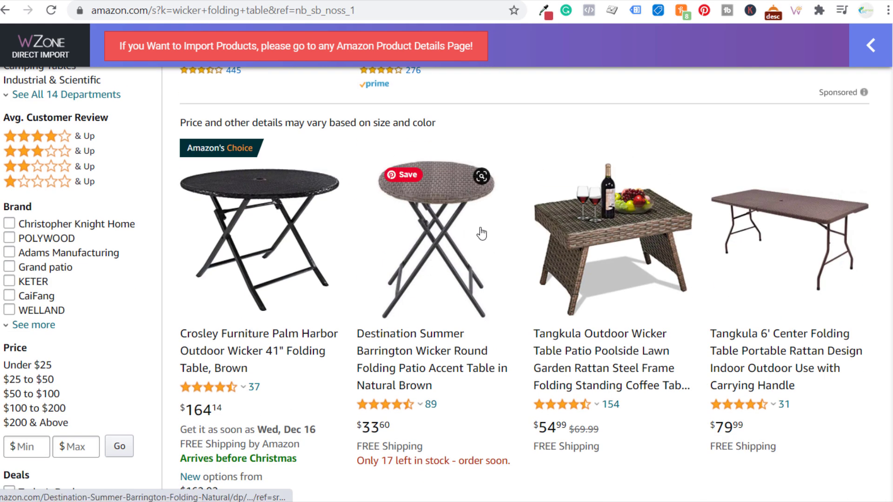
pyautogui.rightClick(428, 215)
pyautogui.click(457, 224)
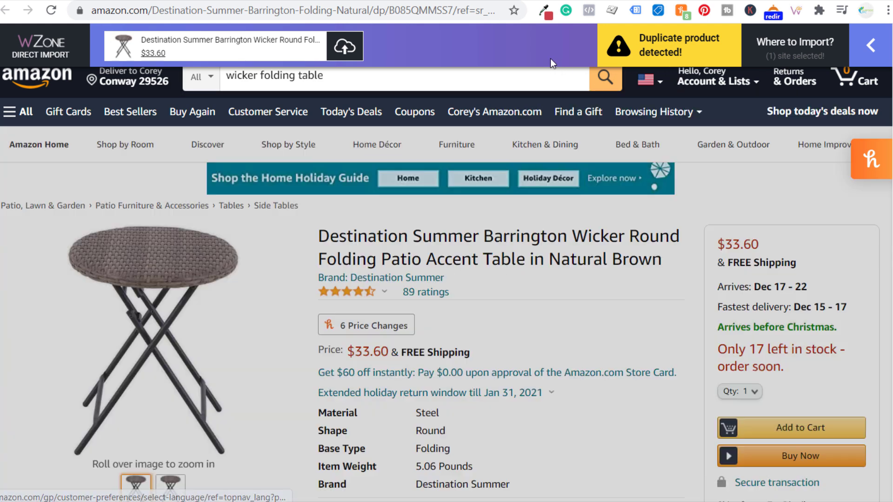
# Step: Set the Wicker Guide import category to Wicker Folding Tables and try to import the Destination Summer folding table
pyautogui.moveTo(739, 47)
pyautogui.moveTo(806, 44)
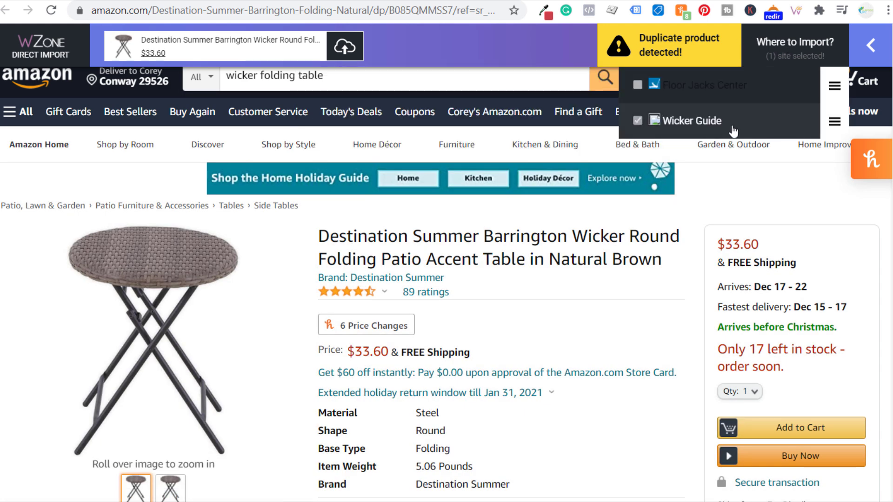
pyautogui.click(834, 122)
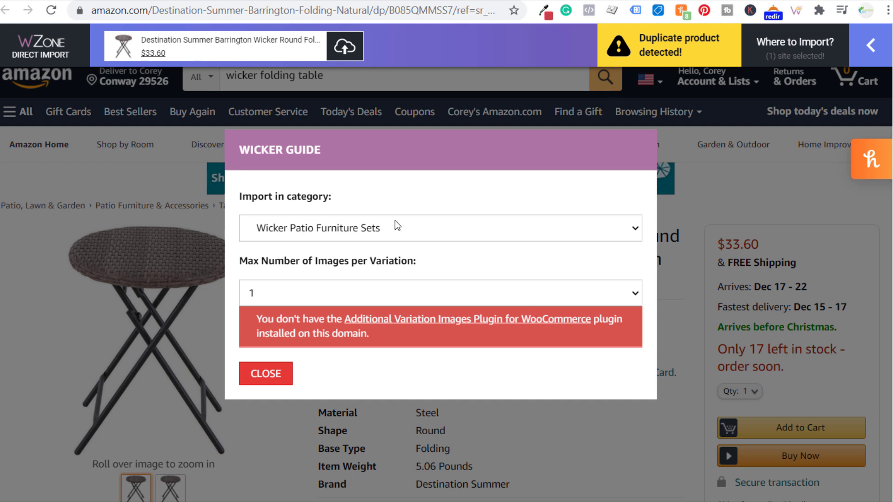
pyautogui.click(426, 226)
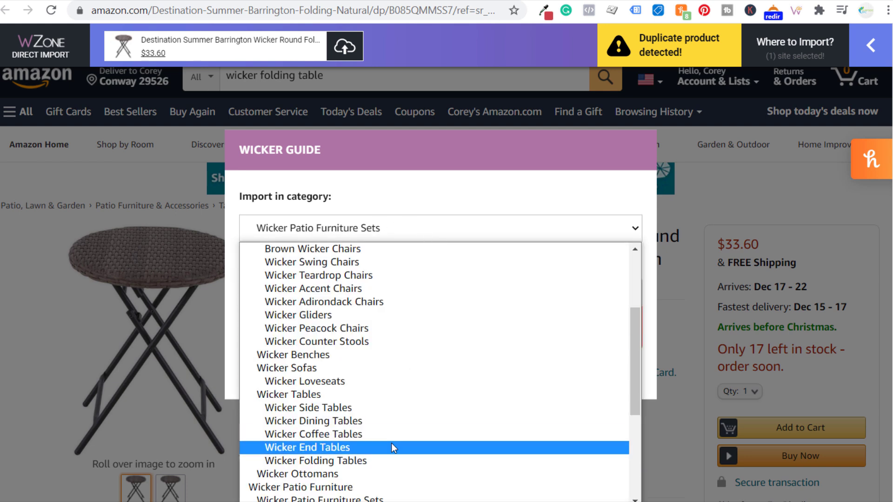
pyautogui.click(275, 461)
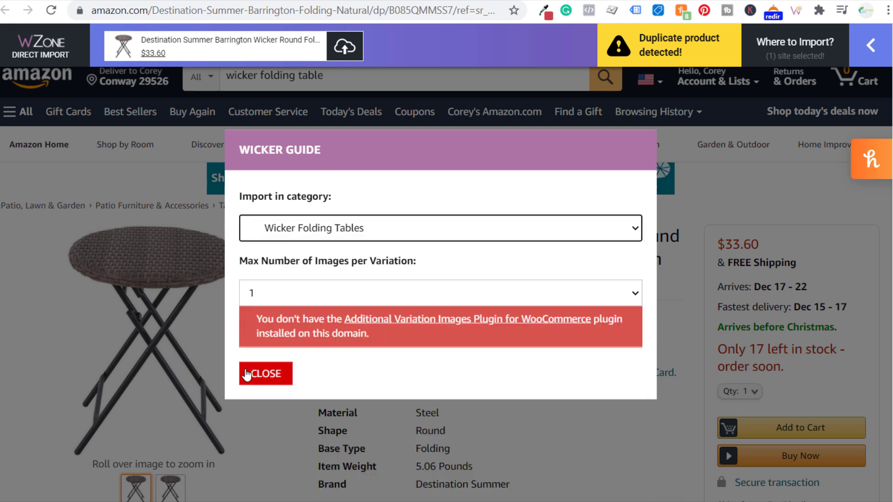
pyautogui.click(262, 374)
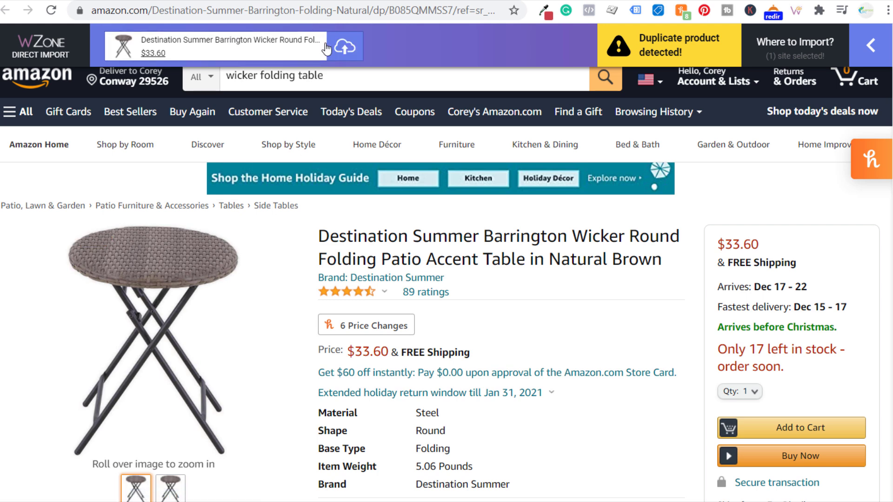
pyautogui.click(345, 46)
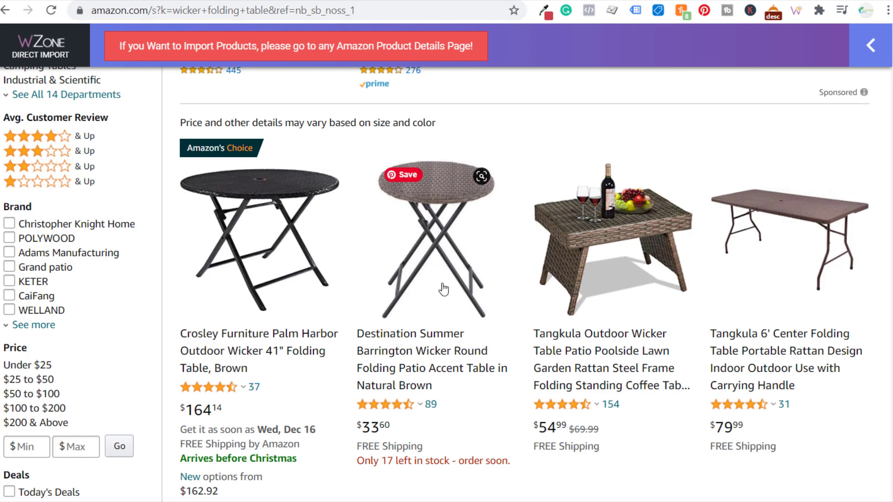
# Step: Open the Patio Tree Outdoor 27" Round Wicker Folding Dining Table from the results in a new tab and dismiss the Destination Summer import message
pyautogui.scroll(-12, 443, 287)
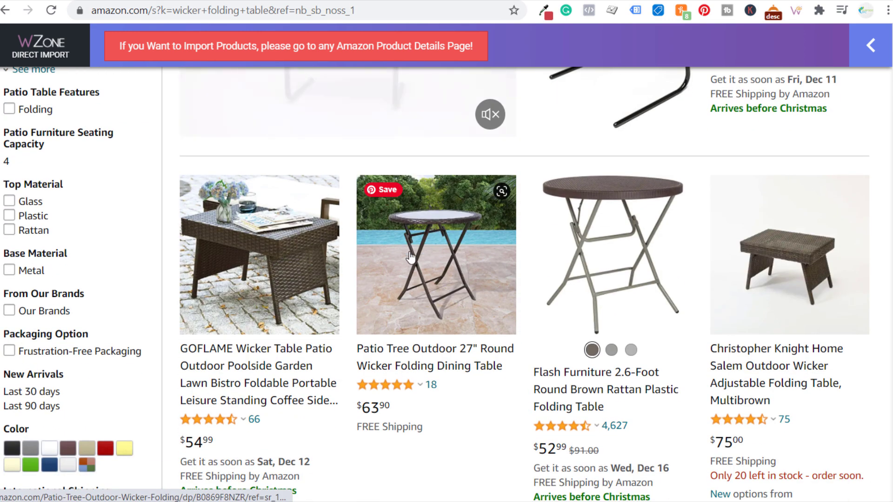
pyautogui.rightClick(423, 235)
pyautogui.click(459, 248)
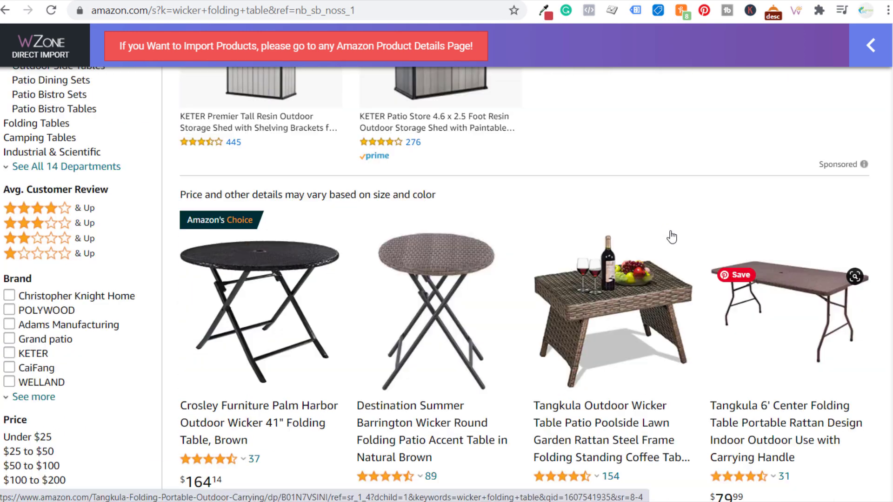
pyautogui.rightClick(792, 285)
pyautogui.click(819, 43)
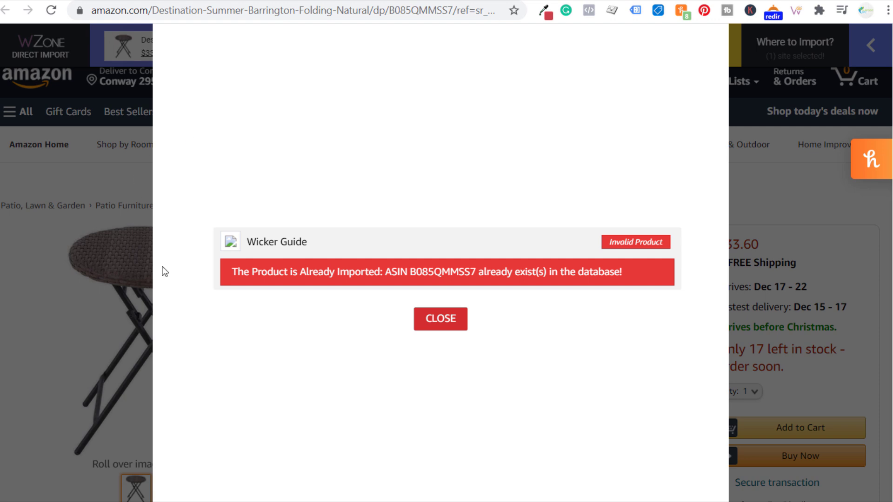
pyautogui.click(432, 320)
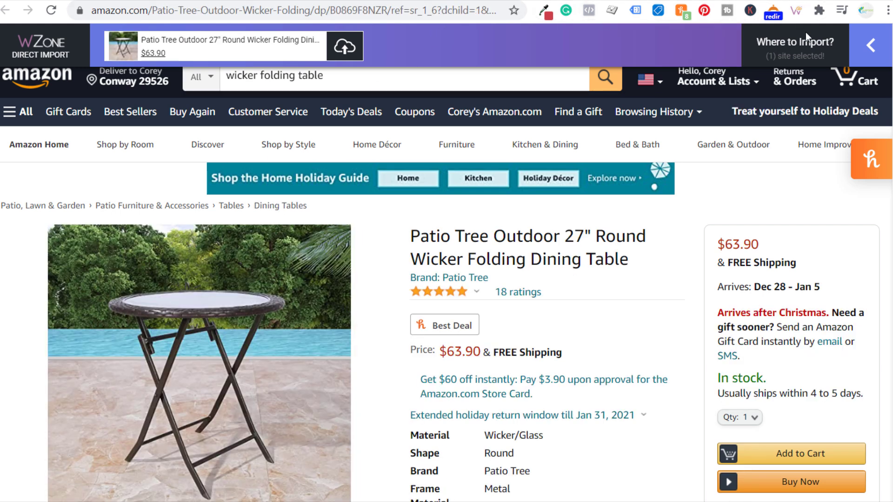
# Step: Check the Wicker Guide import category for the Patio Tree and Flash Furniture folding tables
pyautogui.click(805, 35)
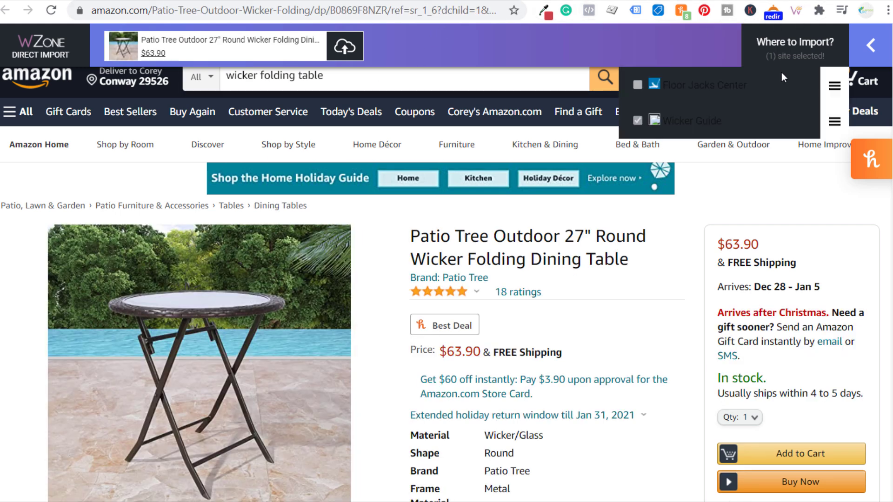
pyautogui.click(834, 121)
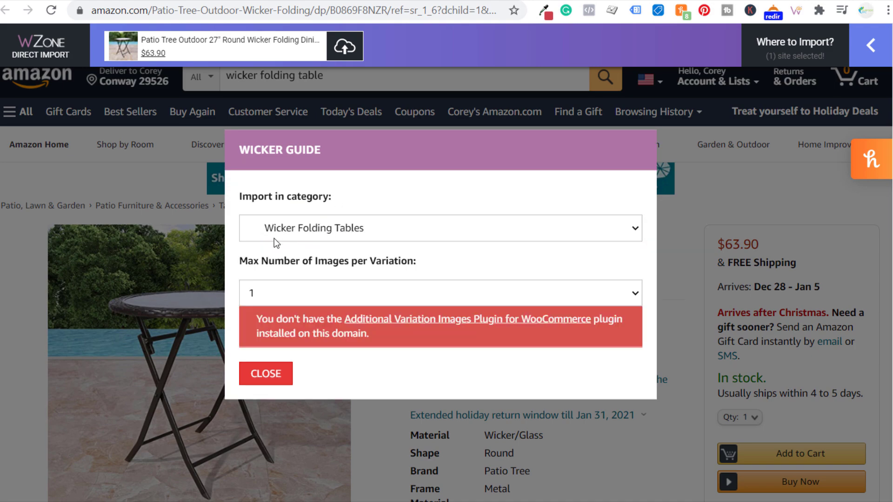
pyautogui.click(273, 374)
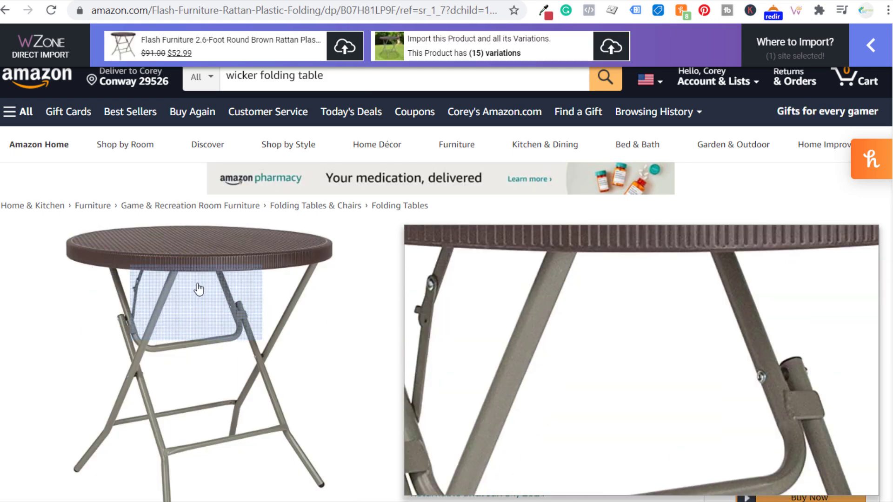
pyautogui.moveTo(799, 49)
pyautogui.click(845, 115)
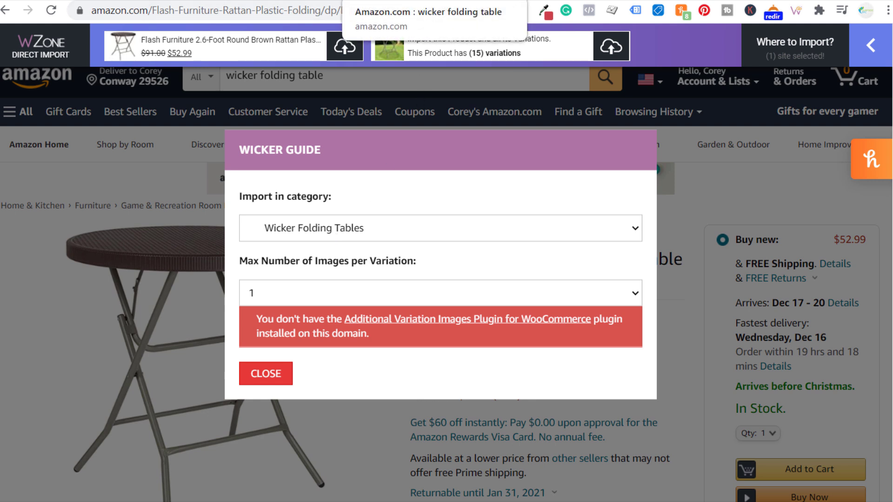
# Step: Look over the WordPress product categories and the Amazon search results for wicker folding tables
pyautogui.click(354, 0)
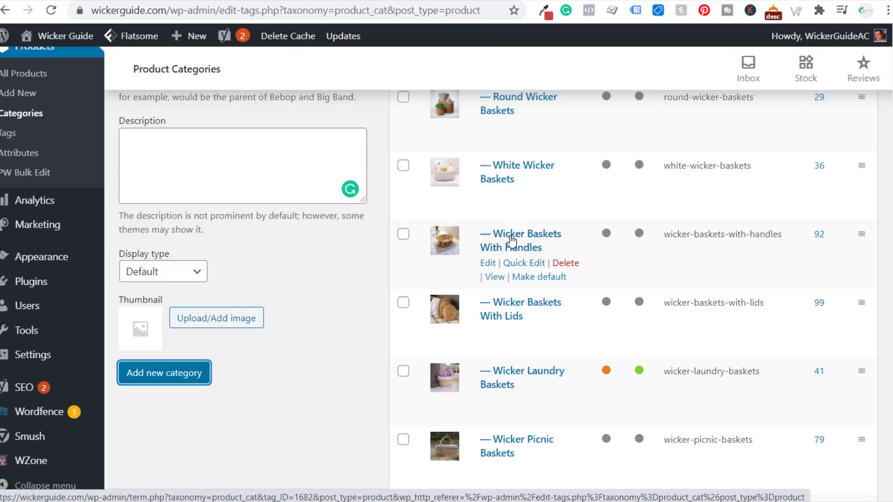
pyautogui.click(384, 3)
pyautogui.scroll(5, 293, 152)
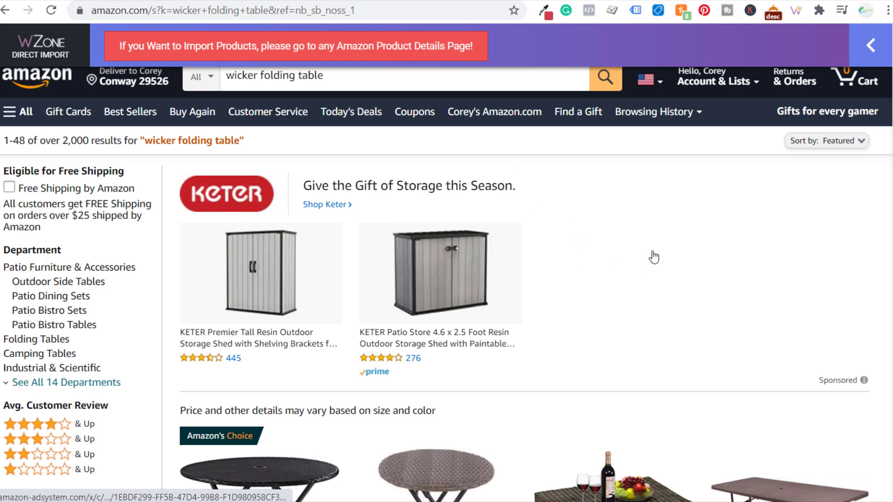
pyautogui.scroll(-15, 665, 296)
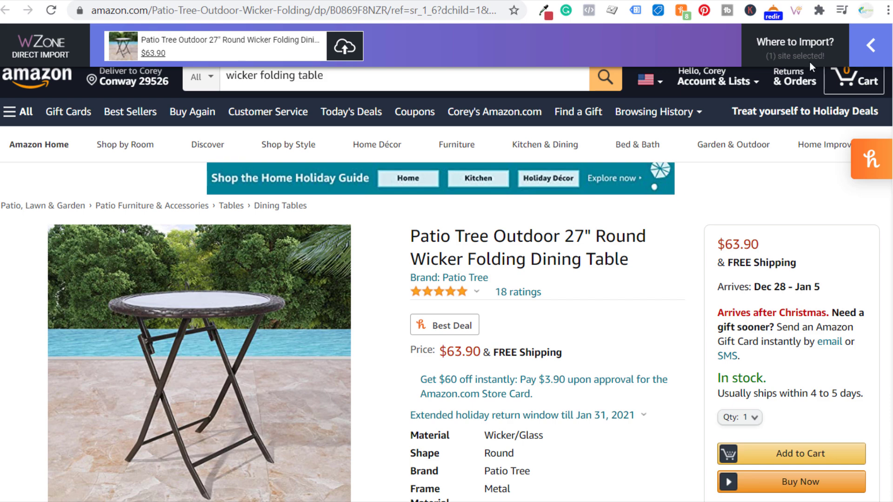
# Step: Import the Patio Tree Outdoor 27" Round Wicker Folding Dining Table into the Wicker Folding Tables category of Wicker Guide
pyautogui.click(810, 63)
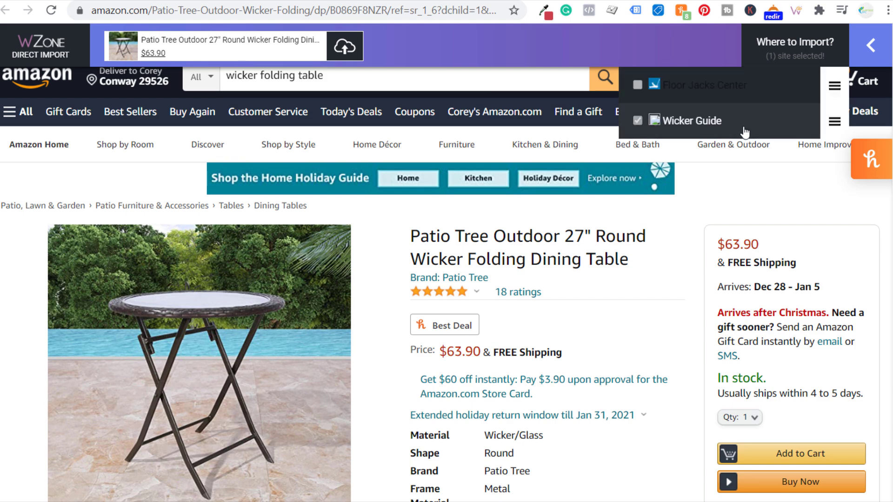
pyautogui.click(834, 120)
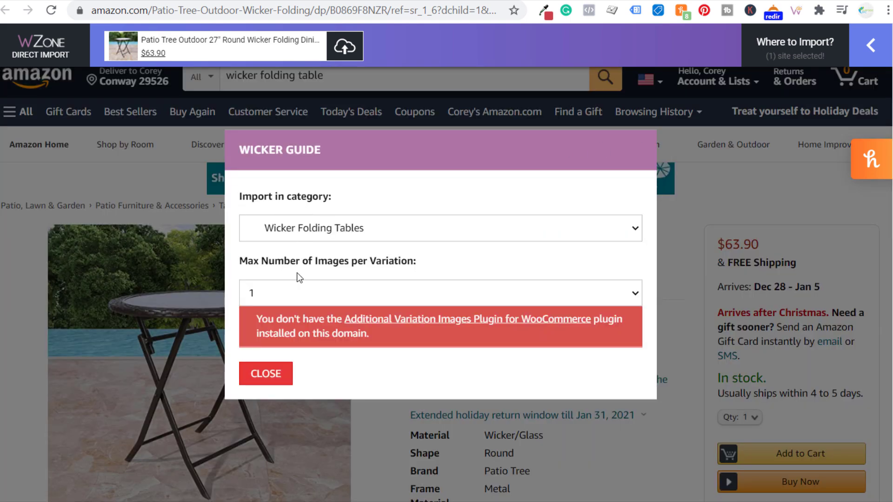
pyautogui.click(263, 377)
pyautogui.click(342, 52)
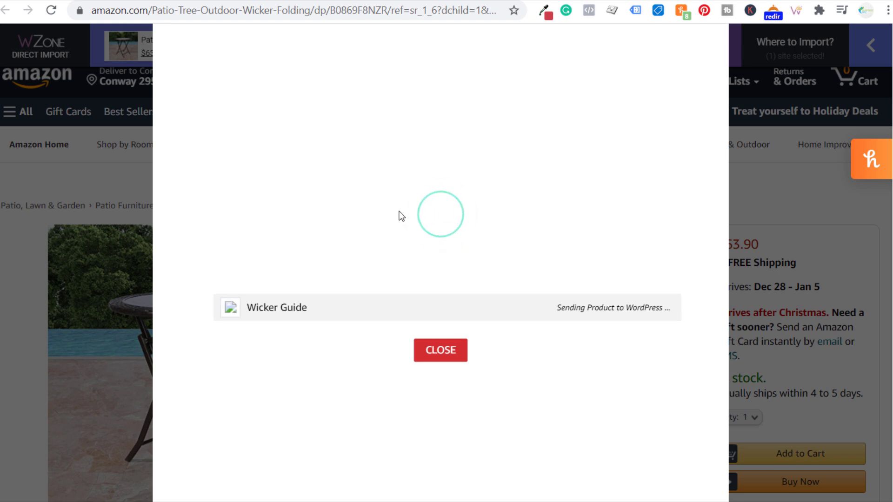
# Step: View the imported Patio Tree table on the Wicker Guide site, and close its page and the import message
pyautogui.click(605, 274)
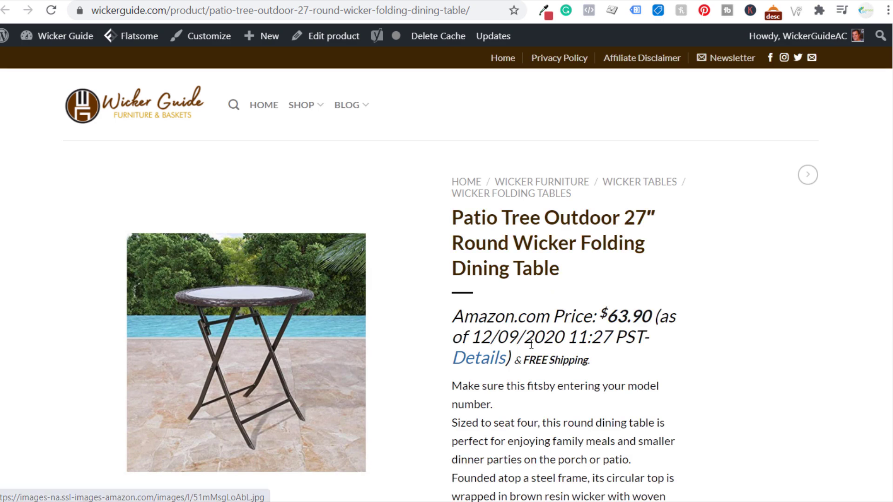
pyautogui.hotkey('ctrl', 'w')
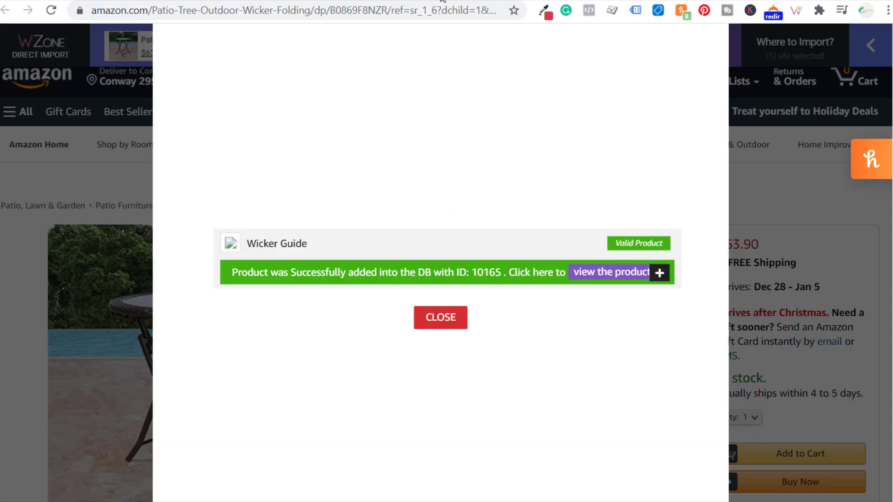
pyautogui.click(447, 316)
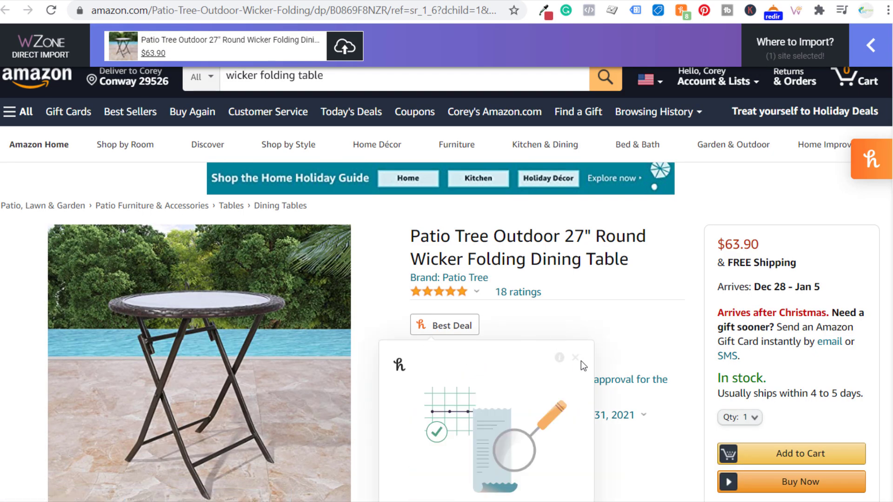
# Step: Dismiss the Honey pop-up and highlight the first bullet under About this item on the Patio Tree product page
pyautogui.click(575, 357)
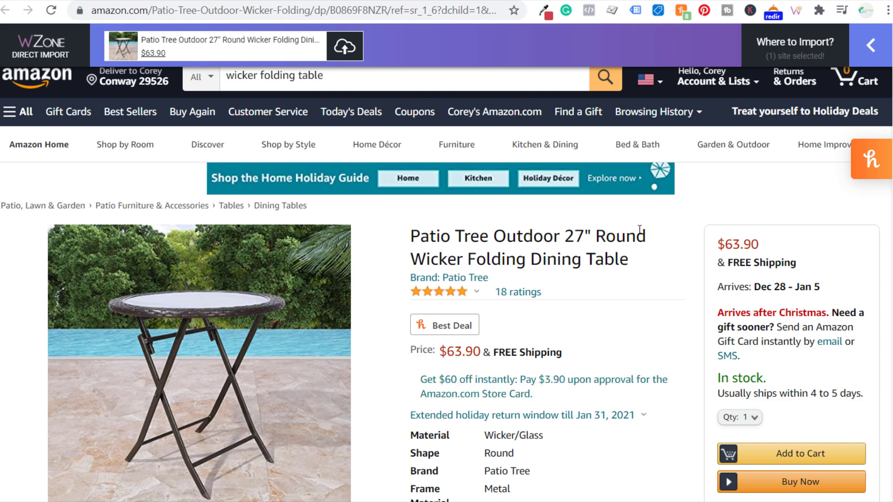
pyautogui.scroll(-3, 638, 230)
pyautogui.moveTo(428, 411); pyautogui.dragTo(617, 437)
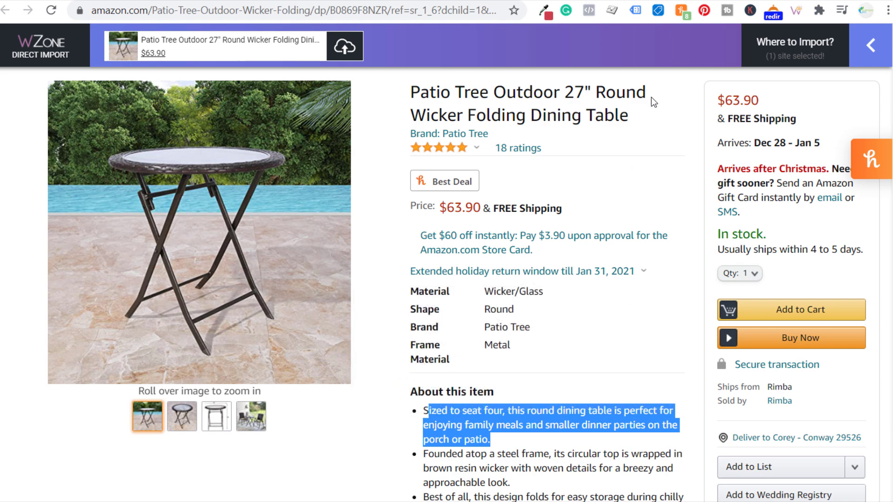
# Step: Import the Flash Furniture 2.6-Foot Round Brown Rattan Plastic Folding Table without its variations into Wicker Folding Tables
pyautogui.click(523, 1)
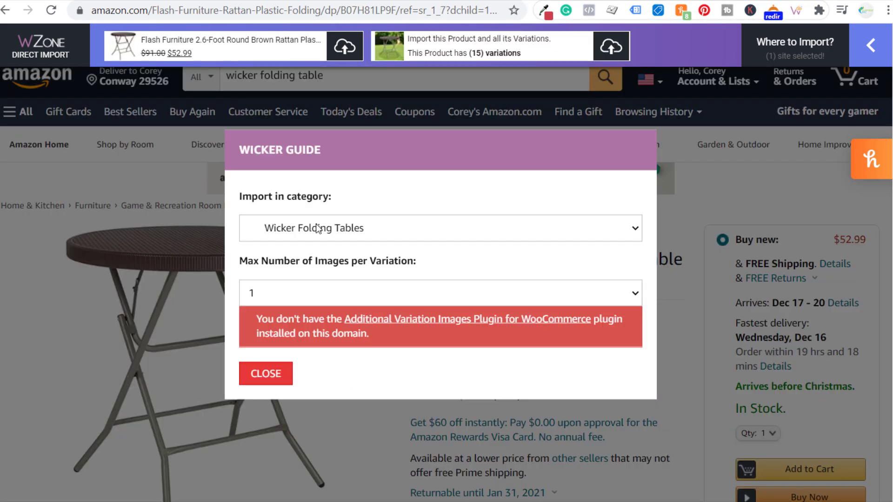
pyautogui.click(257, 375)
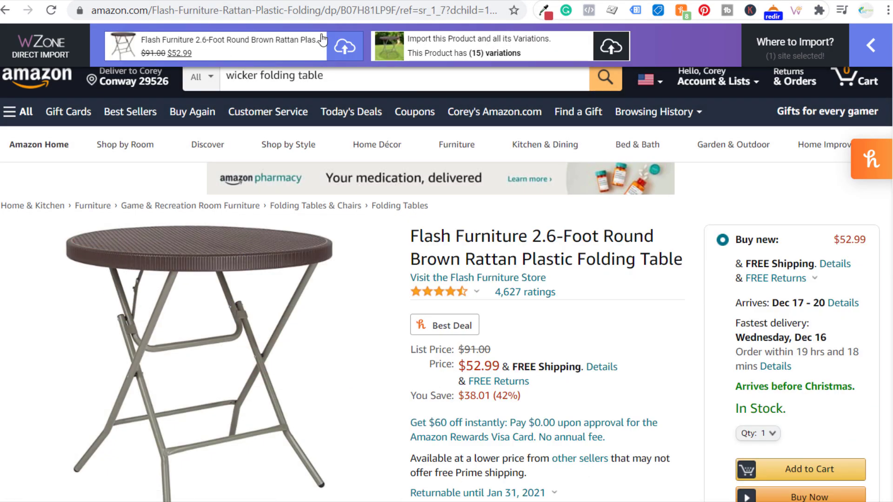
pyautogui.click(322, 40)
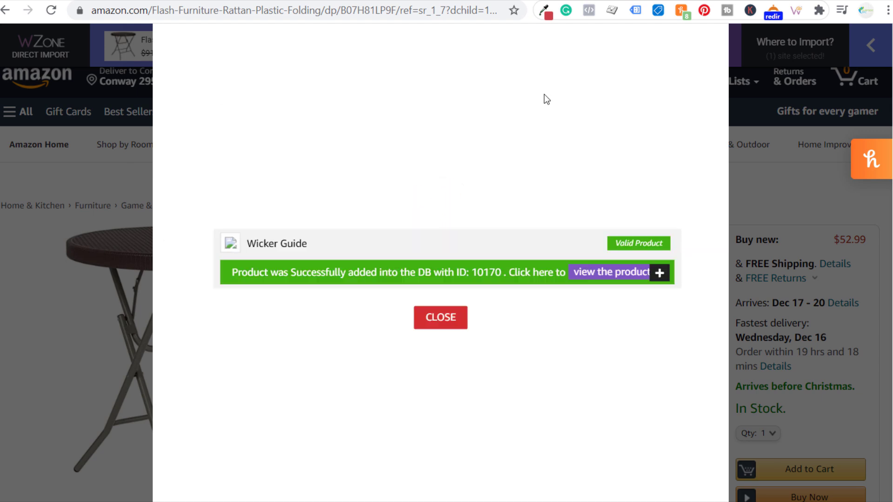
pyautogui.click(443, 319)
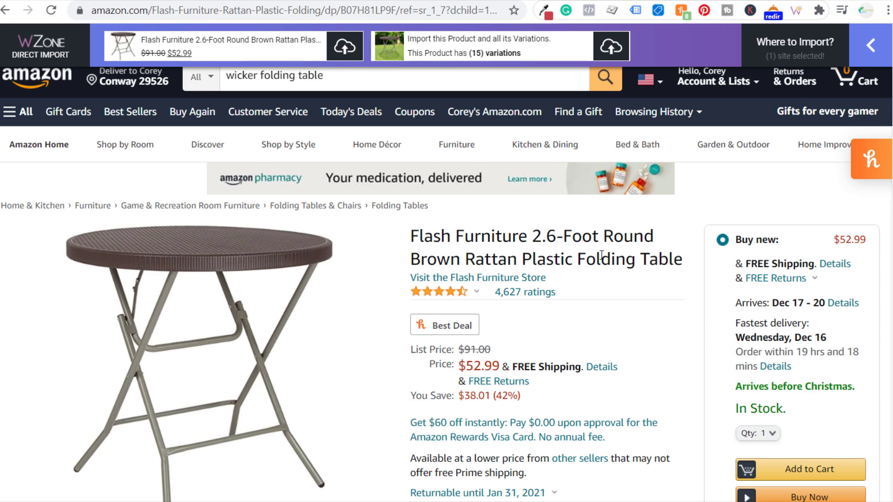
# Step: Select the White color variation of the Flash Furniture folding table on its Amazon page
pyautogui.scroll(-3, 602, 255)
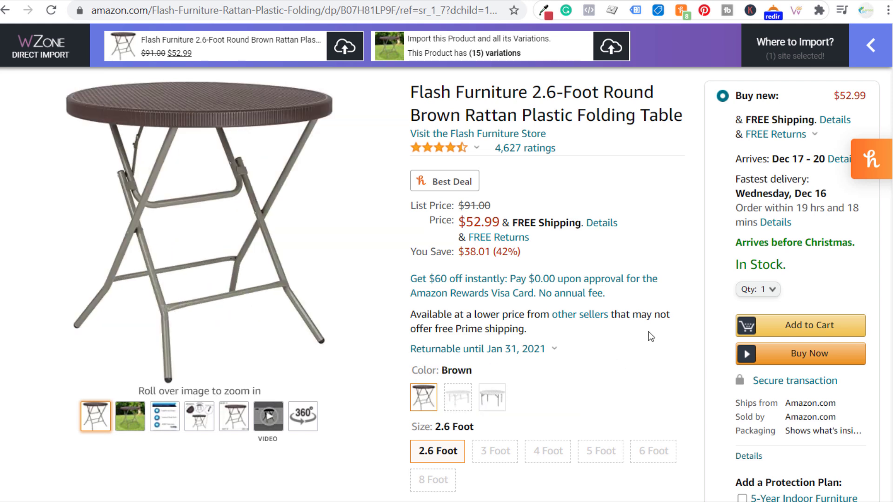
pyautogui.click(532, 352)
pyautogui.scroll(-3, 531, 352)
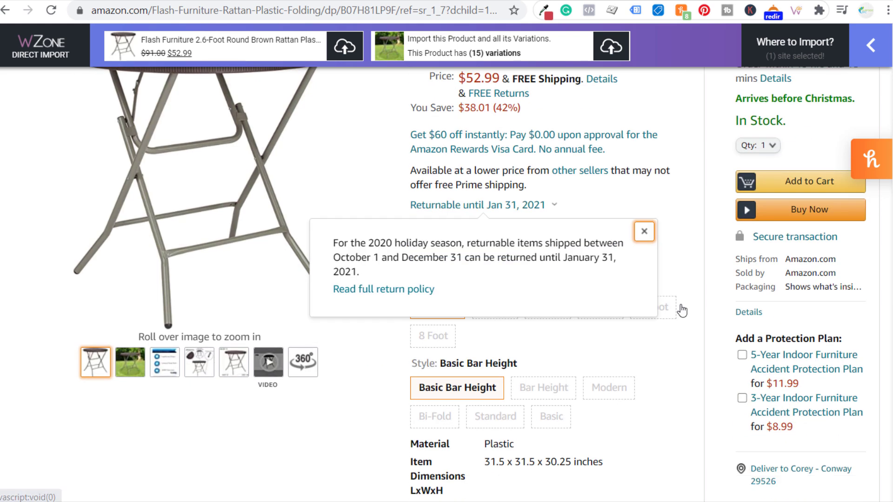
pyautogui.click(644, 230)
pyautogui.click(501, 253)
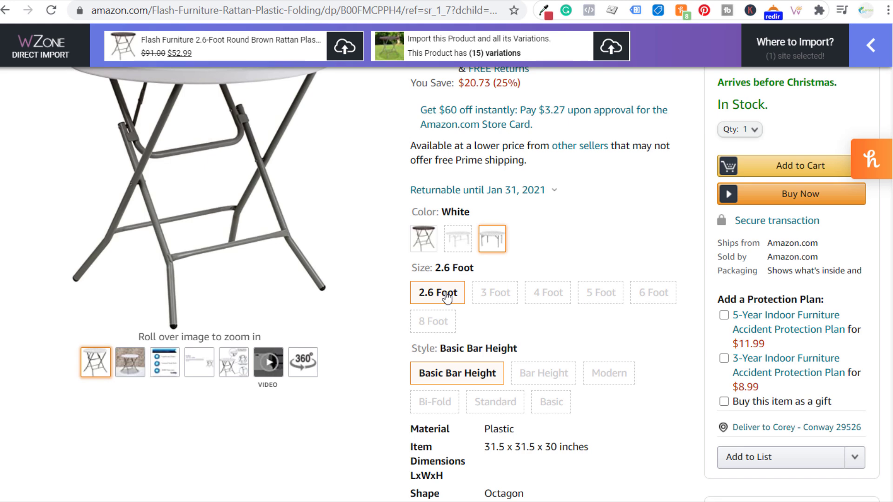
# Step: Reload the product page of the white Flash Furniture Granite 32-Inch Round Folding Table to refresh the WZone import bar
pyautogui.scroll(5, 560, 310)
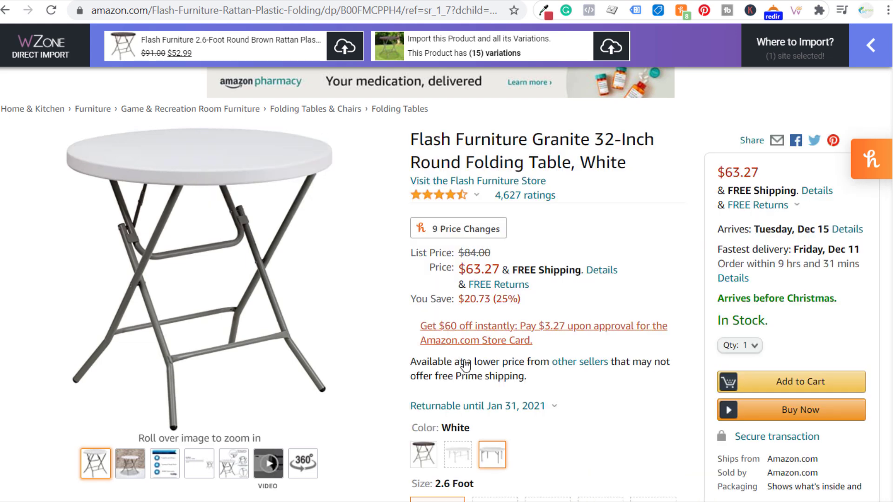
pyautogui.scroll(-1, 536, 350)
pyautogui.click(534, 334)
pyautogui.click(644, 361)
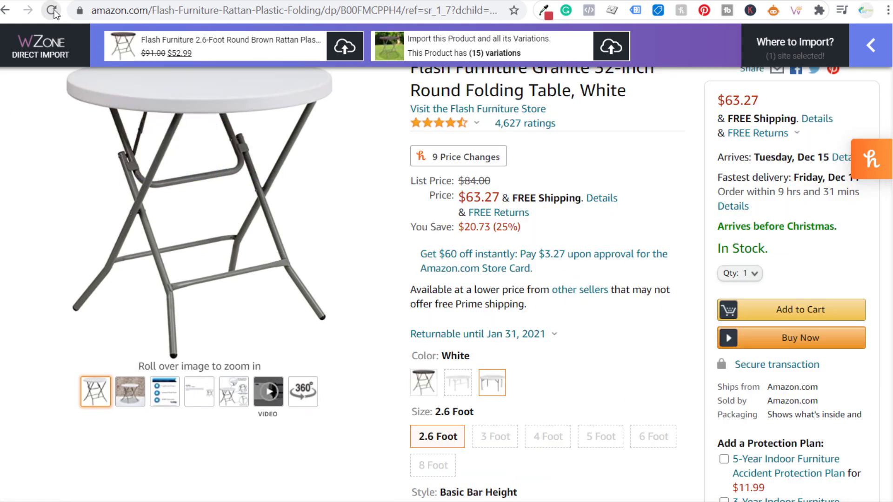
pyautogui.click(53, 11)
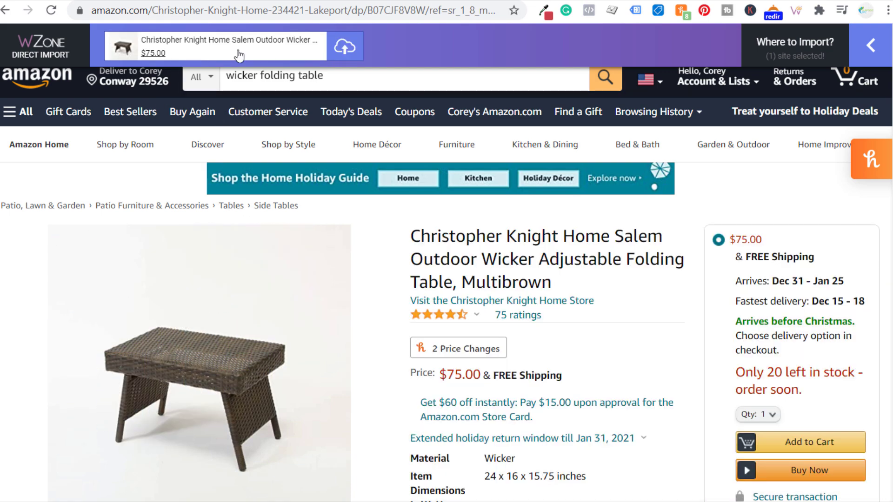
# Step: Import the Christopher Knight Home Salem folding table into Wicker Folding Tables and switch to the Tangkula 6' Center Folding Table page
pyautogui.click(239, 56)
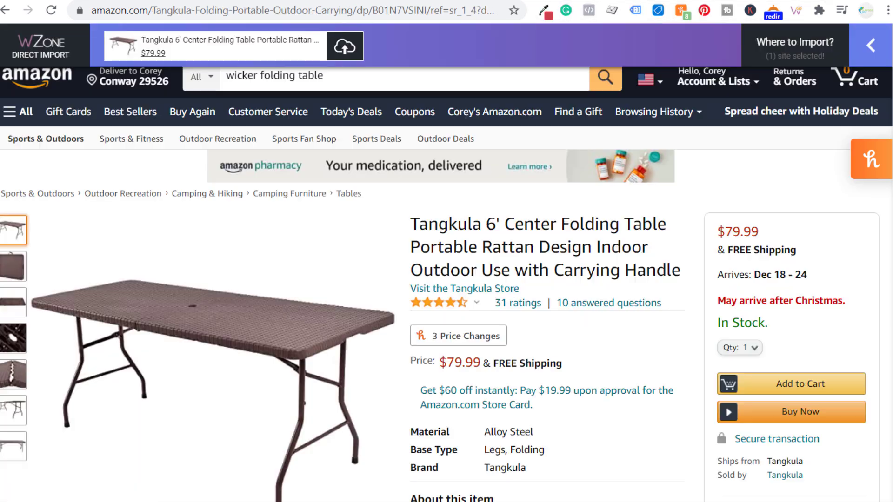
pyautogui.click(581, 2)
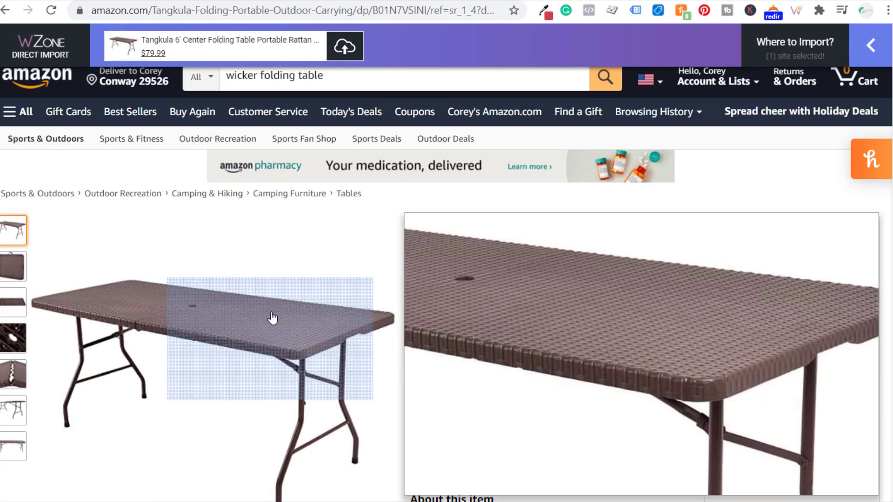
# Step: Set the Wicker Guide import category to Wicker Dining Tables and import the Tangkula 6' Center Folding Table
pyautogui.click(795, 47)
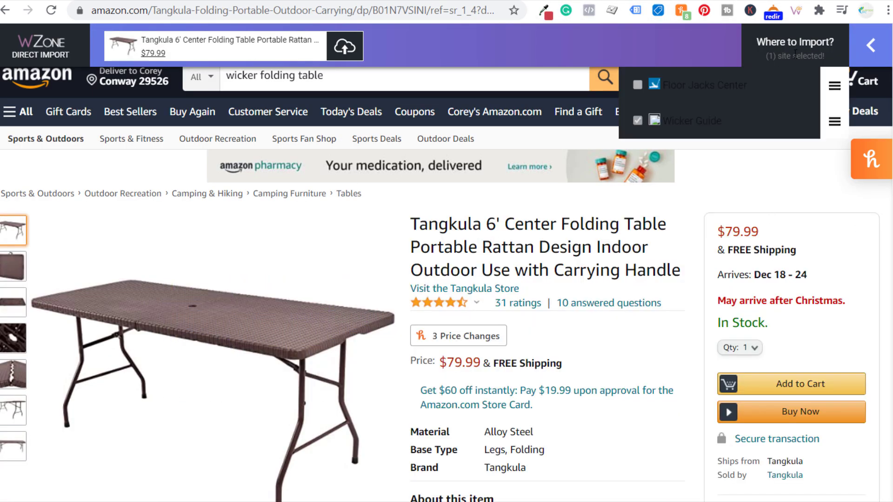
pyautogui.click(834, 121)
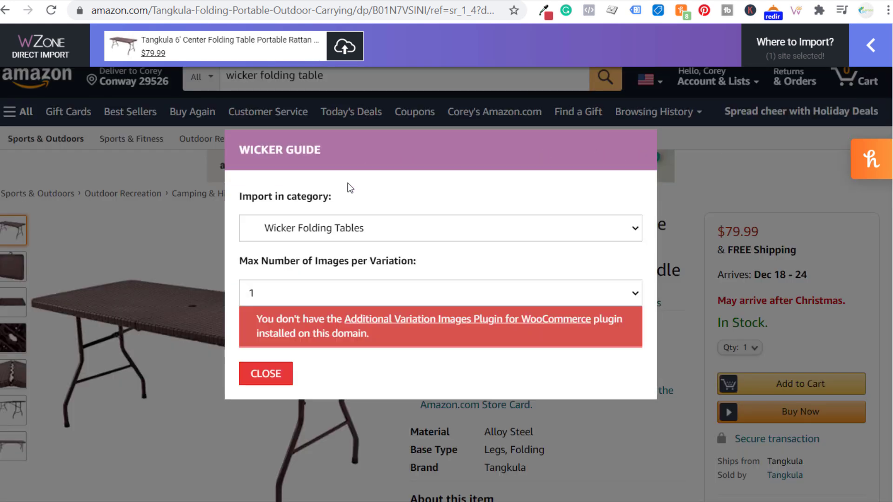
pyautogui.click(347, 232)
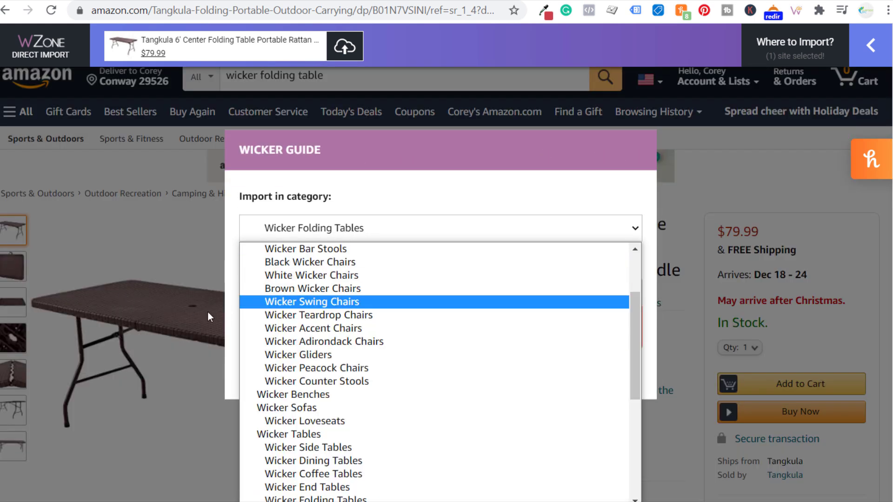
pyautogui.scroll(-3, 352, 403)
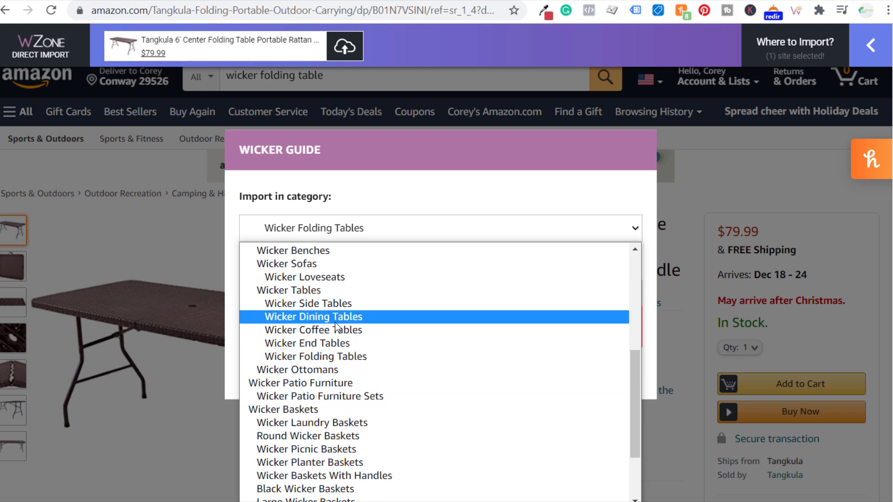
pyautogui.click(286, 315)
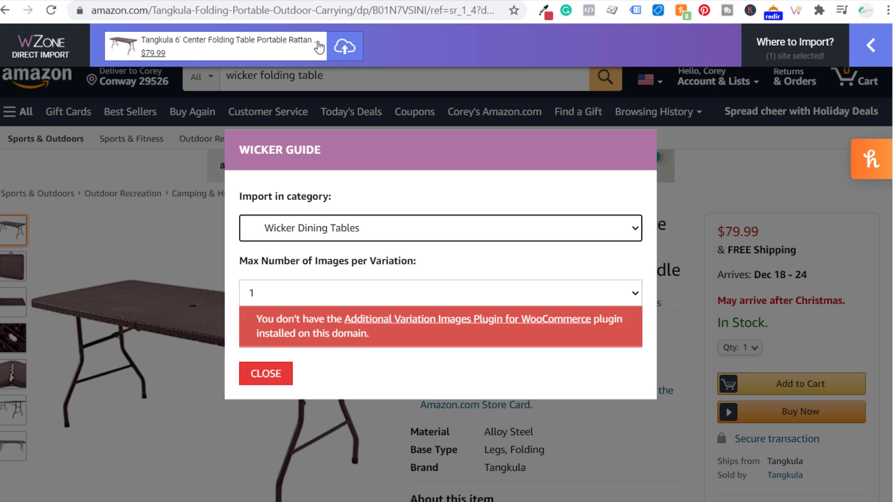
pyautogui.click(345, 46)
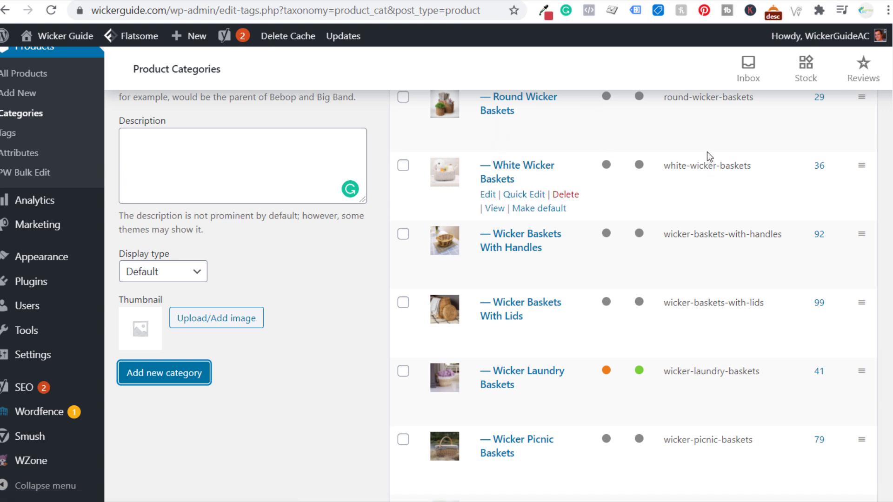
# Step: Return to Amazon's wicker folding table search results and look through the listings for more products to import
pyautogui.hotkey('ctrl', 'Tab')
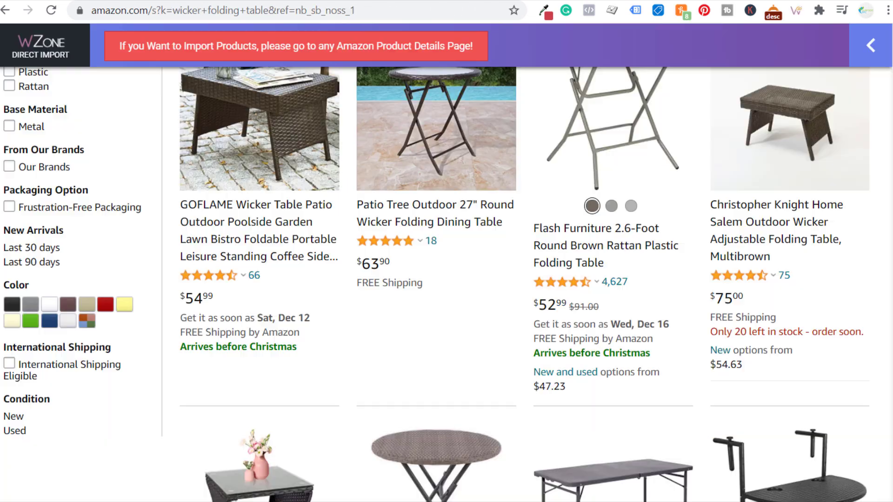
pyautogui.scroll(-5, 465, 284)
pyautogui.scroll(-3, 474, 283)
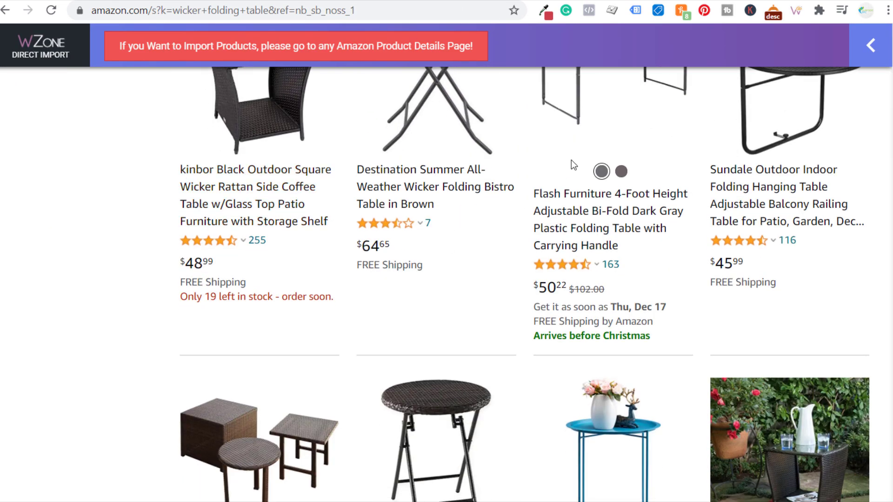
pyautogui.scroll(-6, 692, 193)
pyautogui.scroll(-4, 716, 214)
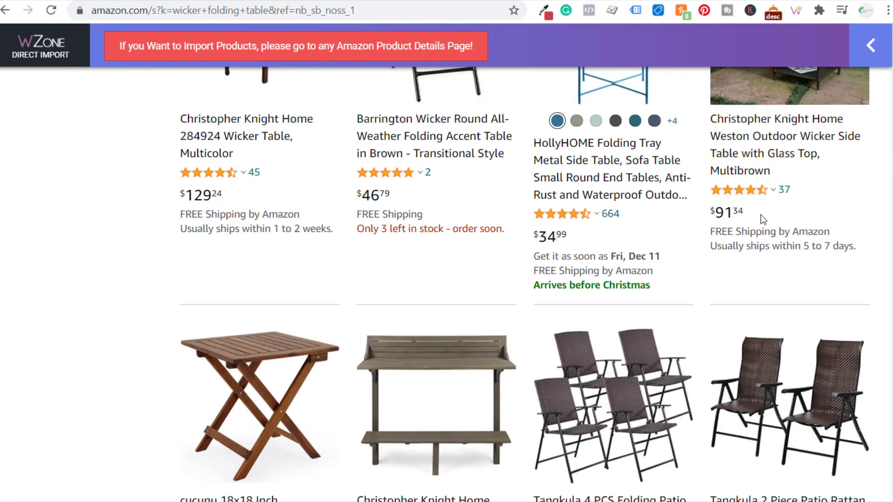
pyautogui.scroll(-10, 758, 243)
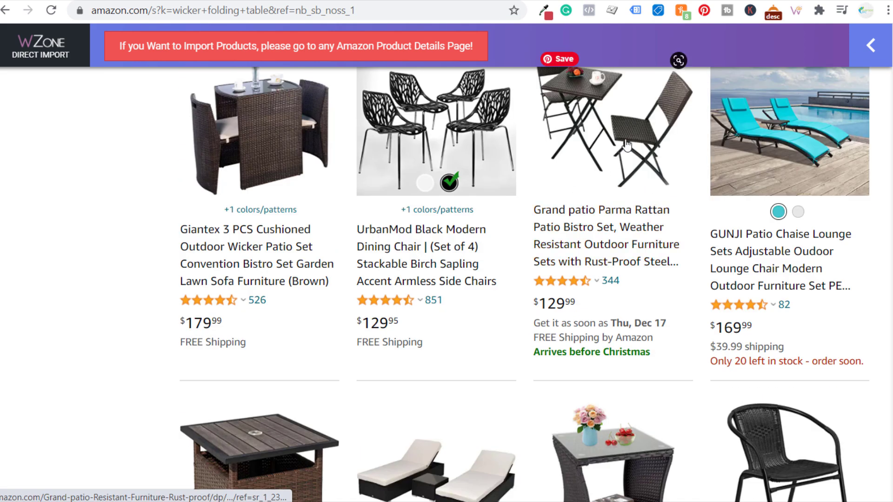
pyautogui.scroll(-10, 592, 207)
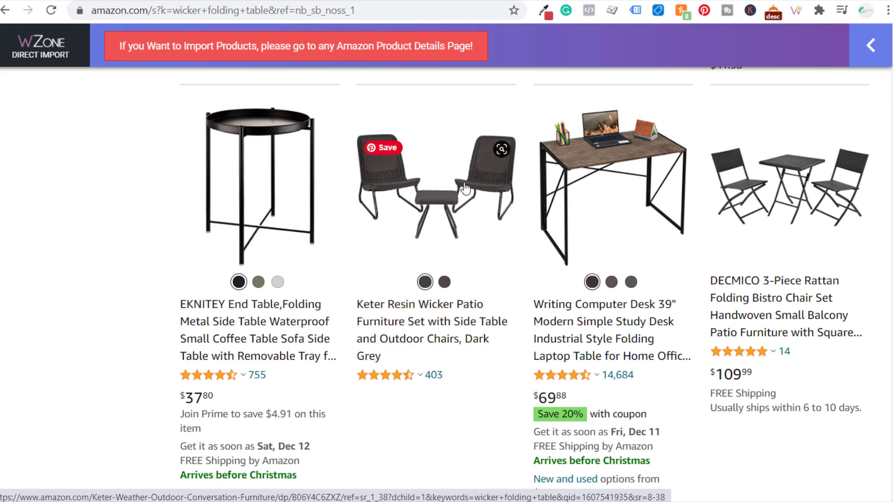
# Step: View the Keter Resin Wicker Patio Furniture Set in a new tab, returning to the search results to examine further listings
pyautogui.rightClick(390, 328)
pyautogui.click(423, 347)
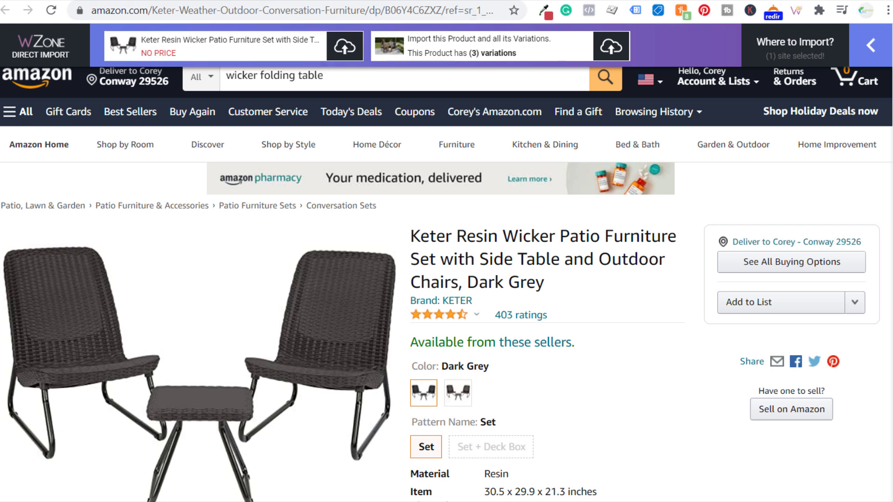
pyautogui.click(344, 2)
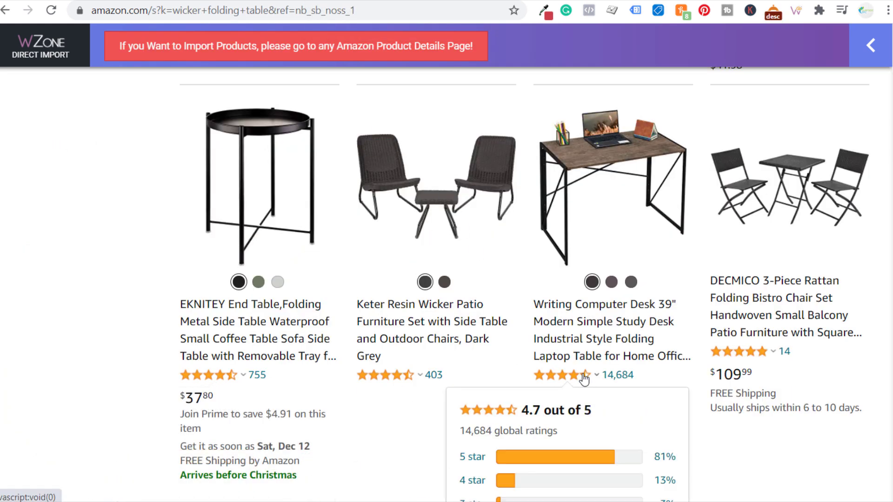
pyautogui.scroll(6, 163, 235)
pyautogui.scroll(-12, 487, 211)
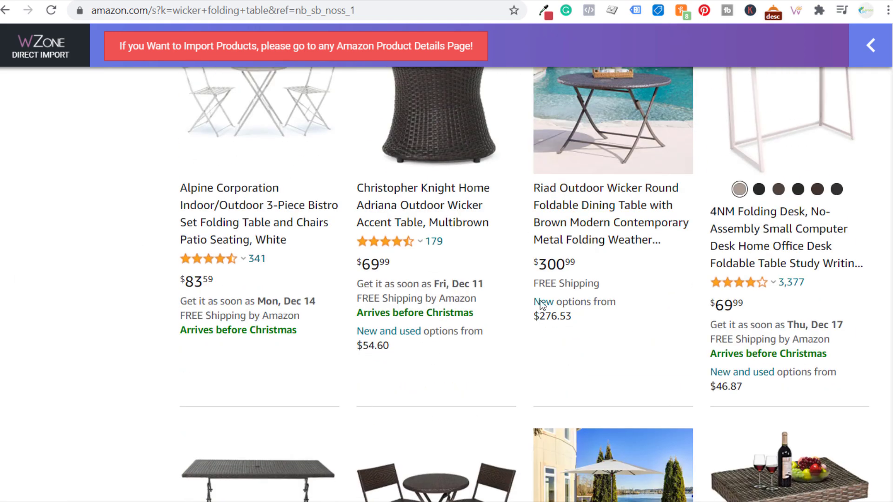
pyautogui.scroll(3, 117, 194)
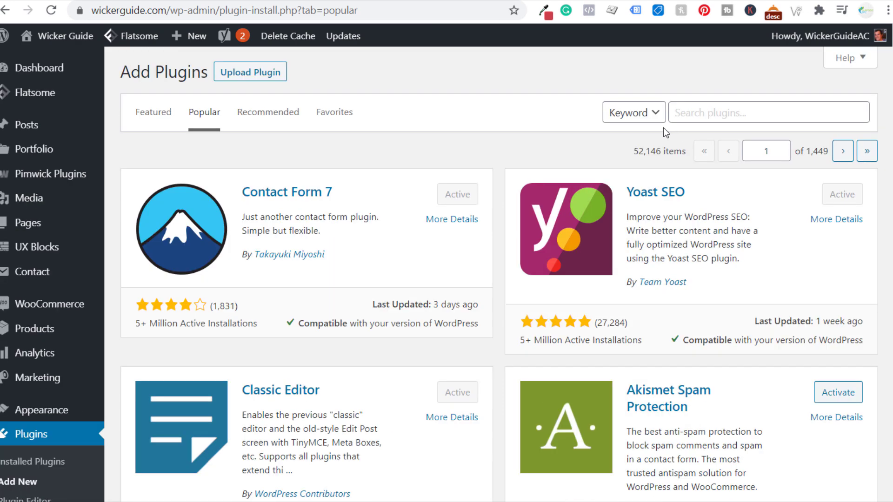
# Step: Open the site's installed plugins list and highlight the WooCommerce Shortcodes plugin
pyautogui.scroll(-2, 23, 382)
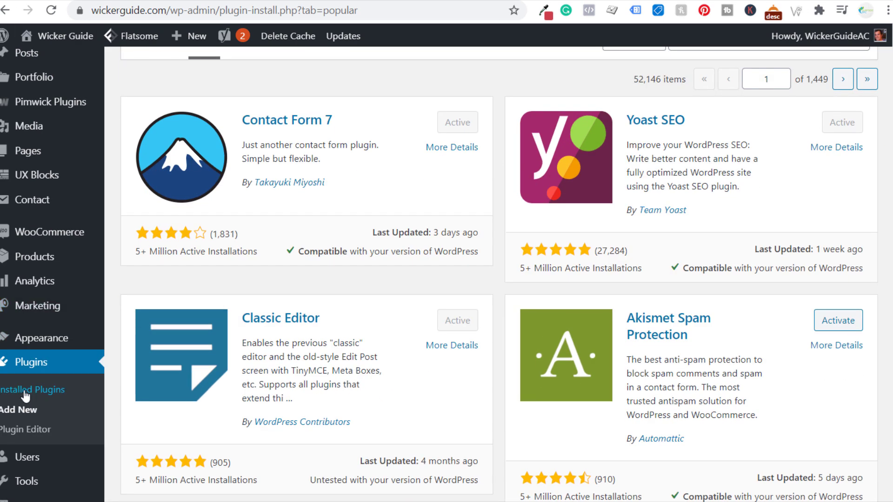
pyautogui.scroll(2, 375, 172)
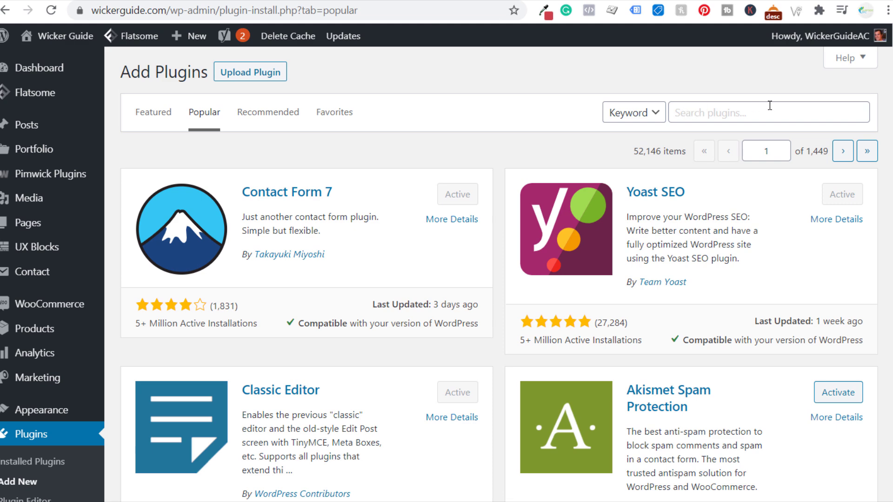
pyautogui.click(34, 462)
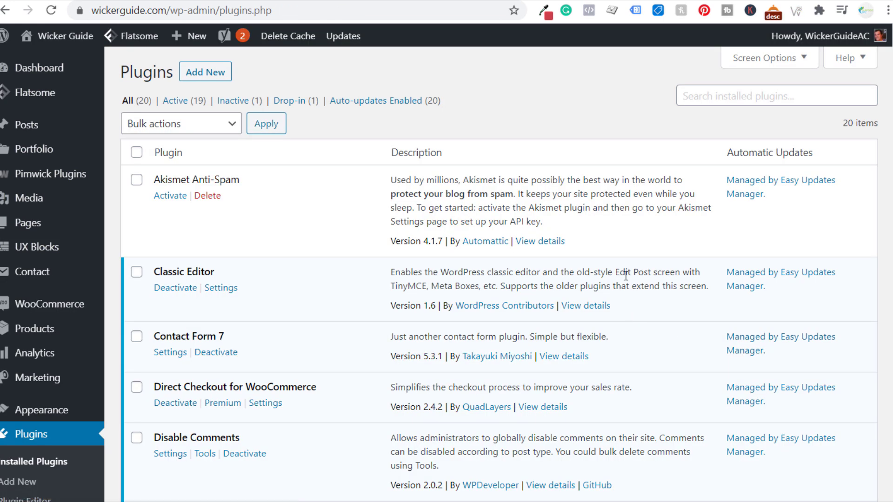
pyautogui.scroll(-5, 623, 272)
pyautogui.scroll(-9, 620, 269)
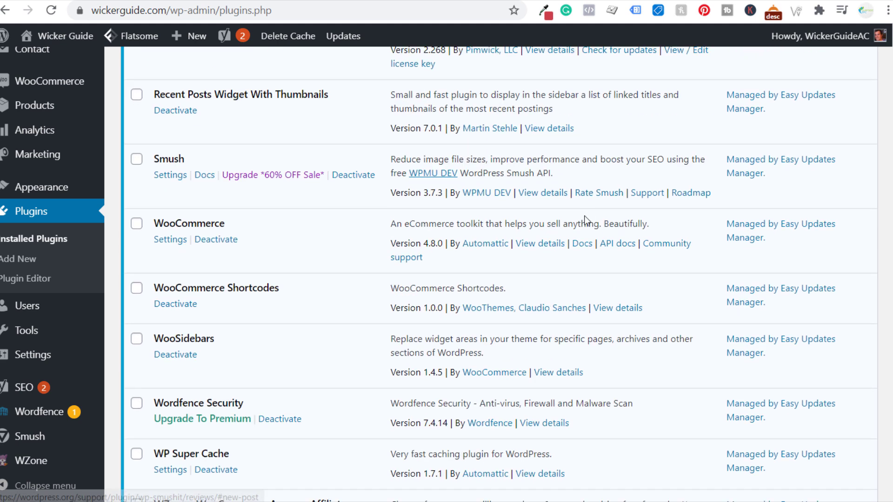
pyautogui.moveTo(163, 287); pyautogui.dragTo(308, 305)
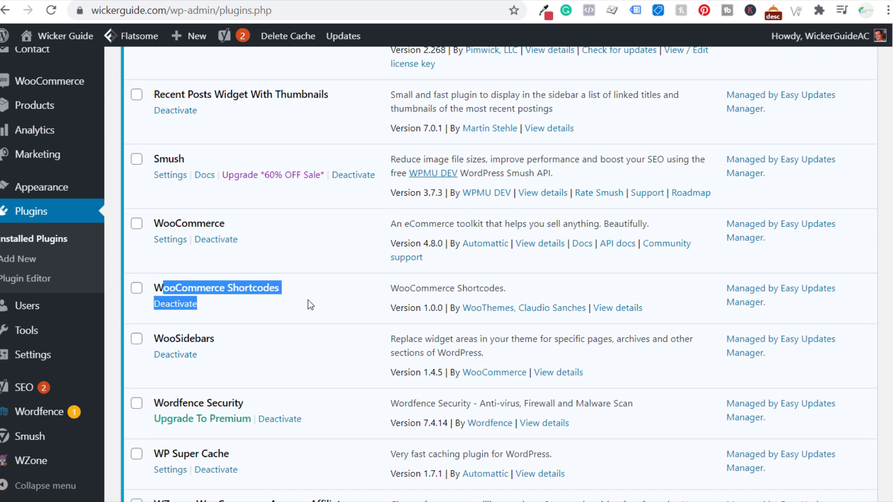
pyautogui.click(445, 286)
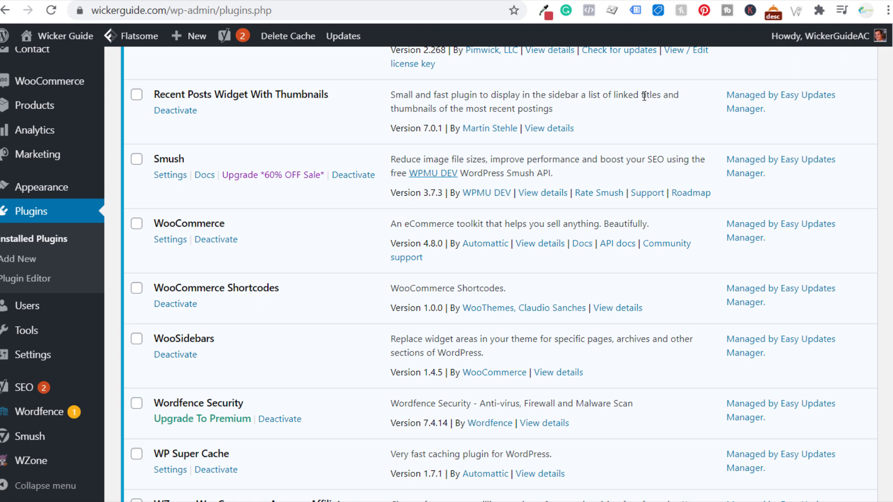
# Step: Switch to the WooCommerce shortcodes documentation page and highlight its title, Shortcodes included with WooCommerce
pyautogui.click(720, 0)
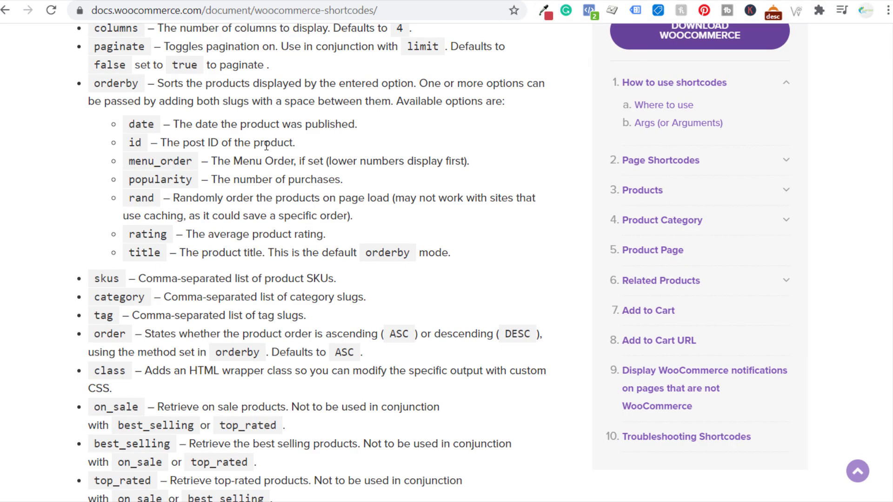
pyautogui.scroll(3, 271, 142)
pyautogui.scroll(15, 307, 261)
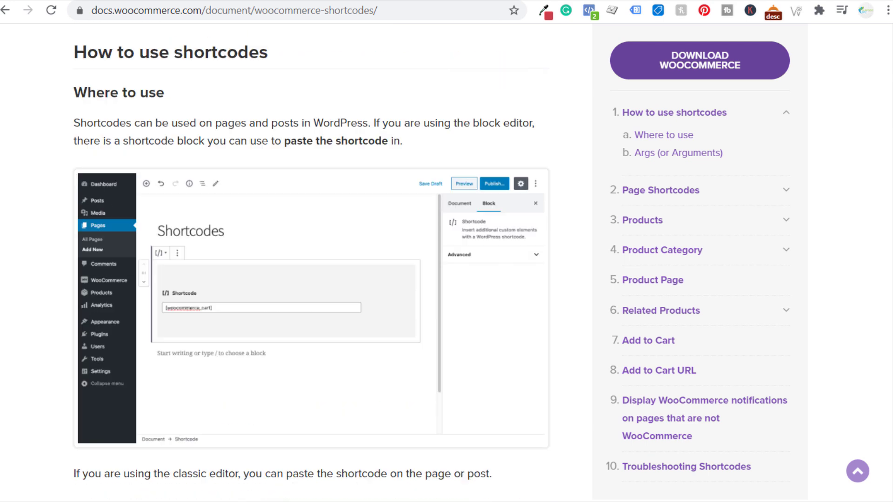
pyautogui.moveTo(34, 261); pyautogui.dragTo(525, 260)
pyautogui.click(549, 270)
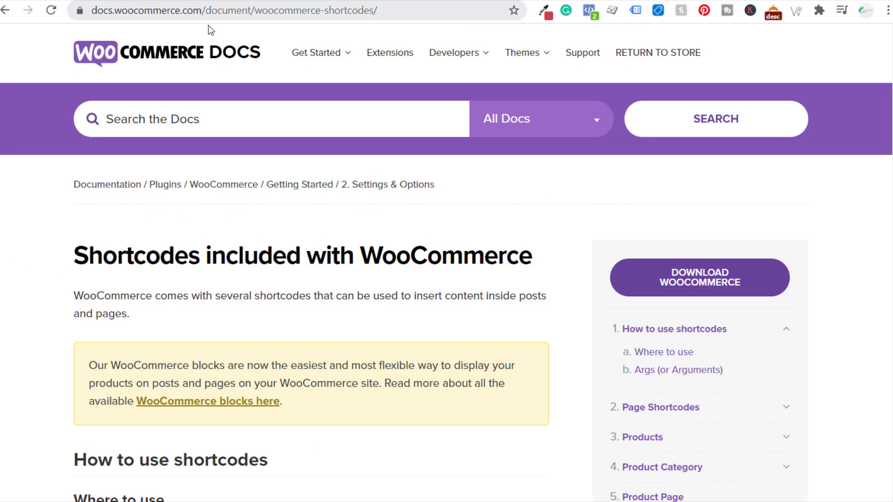
# Step: Highlight the How to use shortcodes heading in the WooCommerce documentation
pyautogui.scroll(-3, 20, 269)
pyautogui.scroll(-3, 16, 225)
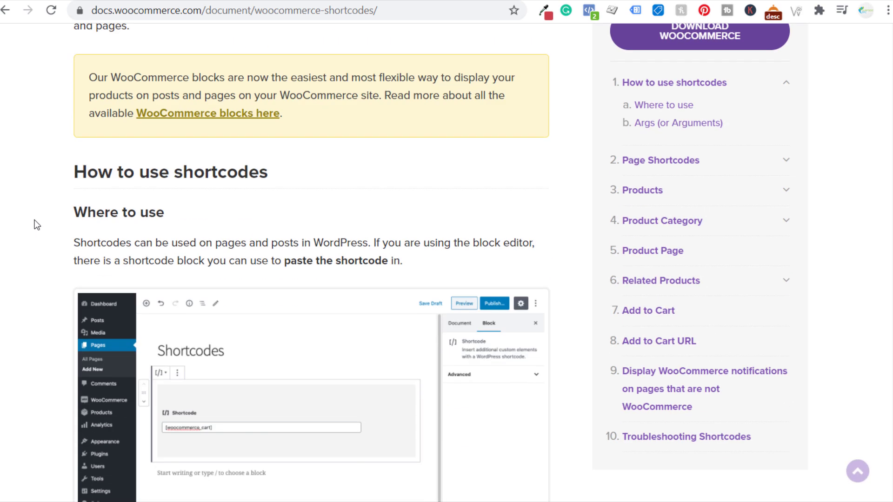
pyautogui.moveTo(87, 172); pyautogui.dragTo(326, 169)
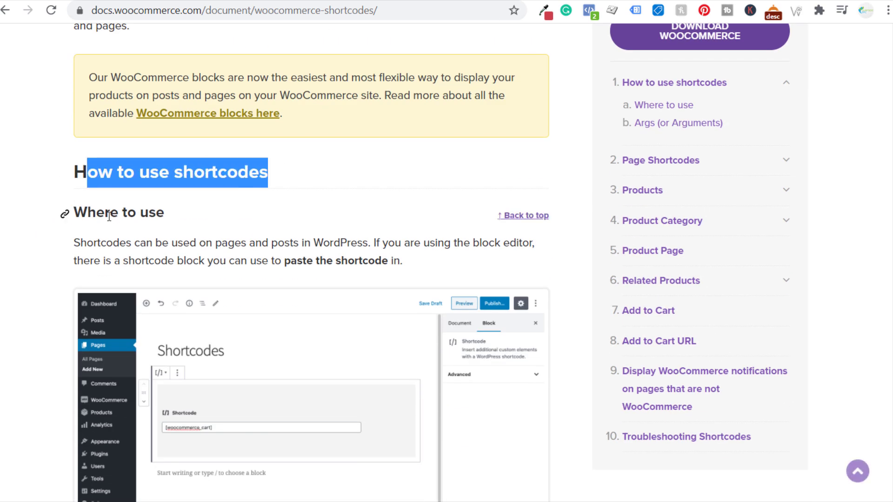
# Step: Review the Page Shortcodes section, highlighting [woocommerce_order_tracking] and its description, and look through the sections below it
pyautogui.scroll(-6, 51, 275)
pyautogui.scroll(-9, 40, 287)
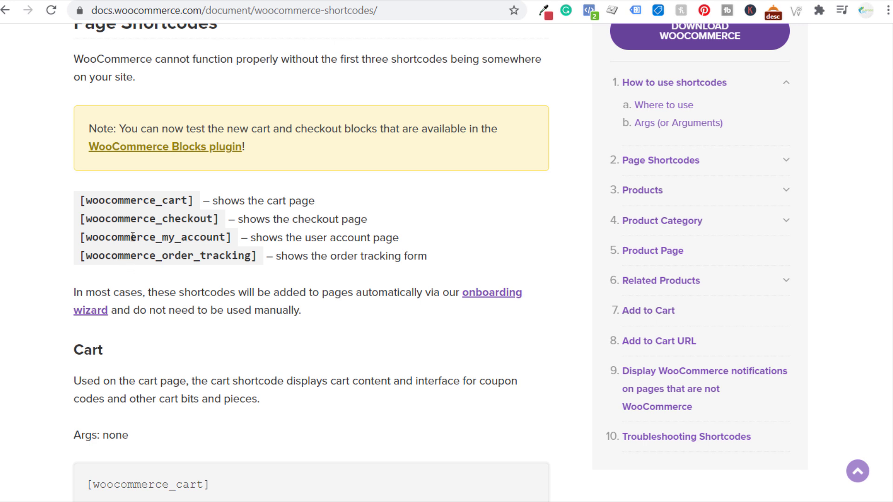
pyautogui.moveTo(80, 258); pyautogui.dragTo(263, 255)
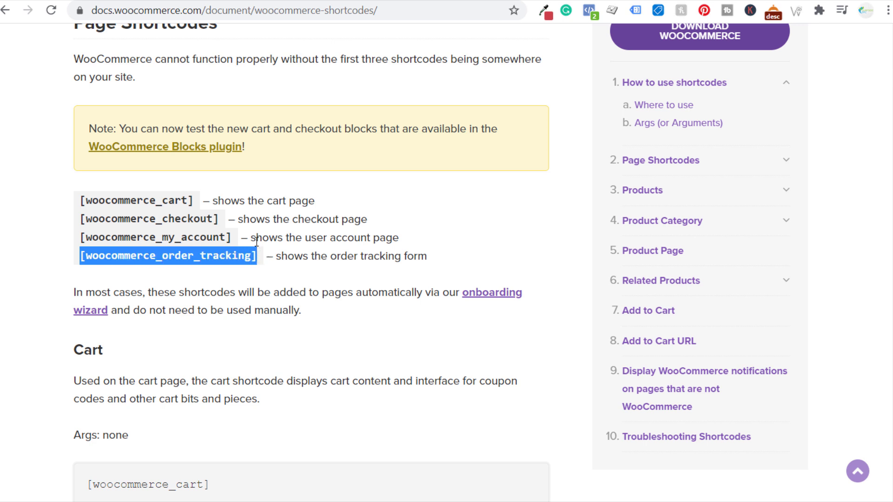
pyautogui.moveTo(274, 255); pyautogui.dragTo(445, 255)
pyautogui.click(465, 251)
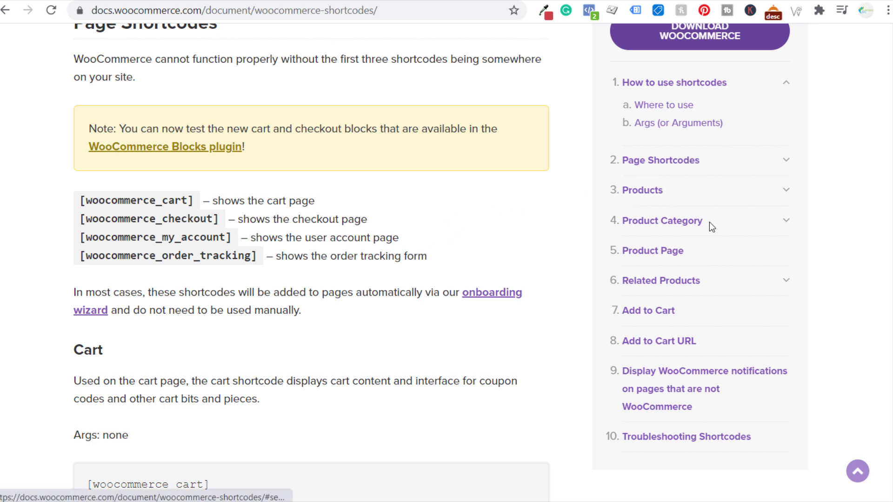
pyautogui.scroll(-5, 133, 237)
pyautogui.scroll(-9, 4, 228)
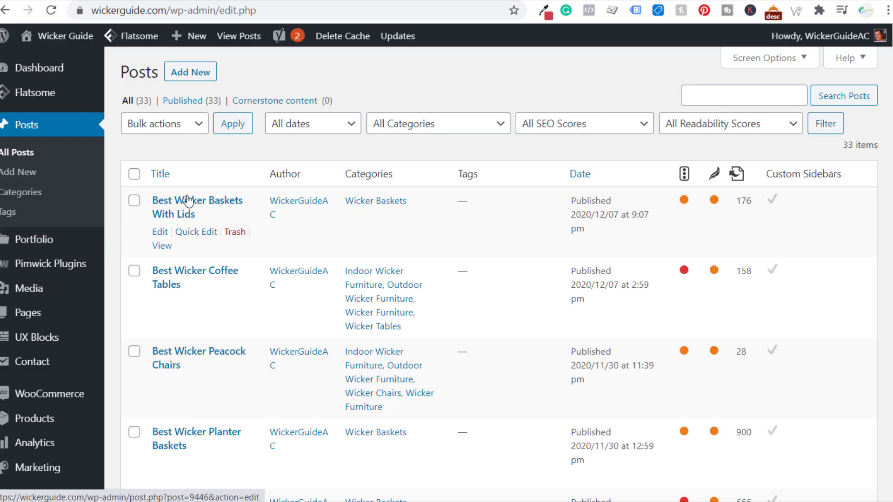
# Step: Open the Best Wicker Baskets With Lids post for editing from the WordPress posts list
pyautogui.rightClick(170, 231)
pyautogui.press('Escape')
pyautogui.press('Return')
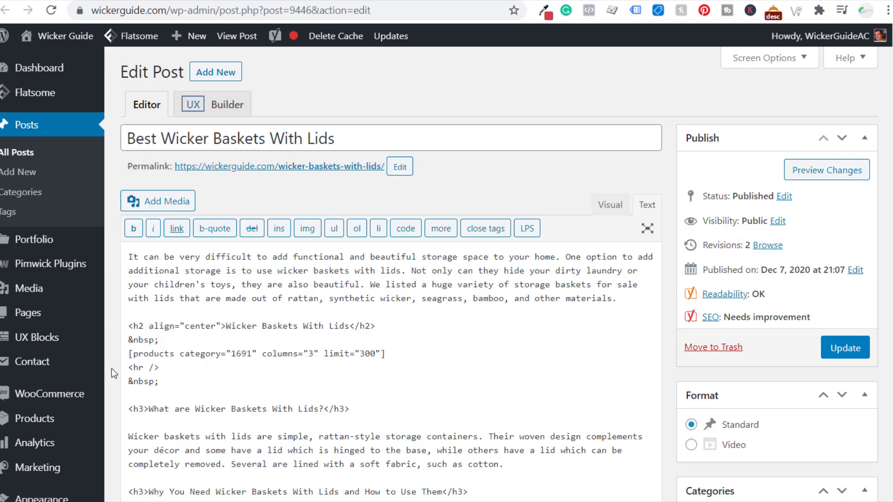
# Step: Highlight the products shortcode in the post's text, including its category, columns and limit attributes
pyautogui.moveTo(129, 354); pyautogui.dragTo(263, 352)
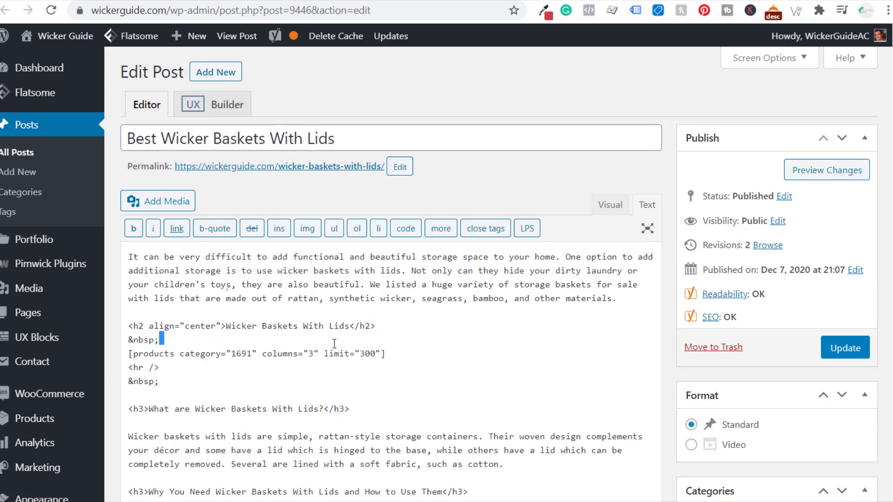
pyautogui.tripleClick(318, 353)
pyautogui.click(221, 364)
pyautogui.moveTo(232, 355); pyautogui.dragTo(380, 354)
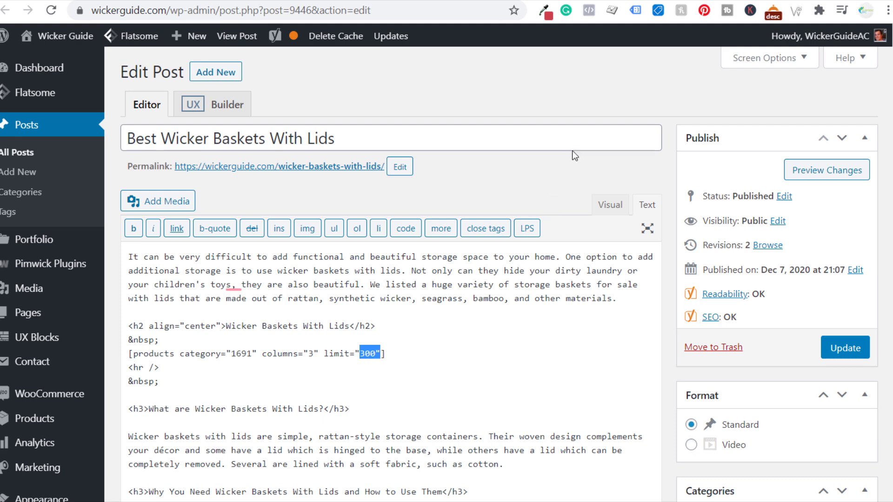
# Step: Switch to the WooCommerce shortcodes documentation and highlight the limit attribute's description under Display Product Attributes
pyautogui.hotkey('ctrl', 'Tab')
pyautogui.scroll(-20, 59, 276)
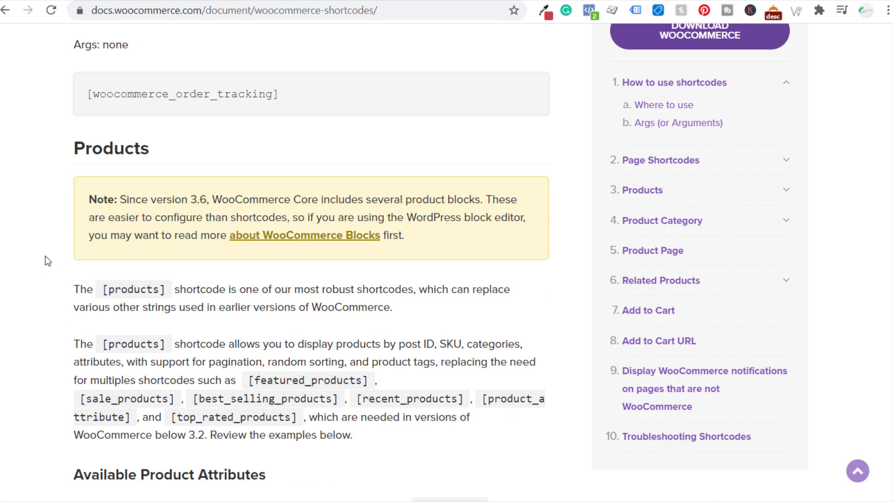
pyautogui.moveTo(90, 113); pyautogui.dragTo(308, 135)
pyautogui.click(275, 108)
pyautogui.click(322, 163)
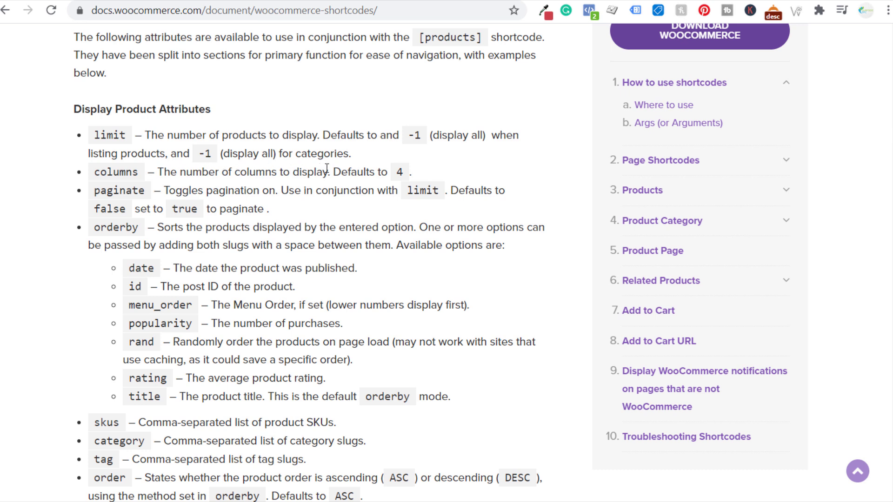
# Step: Examine the orderby options in the product attributes list, then highlight the category and tag attribute descriptions
pyautogui.scroll(-1, 131, 155)
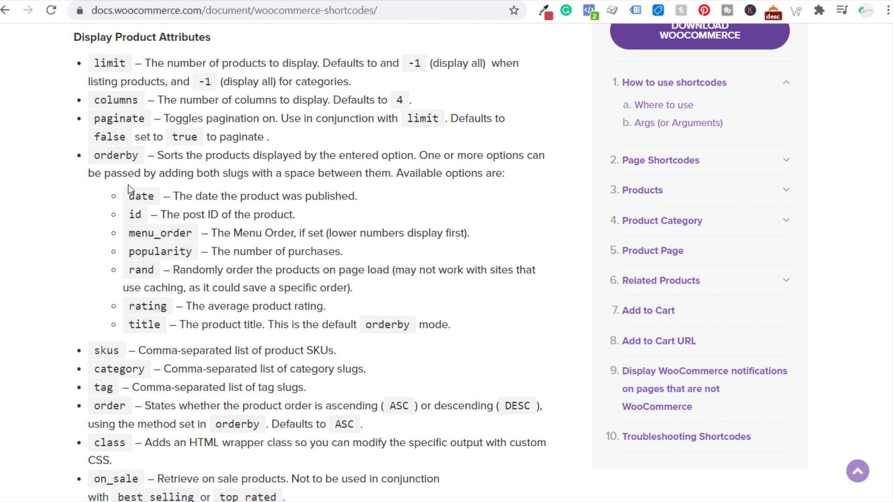
pyautogui.moveTo(198, 196); pyautogui.dragTo(345, 194)
pyautogui.click(170, 186)
pyautogui.scroll(-1, 261, 249)
pyautogui.moveTo(96, 298); pyautogui.dragTo(330, 298)
pyautogui.click(353, 297)
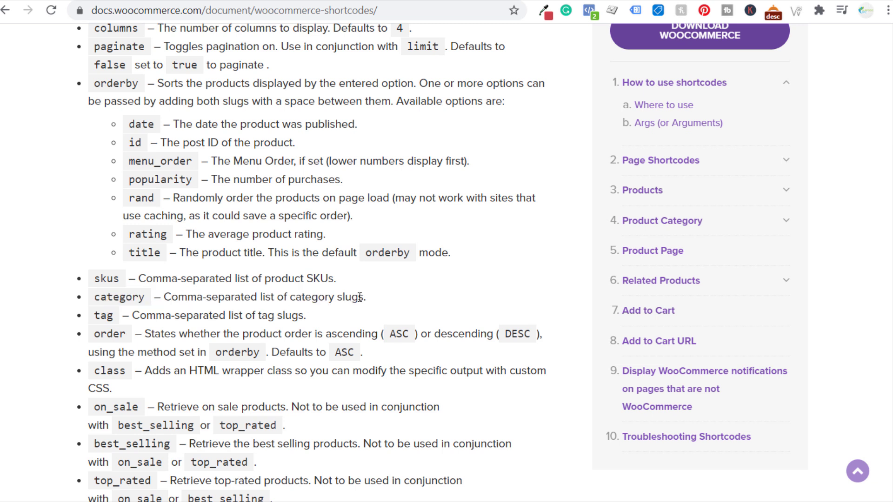
pyautogui.moveTo(146, 317); pyautogui.dragTo(257, 316)
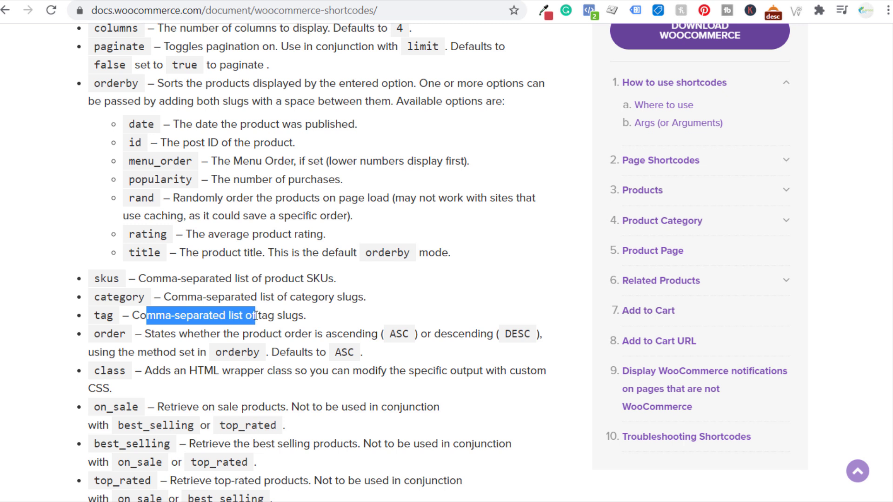
pyautogui.click(443, 264)
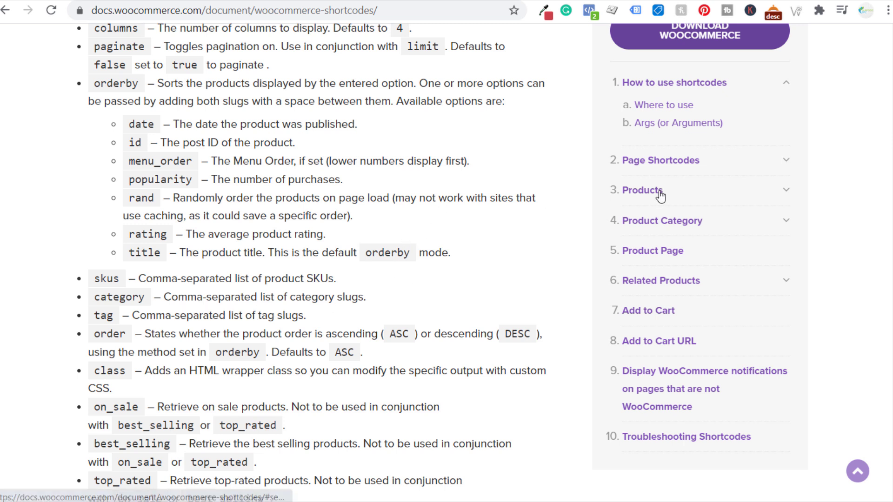
# Step: Locate the category value in the post's products shortcode, and look through the WooCommerce Product Categories list
pyautogui.click(633, 2)
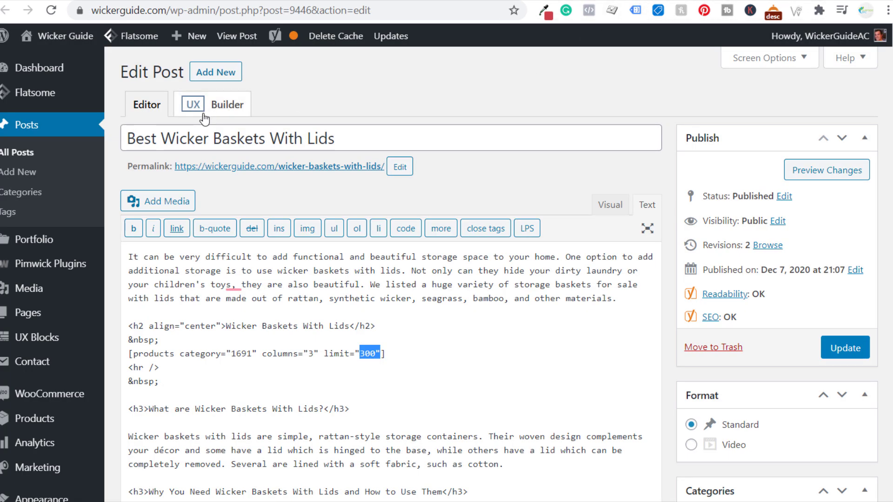
pyautogui.click(239, 353)
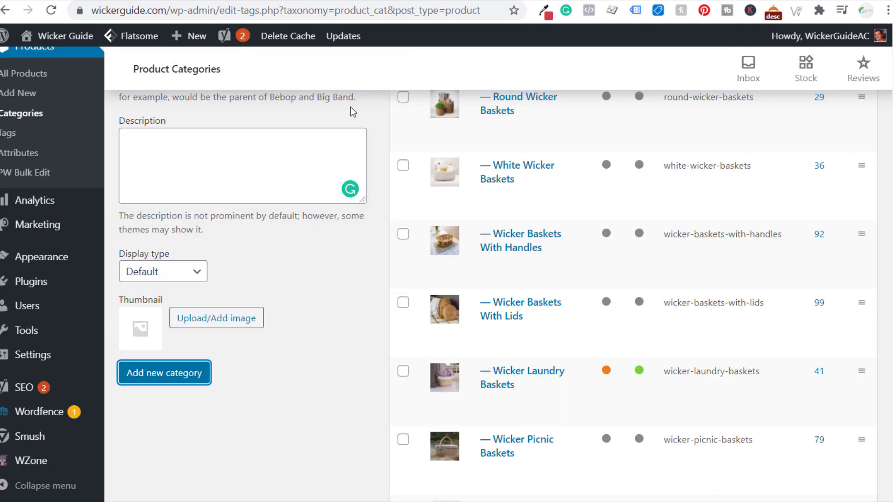
pyautogui.scroll(5, 367, 175)
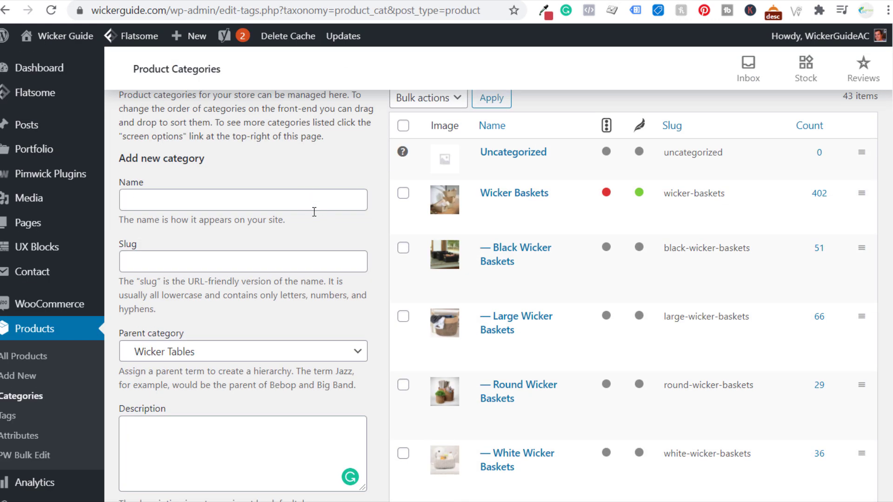
pyautogui.scroll(-5, 321, 202)
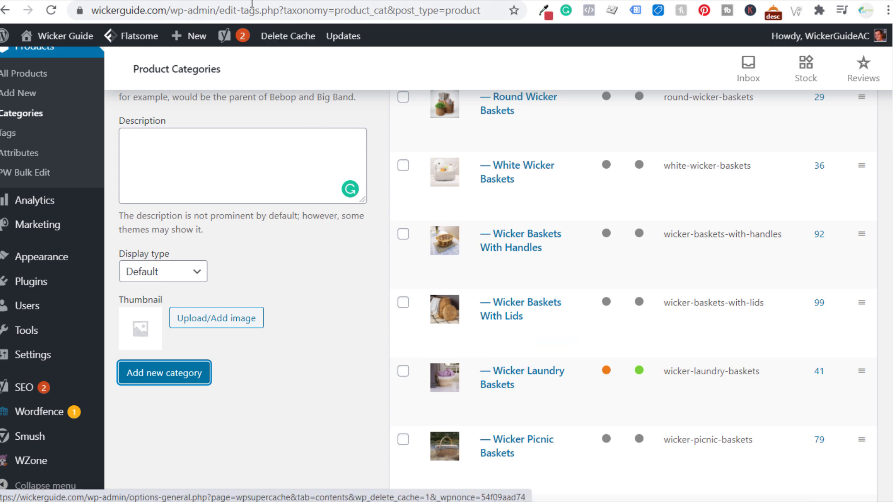
pyautogui.click(252, 1)
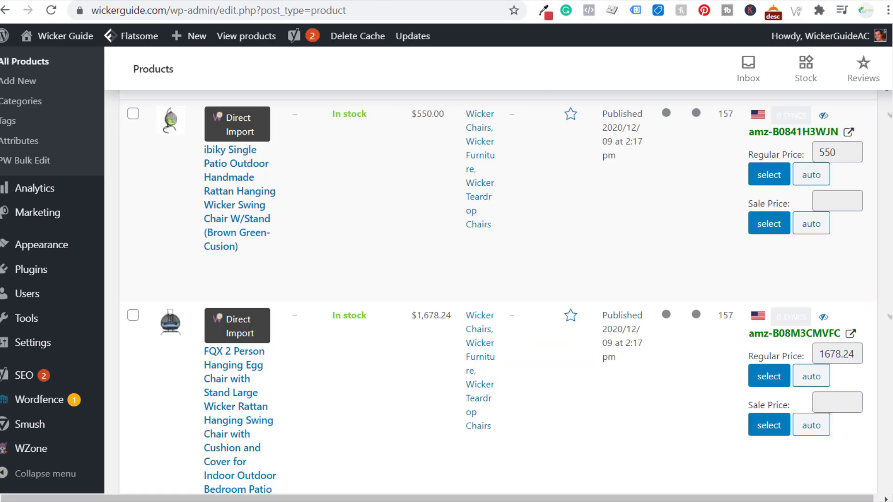
# Step: Return to the Best Wicker Baskets With Lids post and highlight the shortcode's category value "1691" and the h2 heading text
pyautogui.click(604, 1)
pyautogui.click(241, 353)
pyautogui.moveTo(226, 354); pyautogui.dragTo(257, 354)
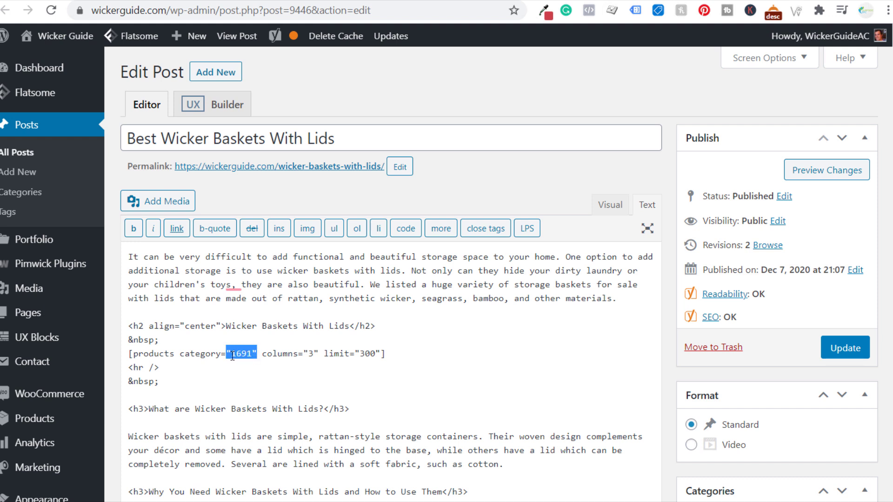
pyautogui.moveTo(227, 325); pyautogui.dragTo(325, 325)
pyautogui.click(361, 325)
# Step: Open the Best Wicker Baskets With Lids post from its permalink and review the three-column product grid and introduction
pyautogui.click(275, 170)
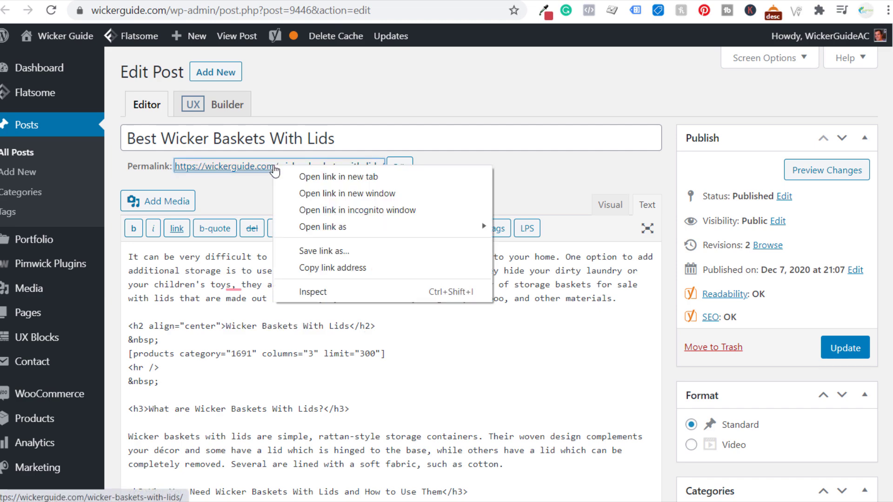
pyautogui.scroll(-5, 46, 287)
pyautogui.scroll(-9, 592, 285)
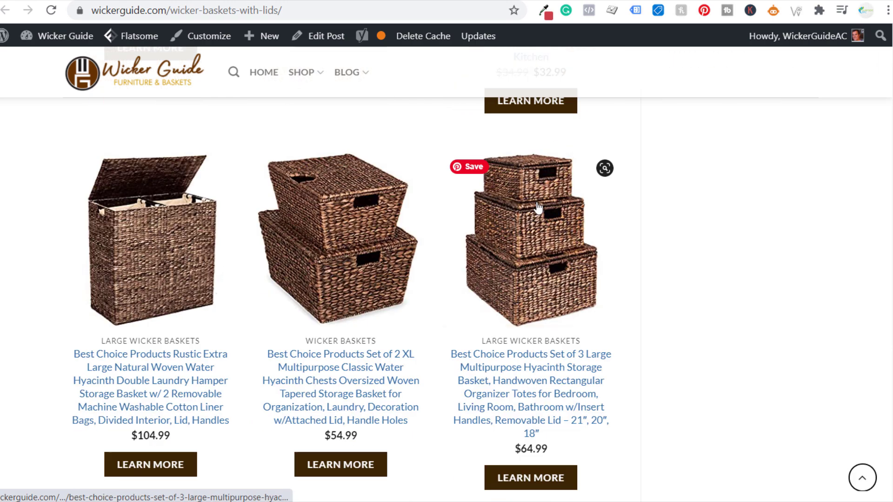
pyautogui.scroll(-5, 130, 232)
pyautogui.scroll(-5, 552, 188)
pyautogui.scroll(-20, 833, 312)
pyautogui.scroll(7, 537, 224)
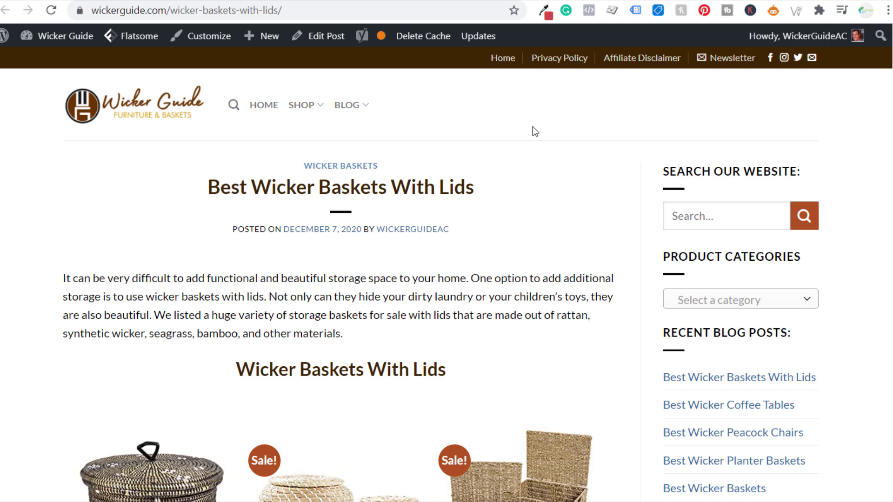
pyautogui.scroll(-3, 41, 261)
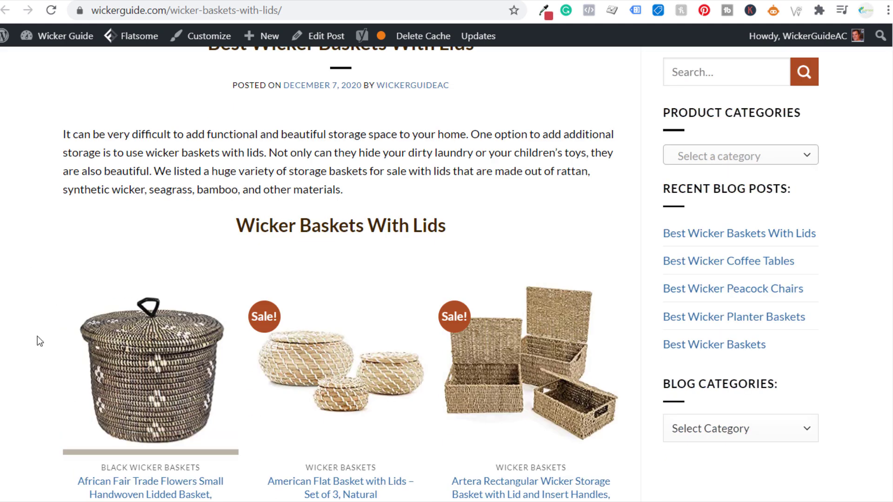
pyautogui.scroll(-3, 36, 339)
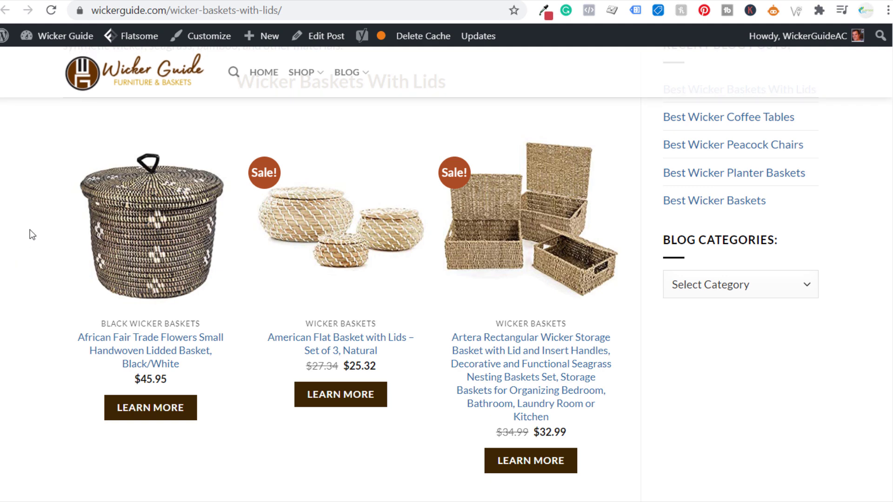
pyautogui.scroll(5, 23, 239)
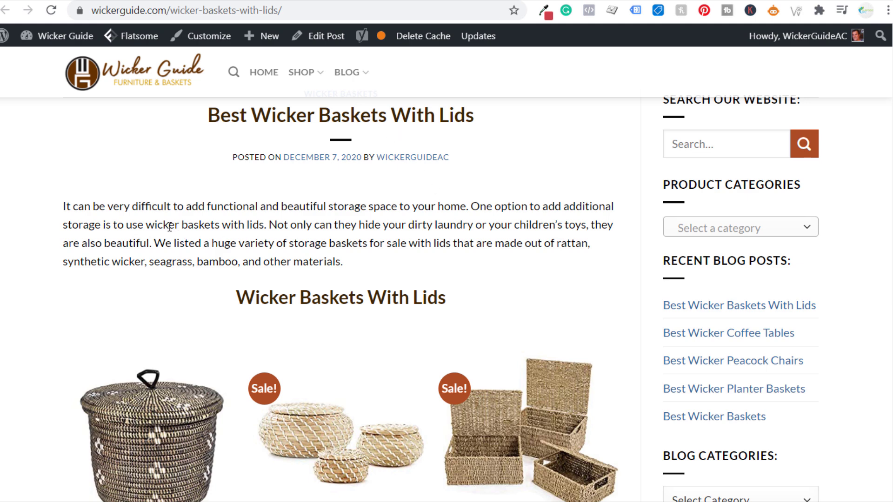
# Step: Open the PW WooCommerce Bulk Edit plugin's website, review its features and prices, and highlight the 5 Sites plan
pyautogui.click(727, 1)
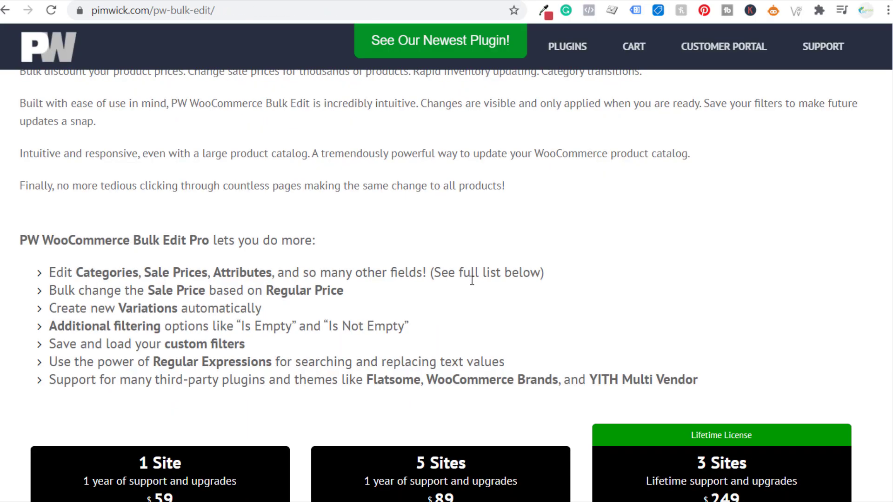
pyautogui.scroll(-5, 205, 325)
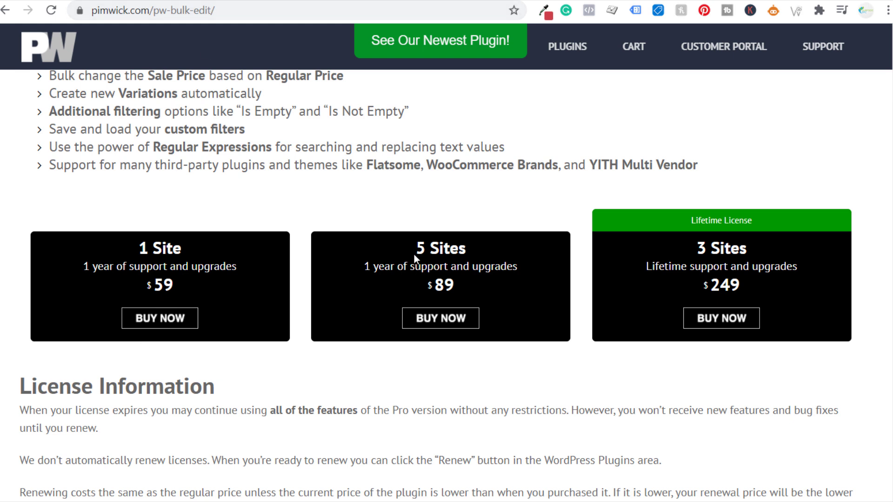
pyautogui.moveTo(418, 248); pyautogui.dragTo(470, 250)
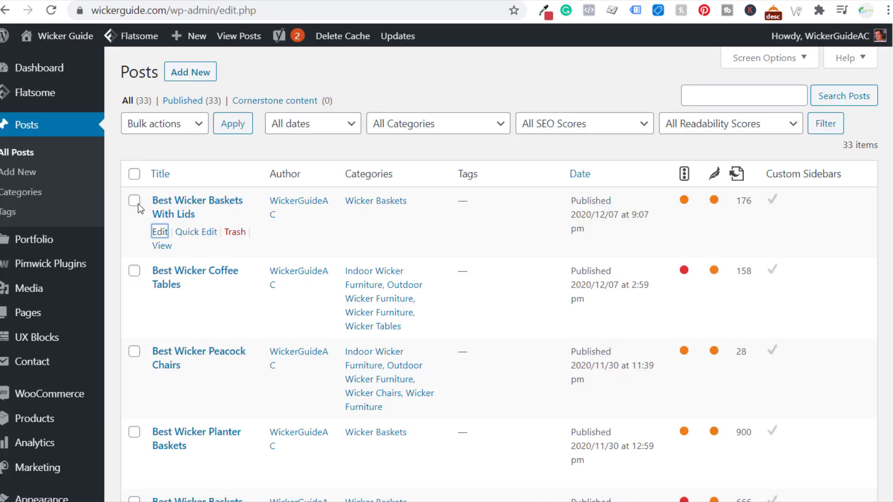
# Step: Open PW Bulk Edit in the WordPress admin, and look through the Product Categories list
pyautogui.moveTo(19, 266)
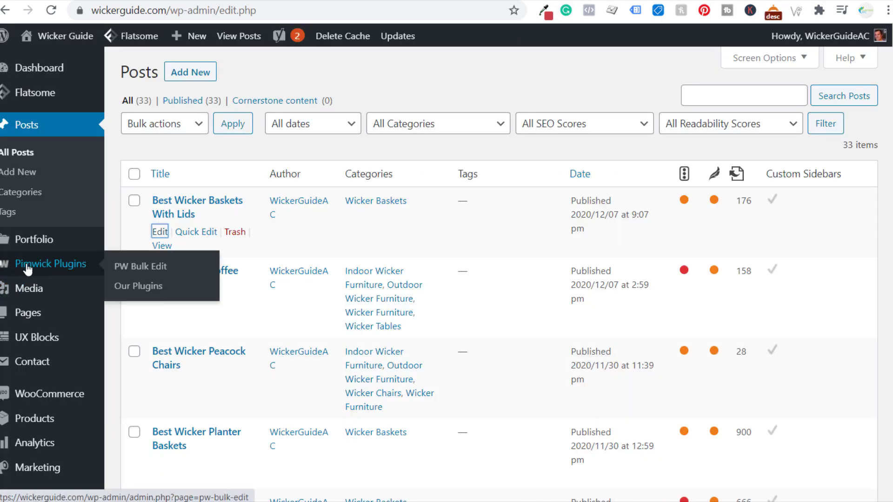
pyautogui.click(132, 267)
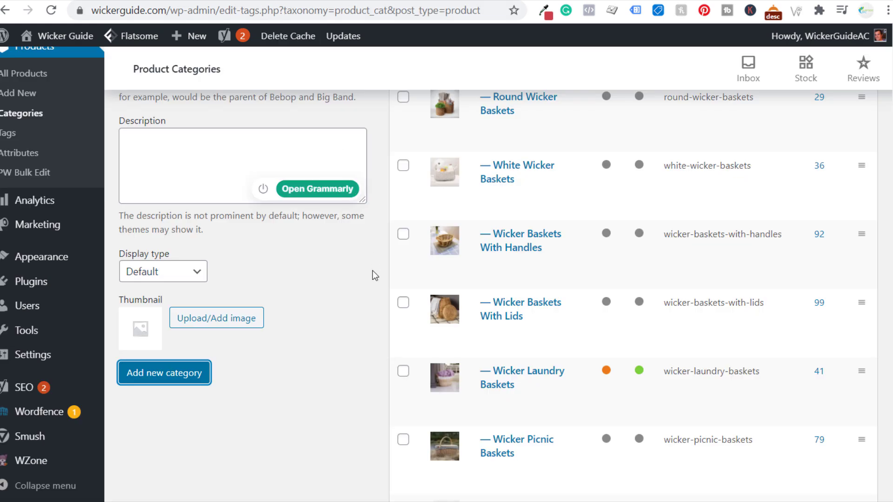
pyautogui.scroll(-10, 373, 273)
pyautogui.scroll(-20, 367, 292)
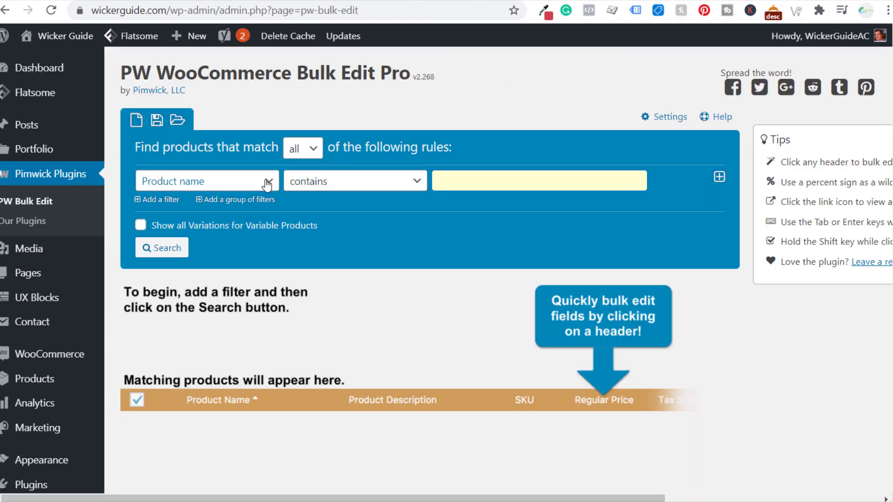
# Step: Filter for product names containing "folding" and add a second filter rule on Category
pyautogui.write('folding')
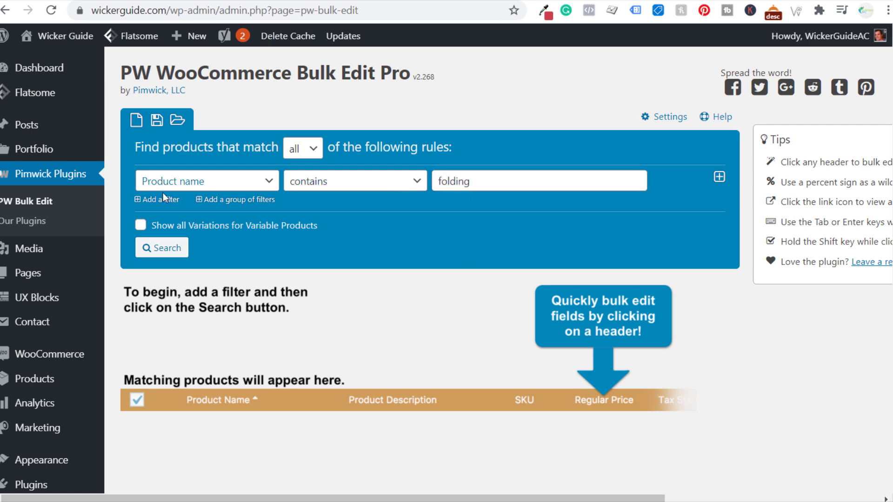
pyautogui.click(159, 199)
pyautogui.click(169, 231)
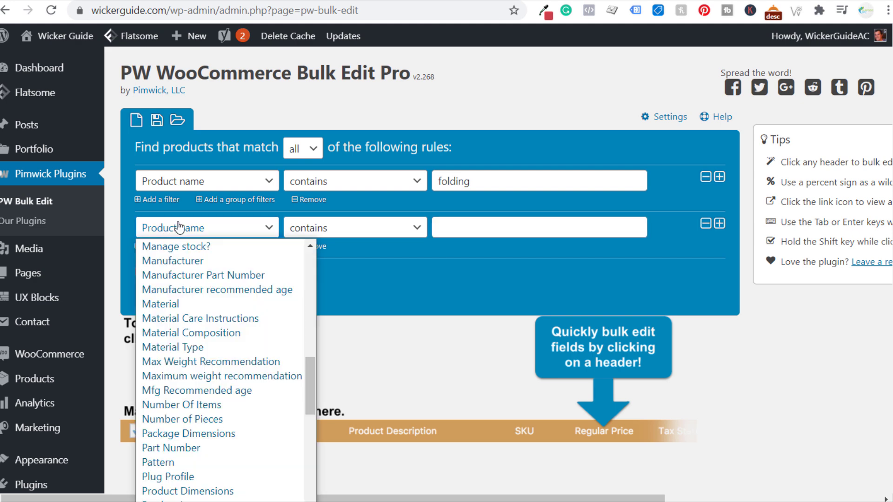
pyautogui.scroll(-5, 226, 404)
pyautogui.scroll(4, 218, 390)
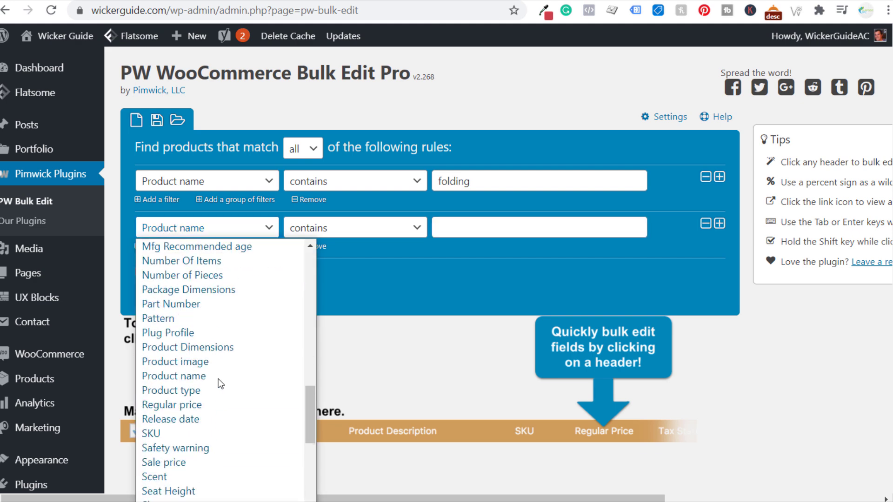
pyautogui.scroll(15, 219, 344)
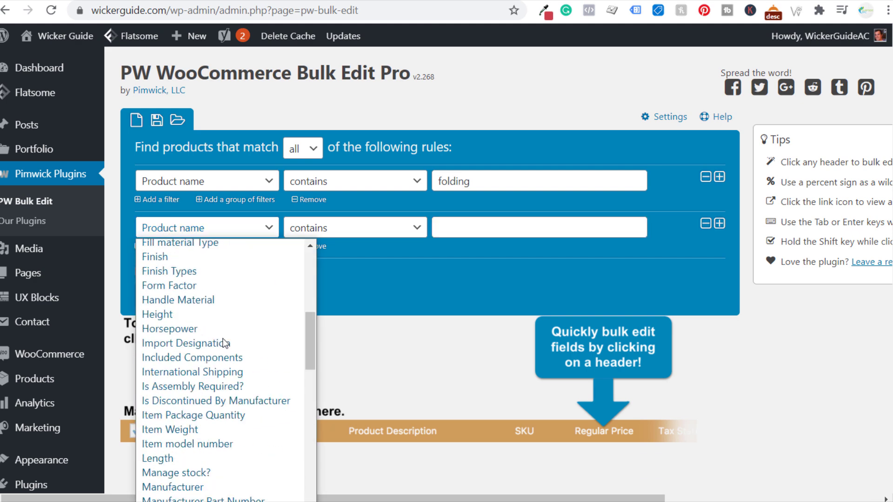
pyautogui.click(207, 409)
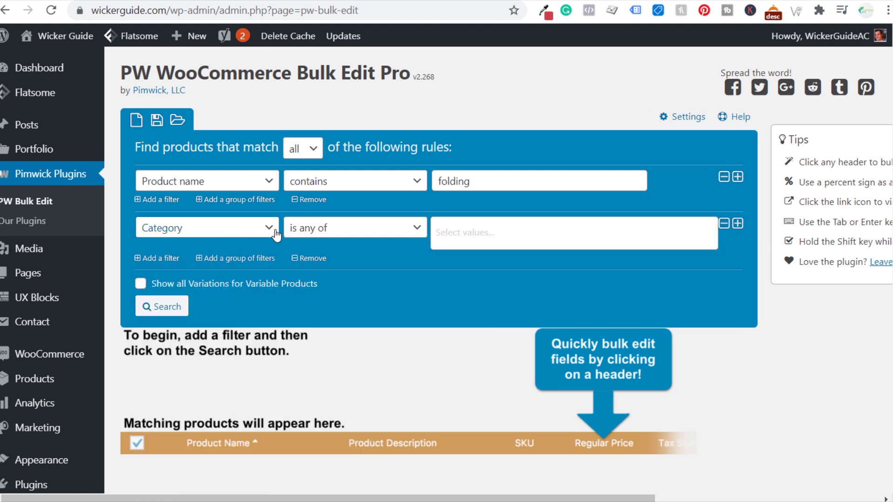
# Step: Set the category rule to Wicker Furniture → Wicker Tables, run the product search, and look across the result columns
pyautogui.doubleClick(530, 187)
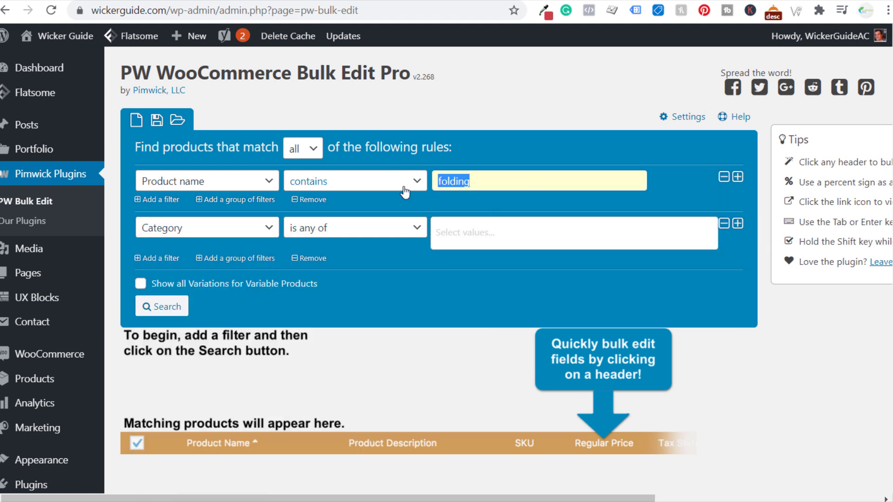
pyautogui.click(505, 231)
pyautogui.write('tables')
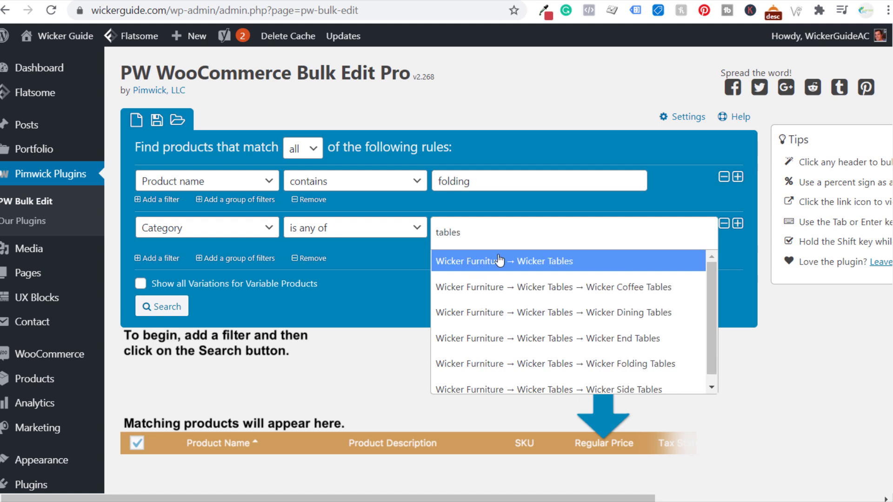
pyautogui.click(499, 261)
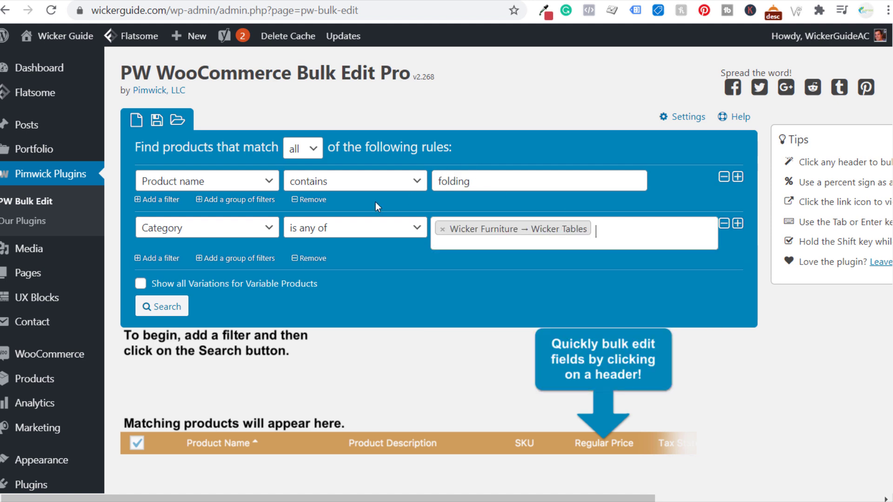
pyautogui.click(163, 309)
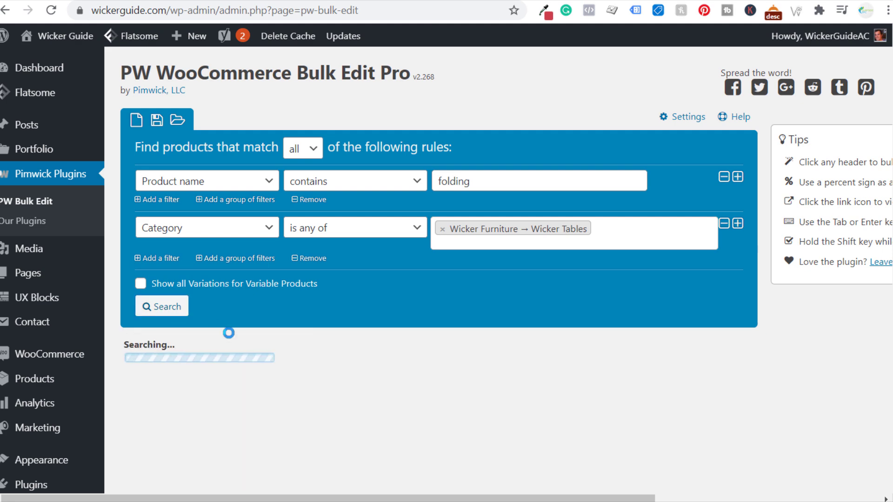
pyautogui.scroll(-3, 400, 270)
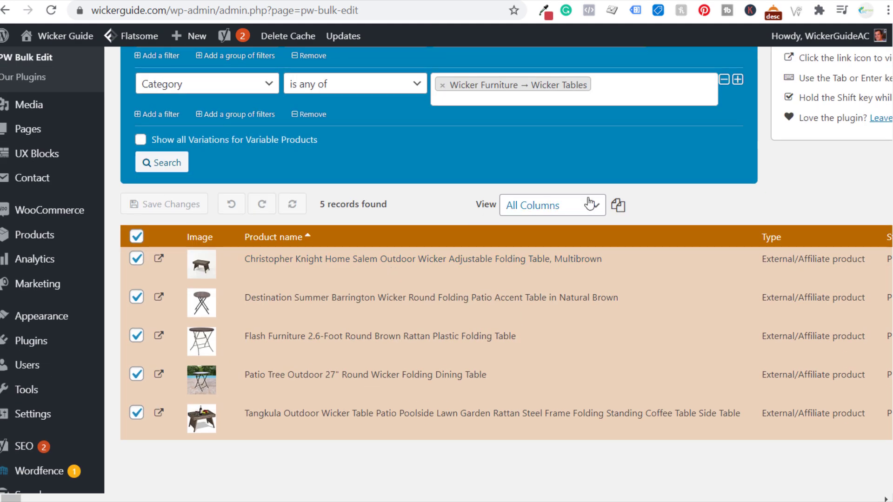
pyautogui.hscroll(4, 676, 195)
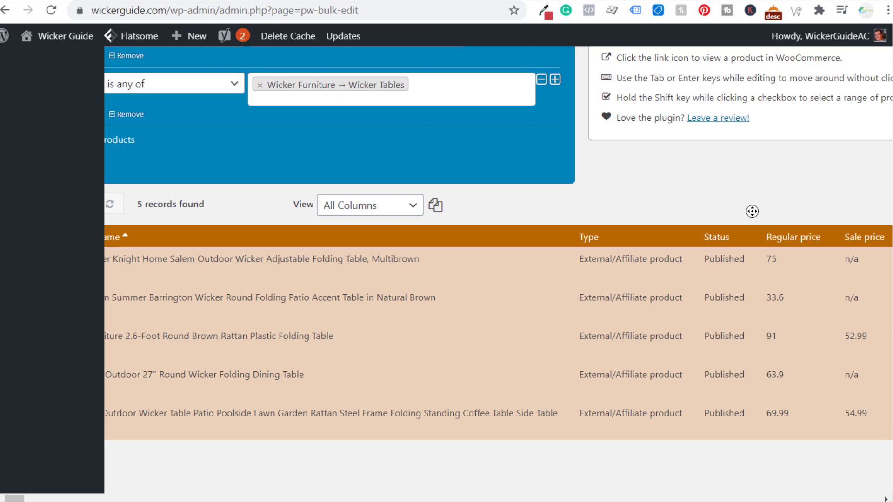
# Step: Start a bulk edit of the Categories column for all the checked folding table products
pyautogui.hscroll(-4, 754, 210)
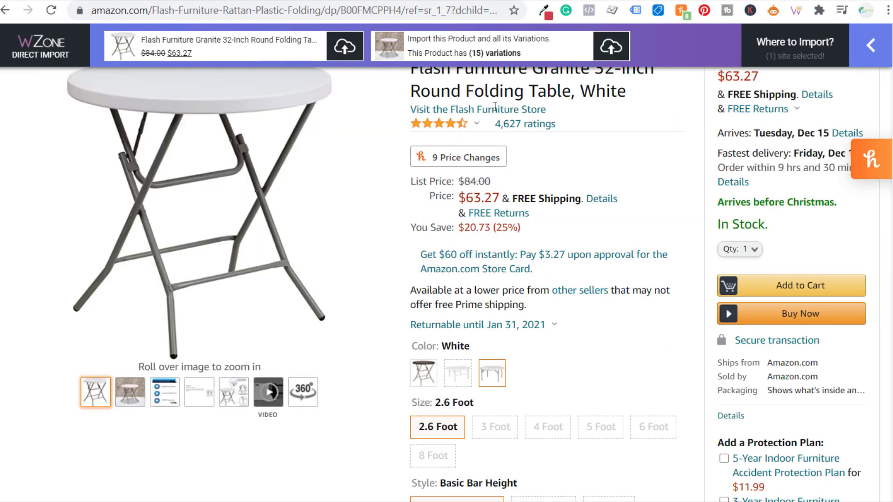
pyautogui.scroll(4, 463, 228)
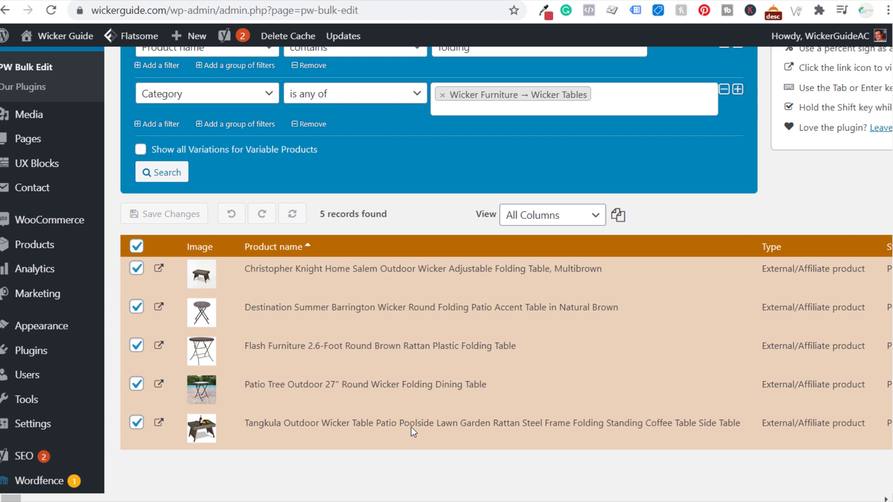
pyautogui.hscroll(5, 688, 219)
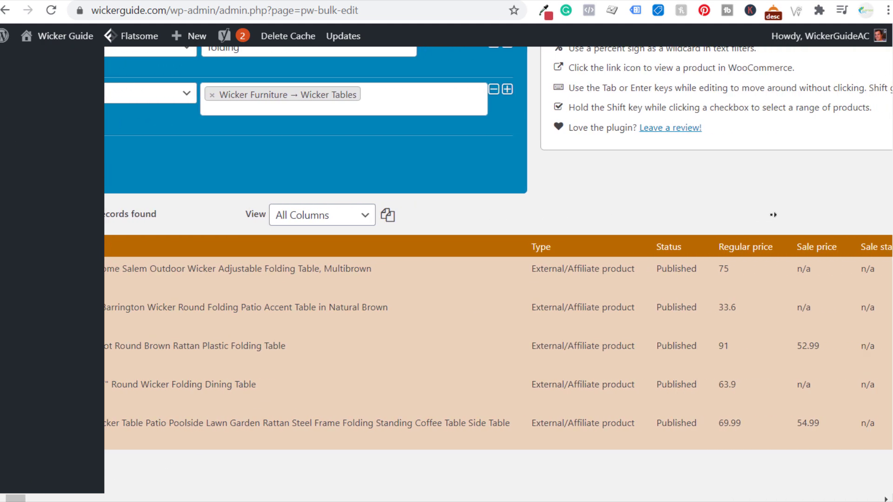
pyautogui.hscroll(10, 773, 215)
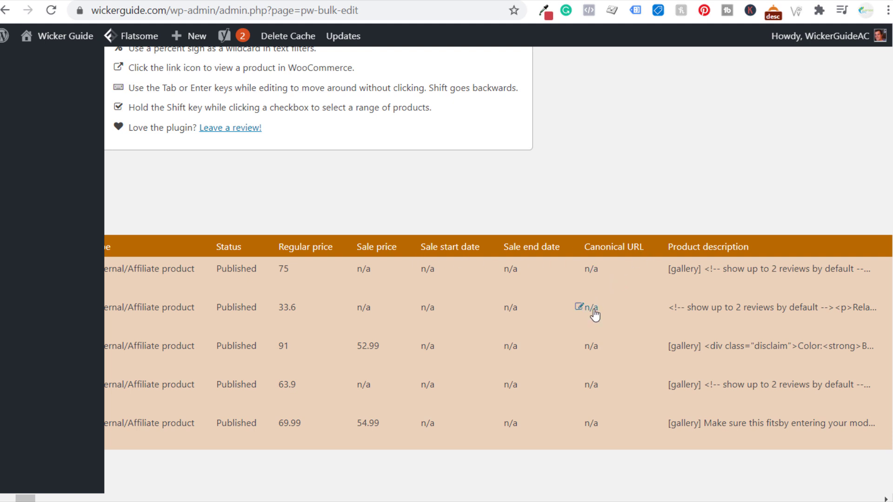
pyautogui.hscroll(4, 697, 209)
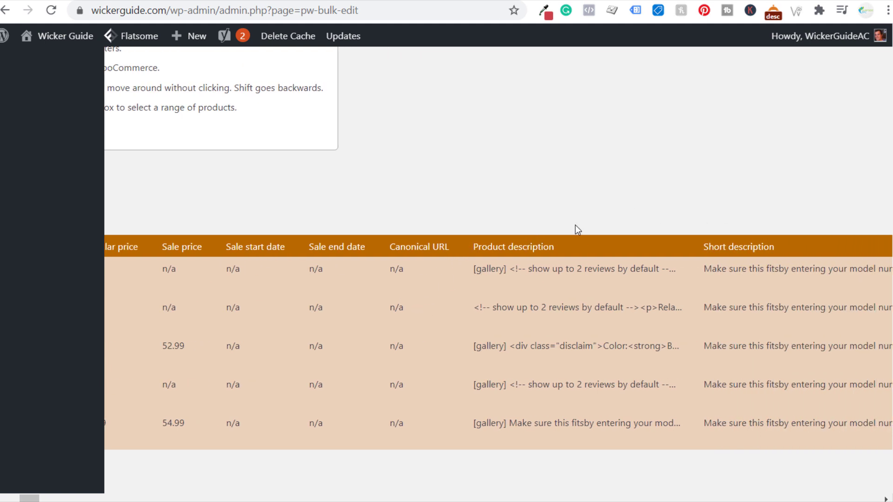
pyautogui.hscroll(10, 744, 211)
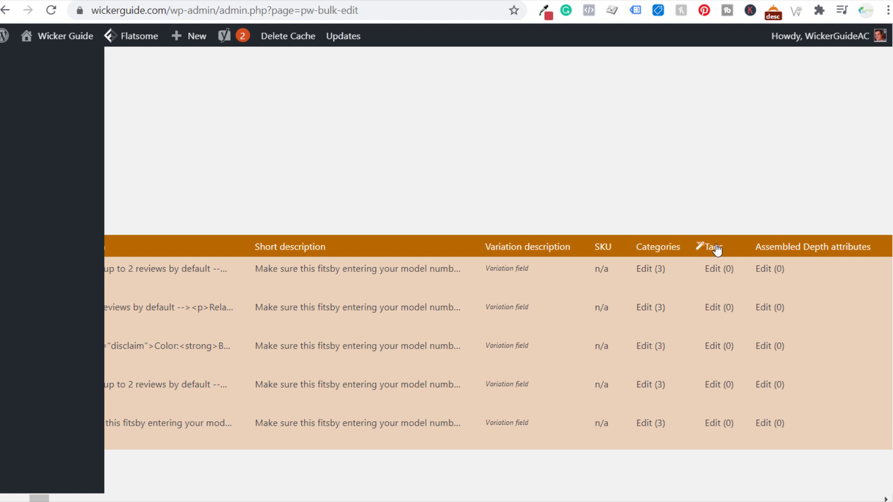
pyautogui.click(639, 248)
pyautogui.click(677, 260)
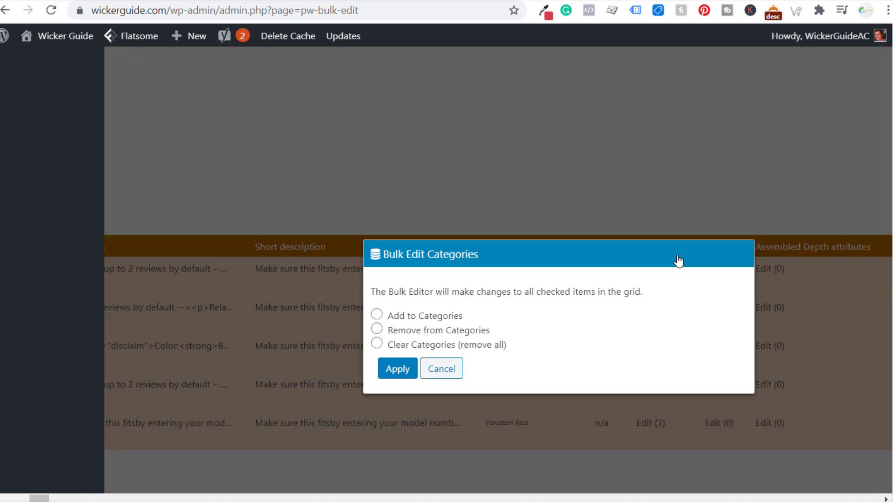
# Step: Add the checked products to Wicker Furniture → Wicker Tables → Wicker Folding Tables and save the product changes
pyautogui.click(392, 320)
pyautogui.click(594, 327)
pyautogui.write('folding')
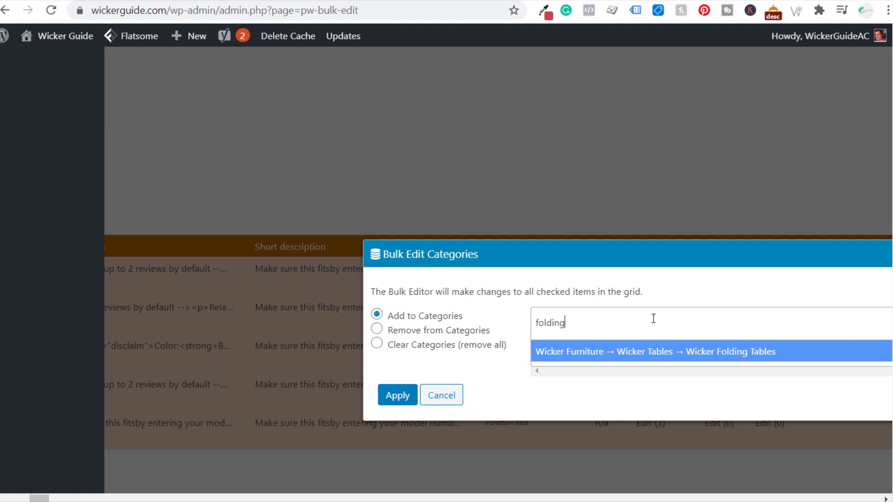
pyautogui.click(647, 358)
pyautogui.click(397, 399)
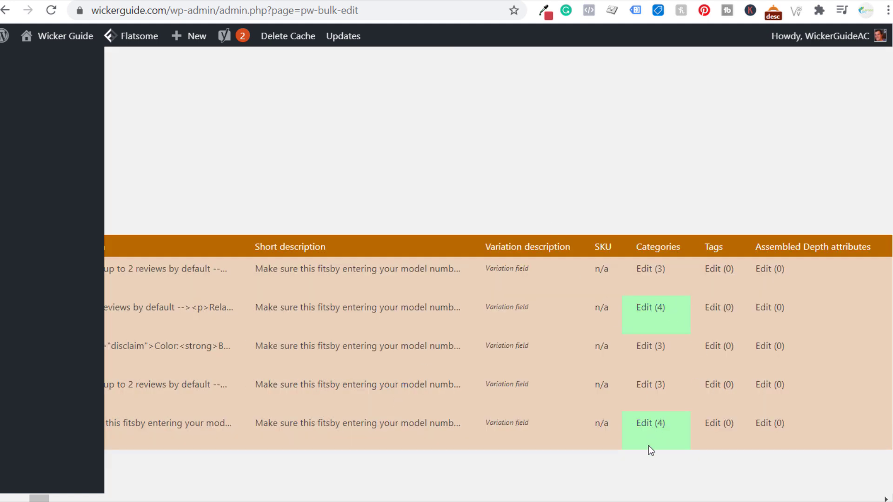
pyautogui.hscroll(-20, 694, 201)
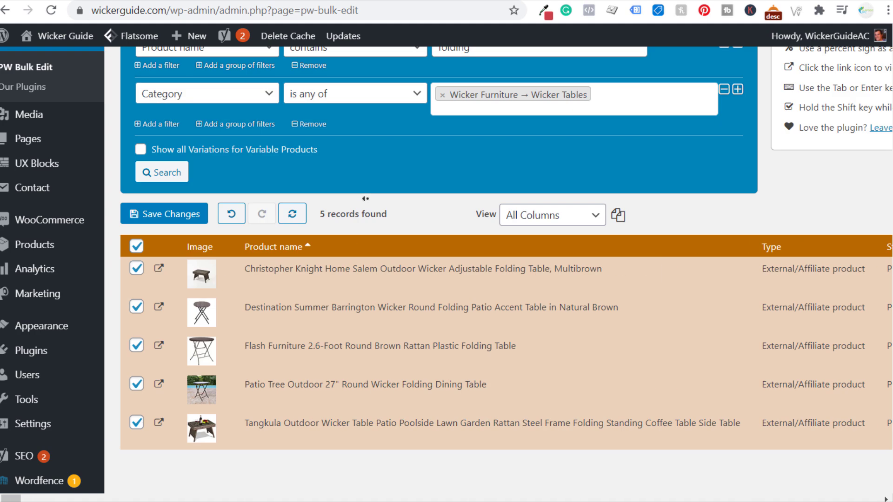
pyautogui.click(167, 217)
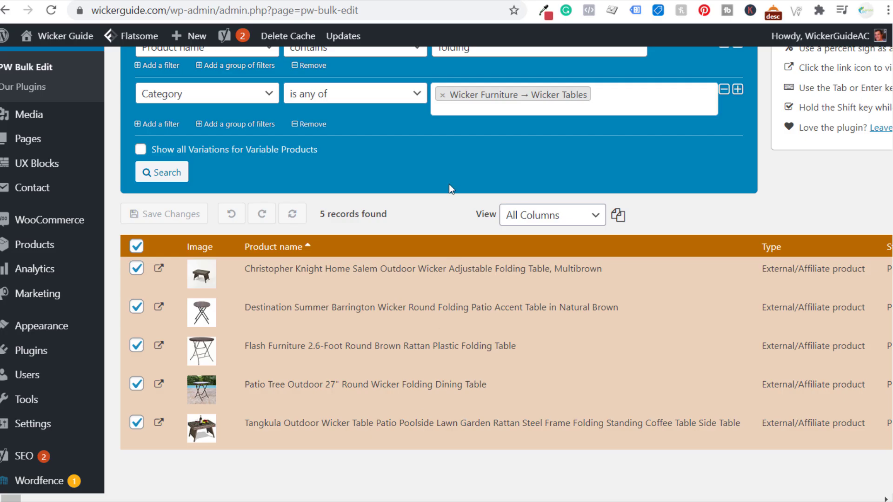
# Step: Open the WZone dashboard in the WordPress admin and look through its module shortcuts
pyautogui.scroll(-2, 481, 103)
pyautogui.moveTo(37, 449)
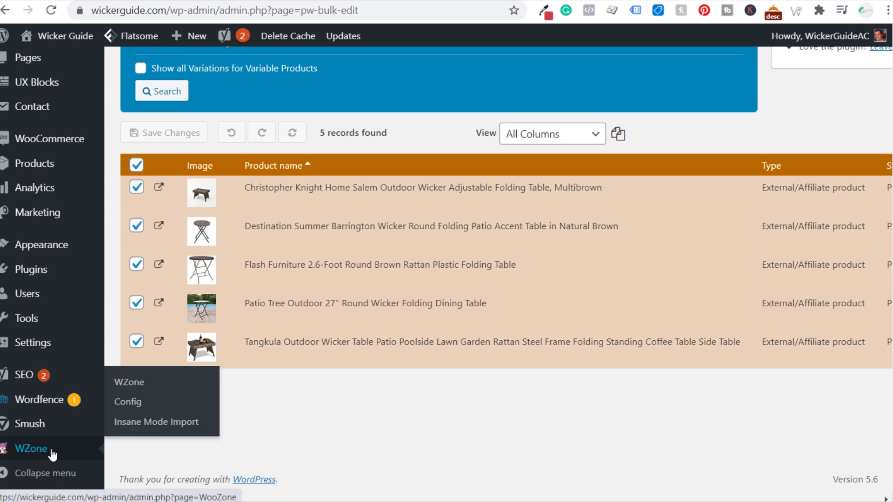
pyautogui.click(127, 389)
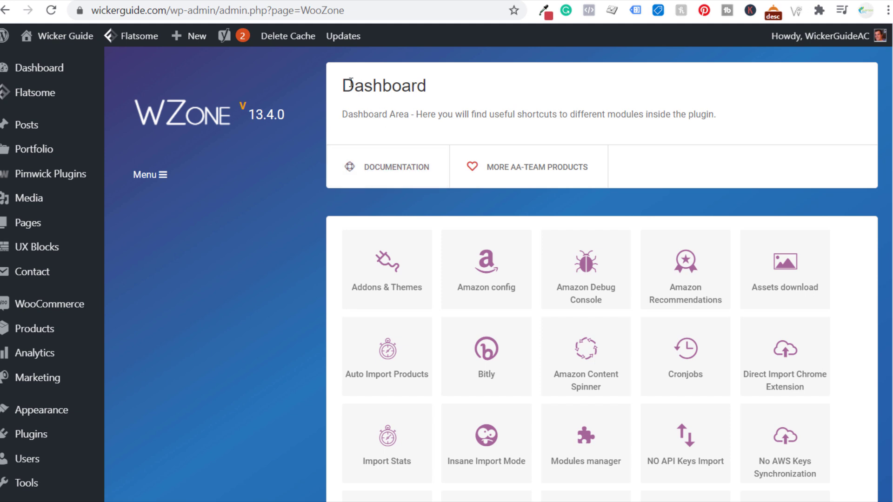
pyautogui.moveTo(351, 83); pyautogui.dragTo(496, 84)
pyautogui.click(503, 86)
pyautogui.scroll(-2, 311, 237)
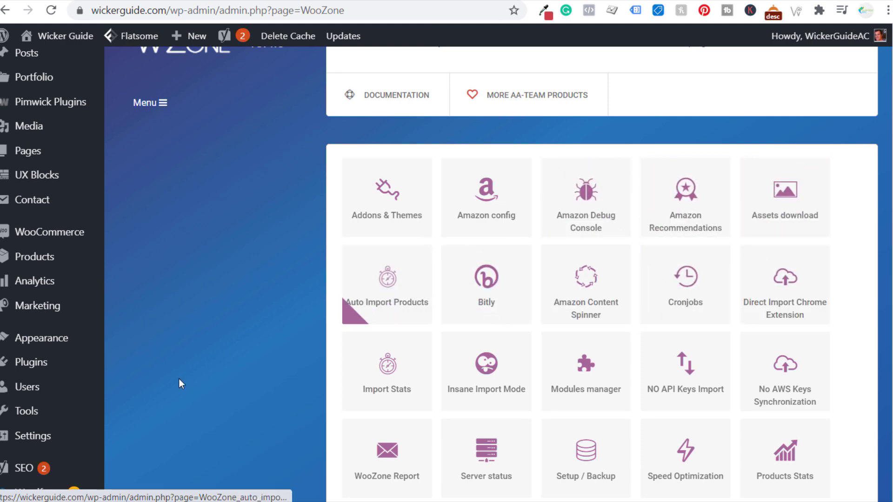
pyautogui.scroll(-2, 188, 363)
pyautogui.scroll(-2, 233, 266)
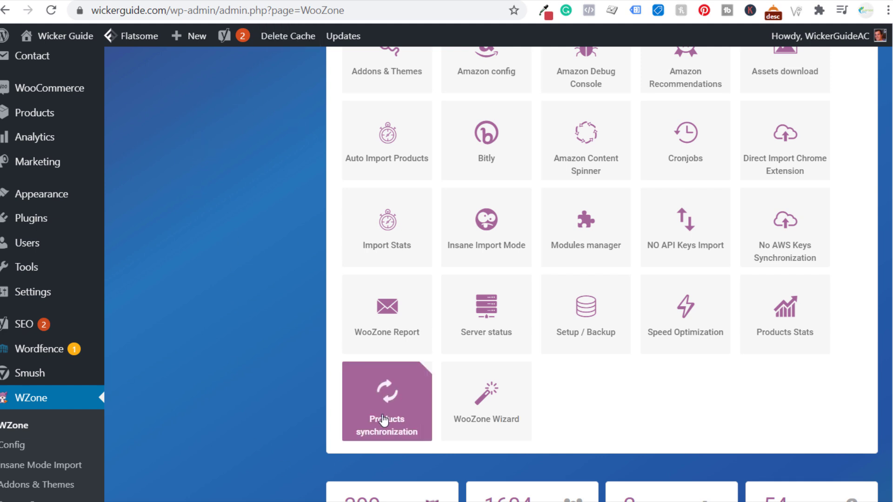
# Step: Open WZone's Products synchronization module and review the synchronisation cronjob stats
pyautogui.click(396, 396)
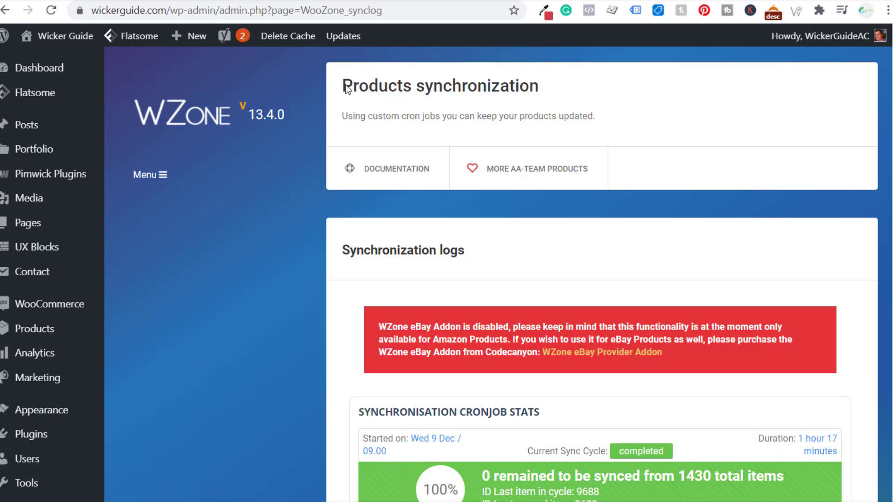
pyautogui.moveTo(521, 85); pyautogui.dragTo(342, 87)
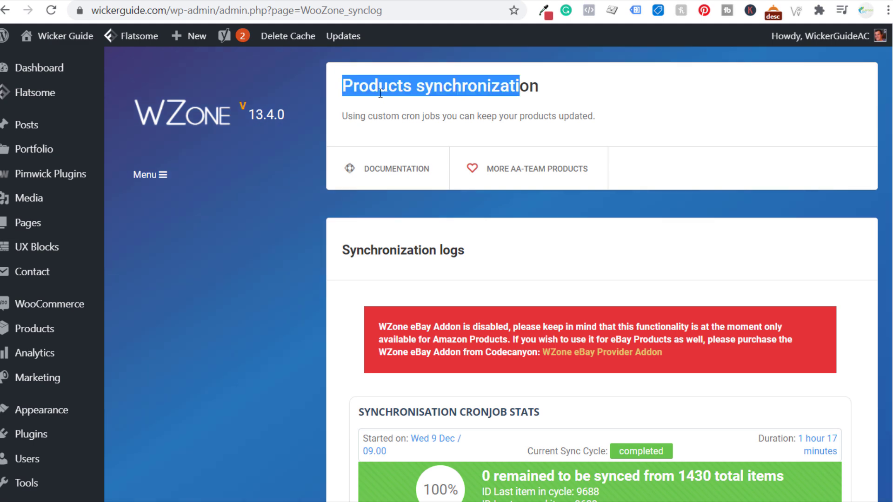
pyautogui.click(409, 118)
pyautogui.scroll(-6, 306, 240)
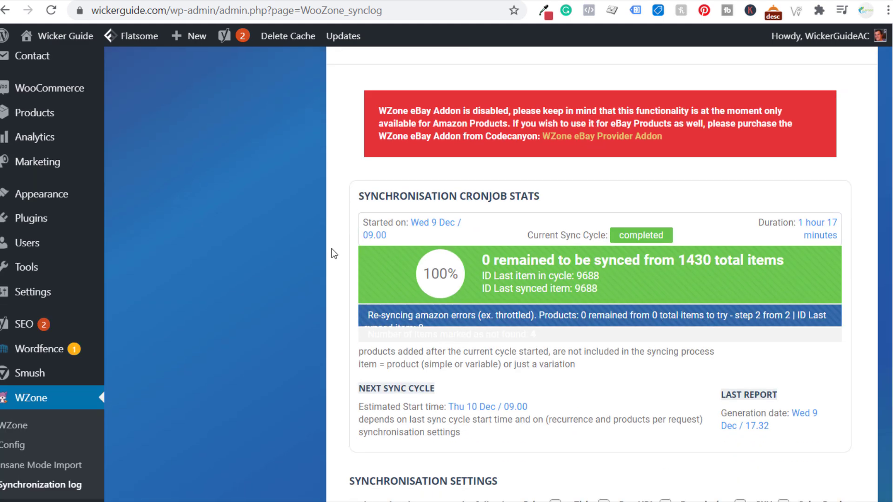
# Step: Enable Price as a field each product has to sync and save the synchronisation settings
pyautogui.scroll(-3, 345, 216)
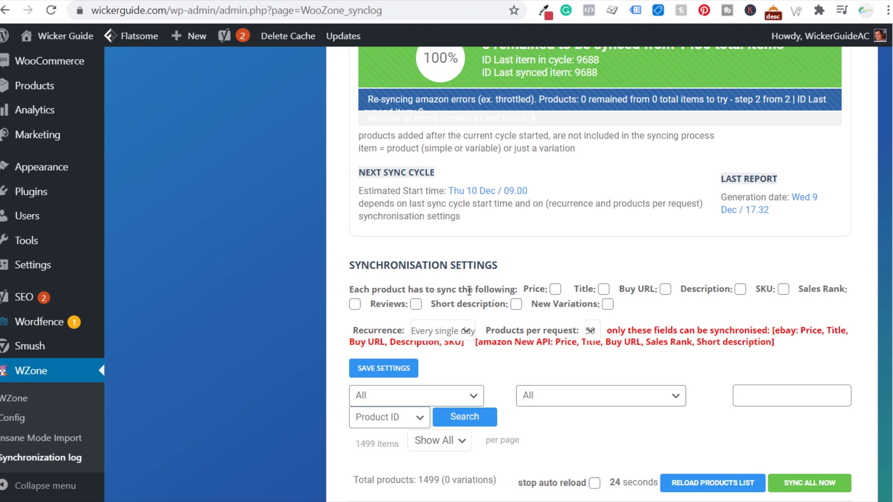
pyautogui.click(556, 289)
pyautogui.click(388, 370)
# Step: Look through the synchronised product list, checking the sync stats and last sync dates
pyautogui.scroll(-5, 253, 202)
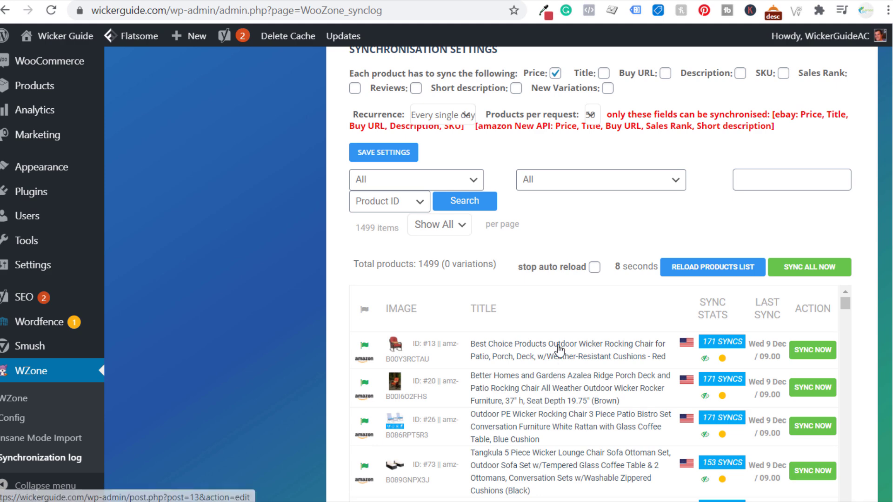
pyautogui.scroll(-3, 561, 362)
pyautogui.scroll(3, 561, 368)
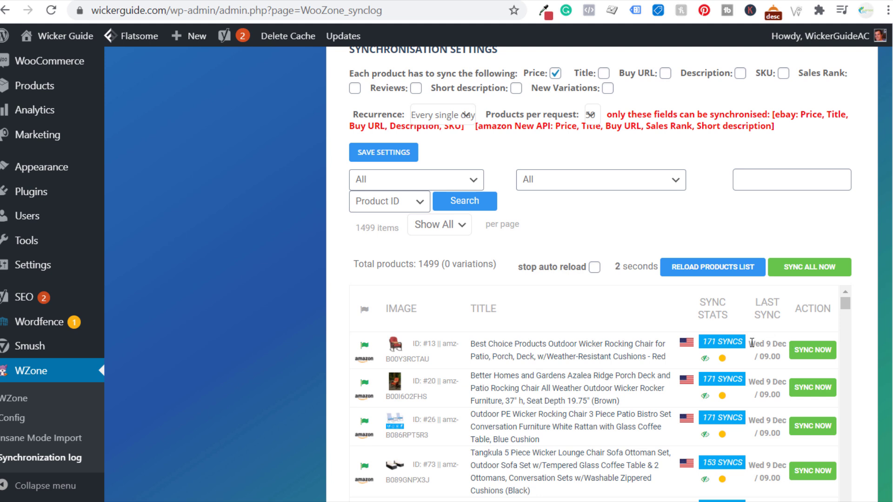
pyautogui.moveTo(730, 342)
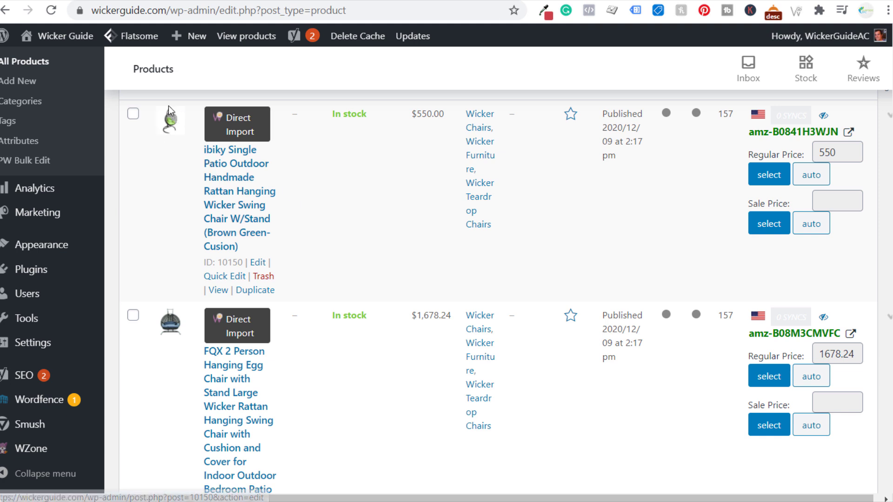
# Step: View the ibiky hanging wicker swing chair's store page in a new tab and examine its Amazon price and product details
pyautogui.rightClick(218, 291)
pyautogui.click(256, 296)
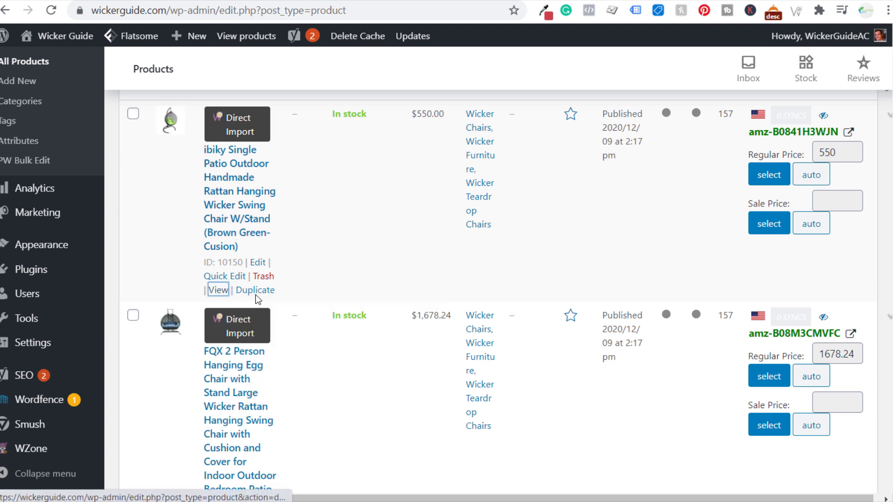
pyautogui.click(257, 0)
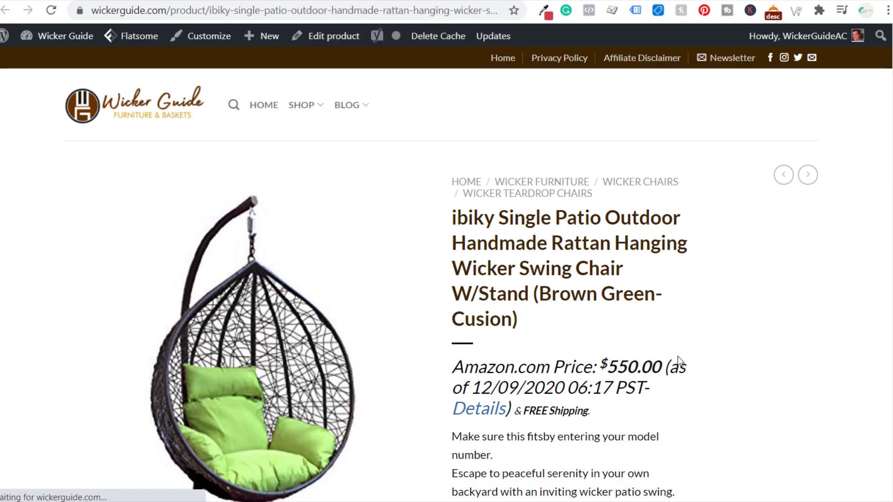
pyautogui.moveTo(607, 368); pyautogui.dragTo(667, 372)
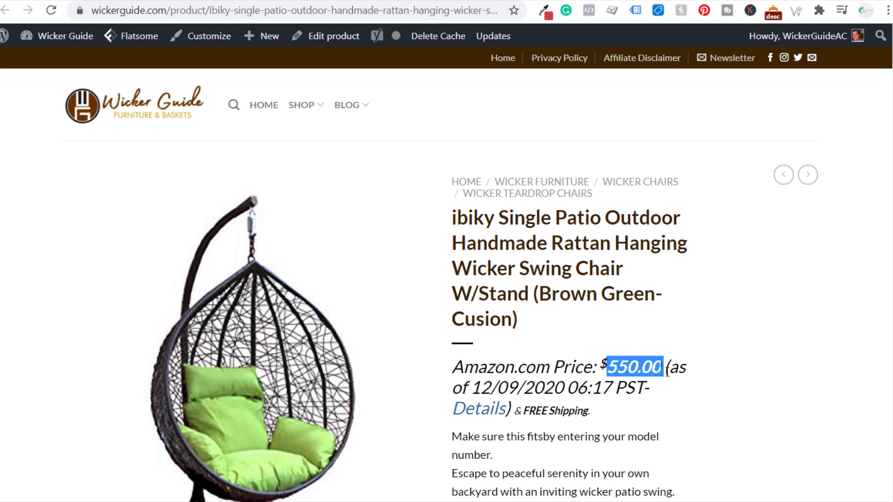
pyautogui.click(665, 372)
pyautogui.moveTo(607, 368); pyautogui.dragTo(643, 367)
pyautogui.click(644, 367)
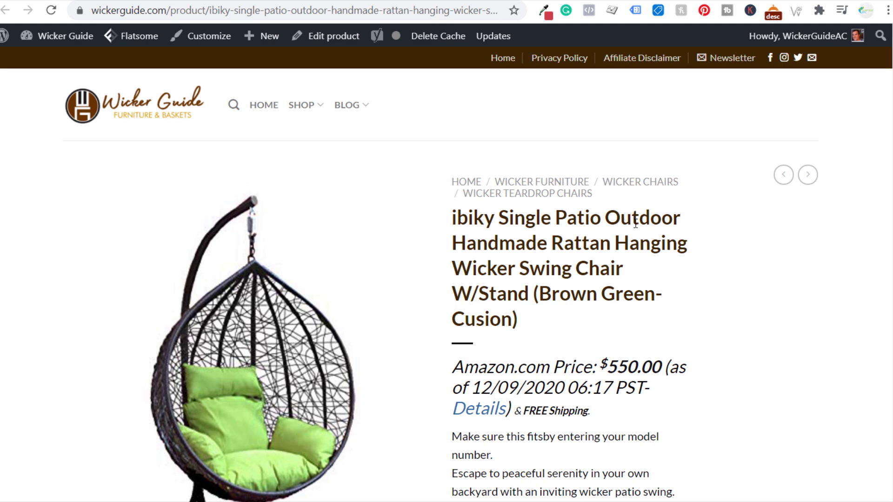
pyautogui.scroll(-8, 676, 253)
pyautogui.click(515, 299)
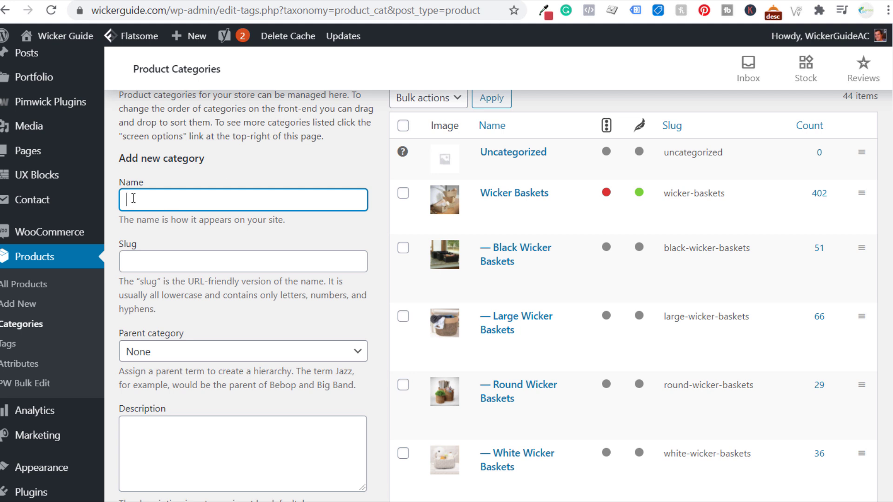
# Step: Go from the product categories to the Product Tags page
pyautogui.moveTo(69, 239)
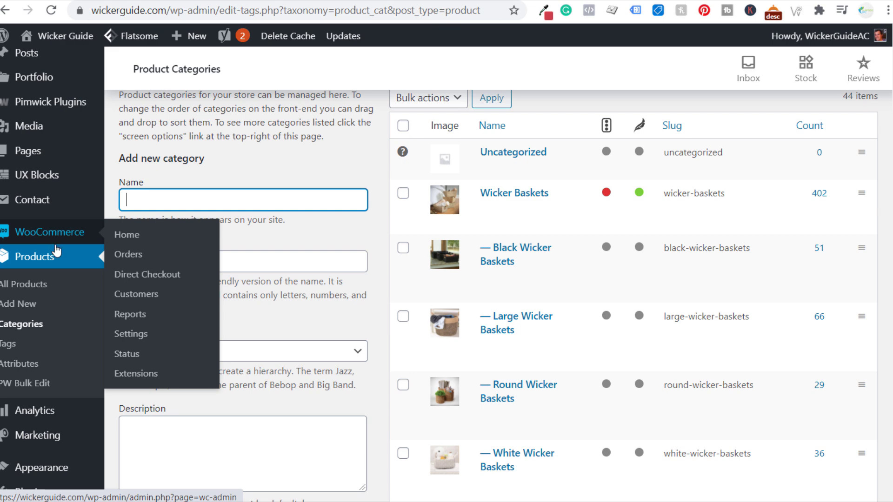
pyautogui.click(4, 346)
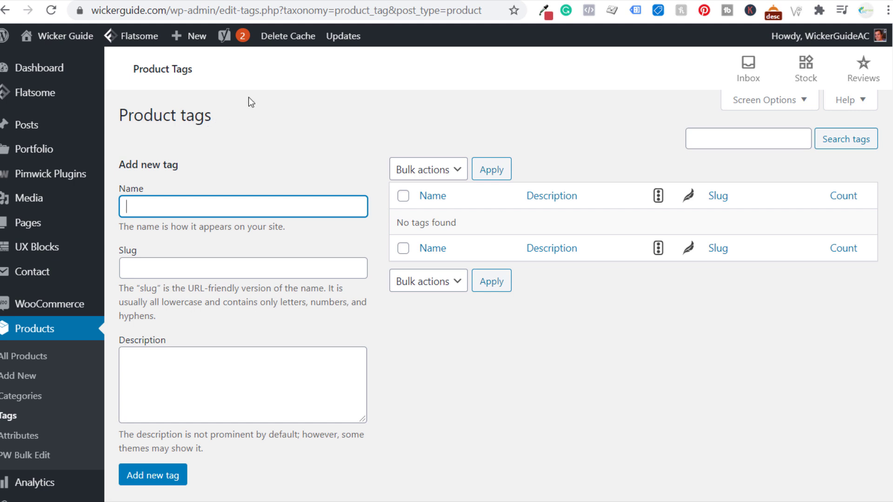
# Step: Find Direct Checkout for WooCommerce among the installed plugins and open the plugin's general settings
pyautogui.click(76, 1)
pyautogui.scroll(15, 286, 183)
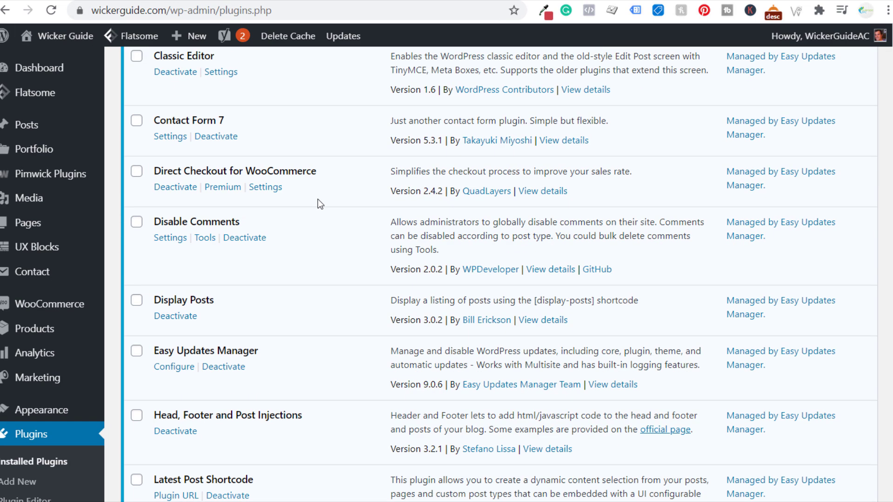
pyautogui.moveTo(155, 314); pyautogui.dragTo(307, 317)
pyautogui.click(317, 313)
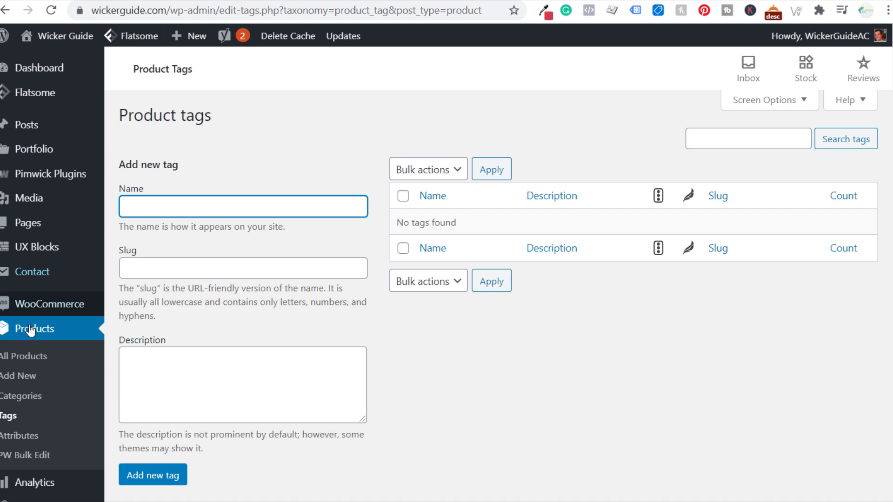
pyautogui.moveTo(54, 308)
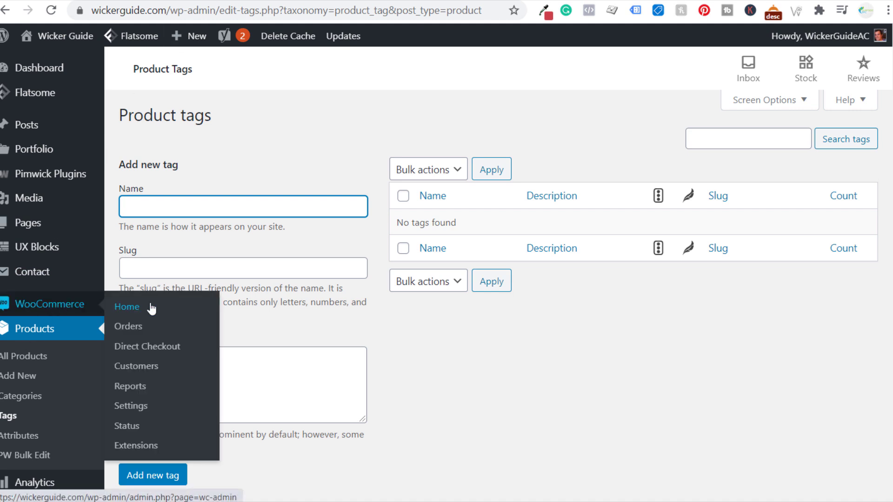
pyautogui.click(137, 348)
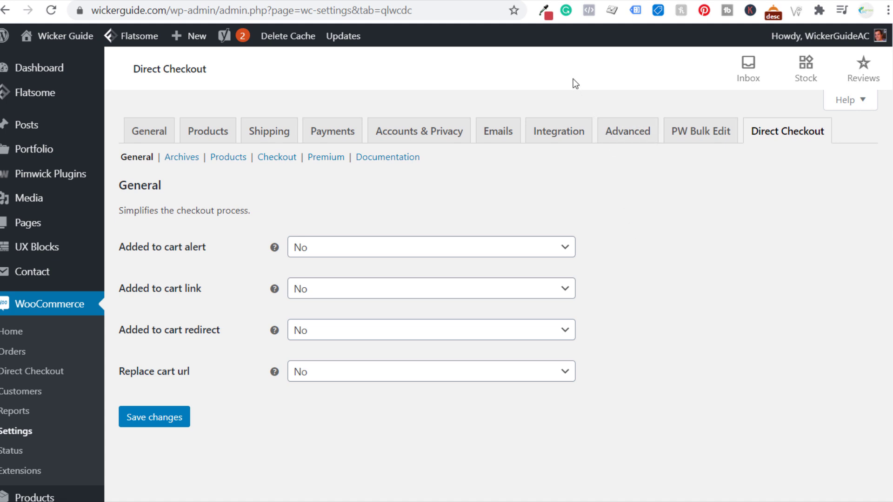
# Step: Switch past the Amazon folding table listing to the Amazon Associates commissions report
pyautogui.click(489, 0)
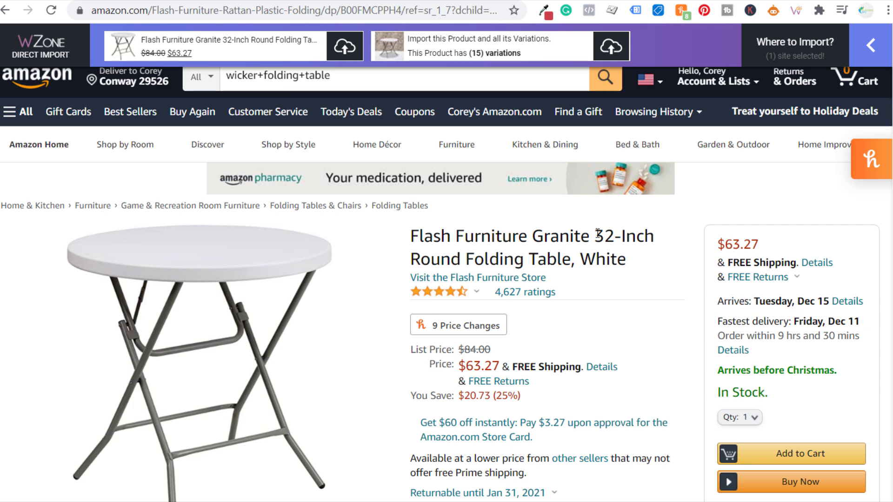
pyautogui.hotkey('ctrl', 'Tab')
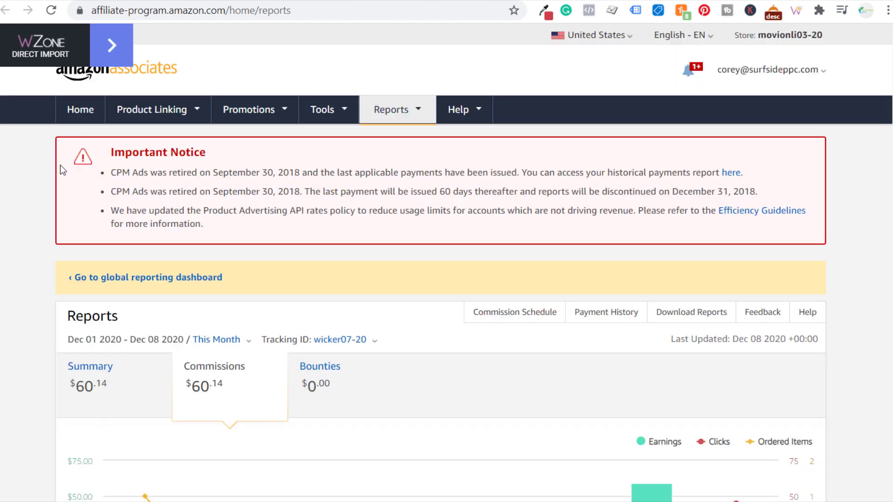
# Step: Examine the clicks, ordered items, shipped items and shipped items revenue in this month's Amazon Associates commissions report
pyautogui.scroll(-6, 59, 170)
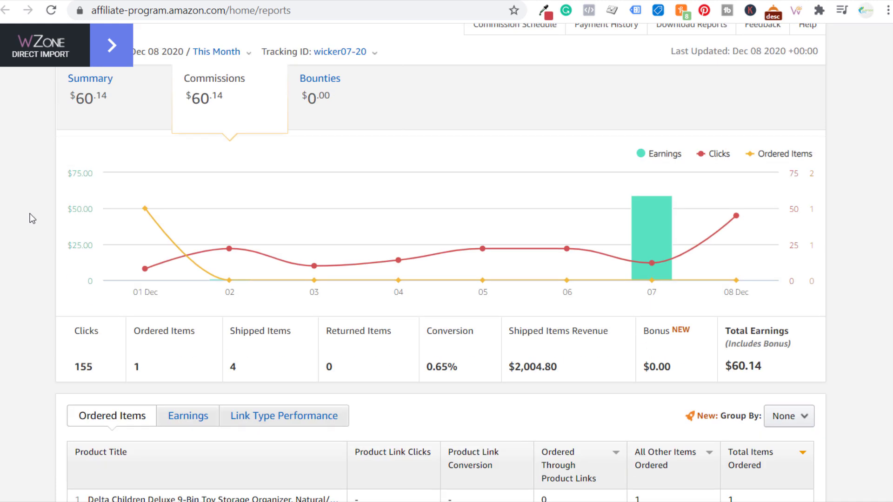
pyautogui.moveTo(90, 354)
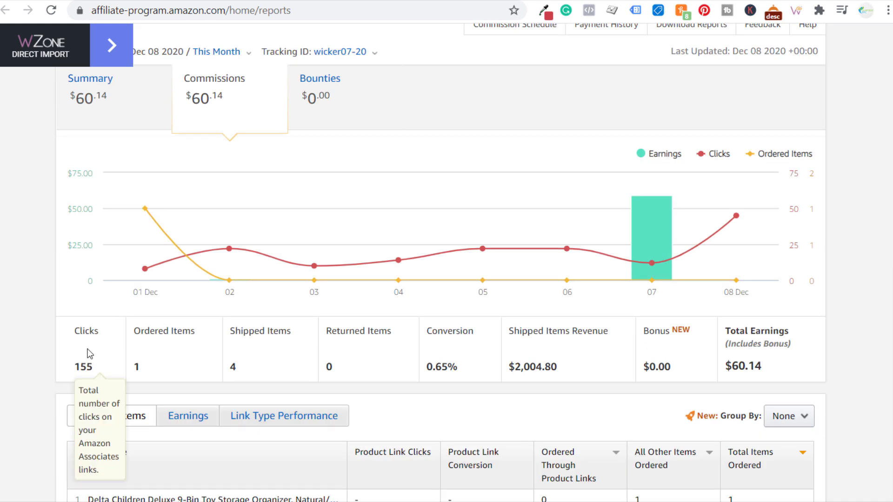
pyautogui.moveTo(194, 345)
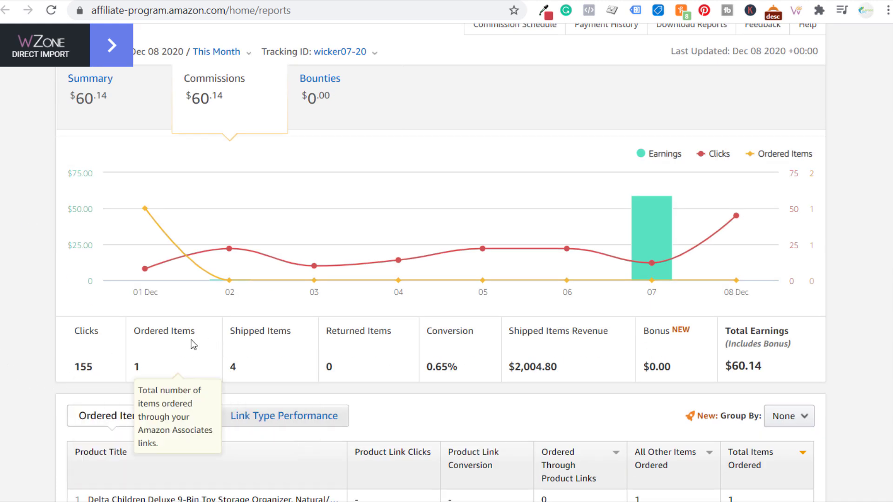
pyautogui.moveTo(272, 346)
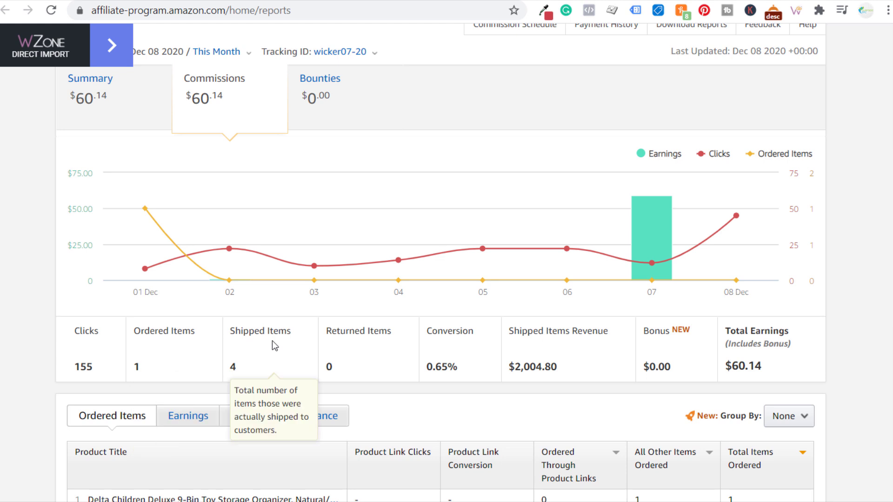
pyautogui.moveTo(580, 346)
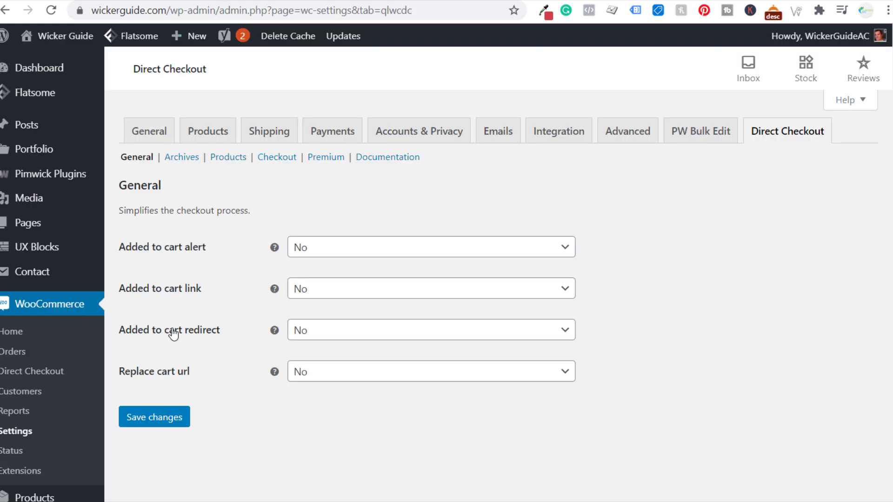
# Step: Leave the Direct Checkout settings without saving, open the WooCommerce product categories and check the total number of categories
pyautogui.scroll(-5, 170, 328)
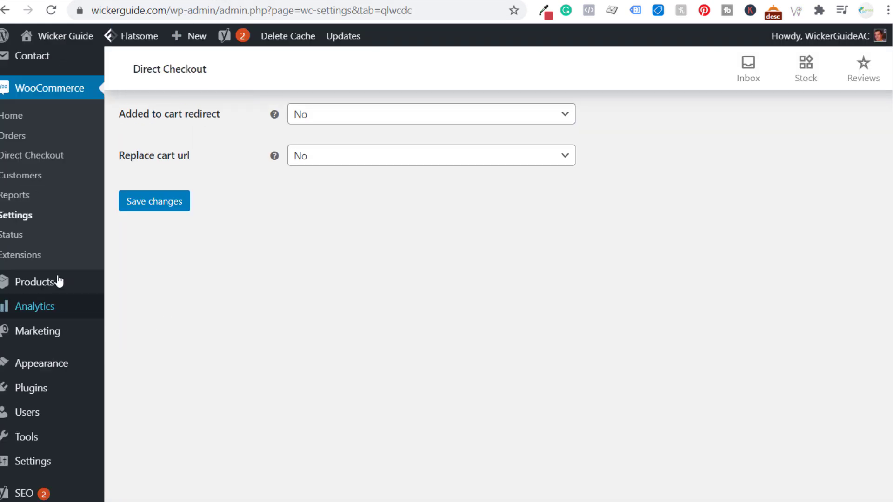
pyautogui.moveTo(51, 282)
pyautogui.click(140, 326)
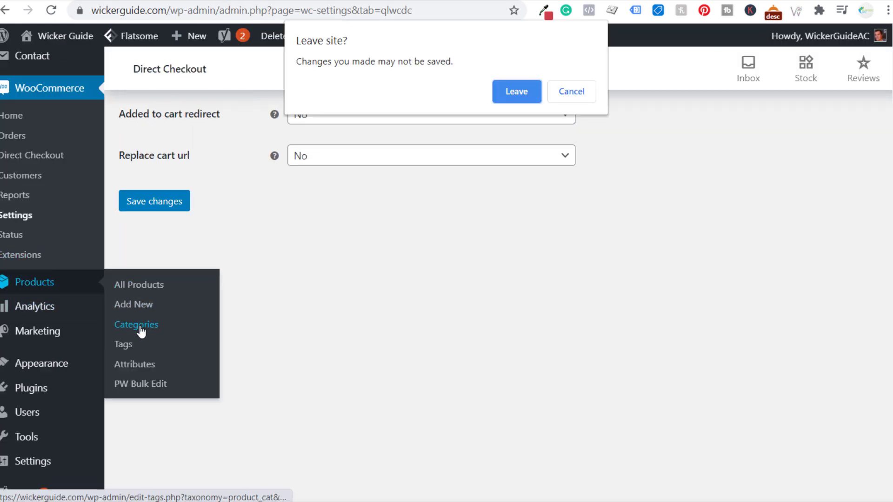
pyautogui.click(523, 96)
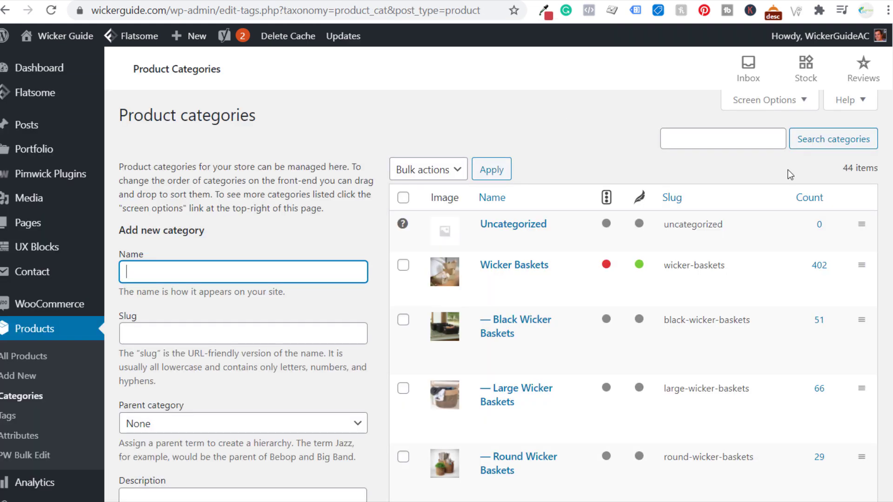
pyautogui.moveTo(834, 170); pyautogui.dragTo(879, 170)
pyautogui.click(872, 170)
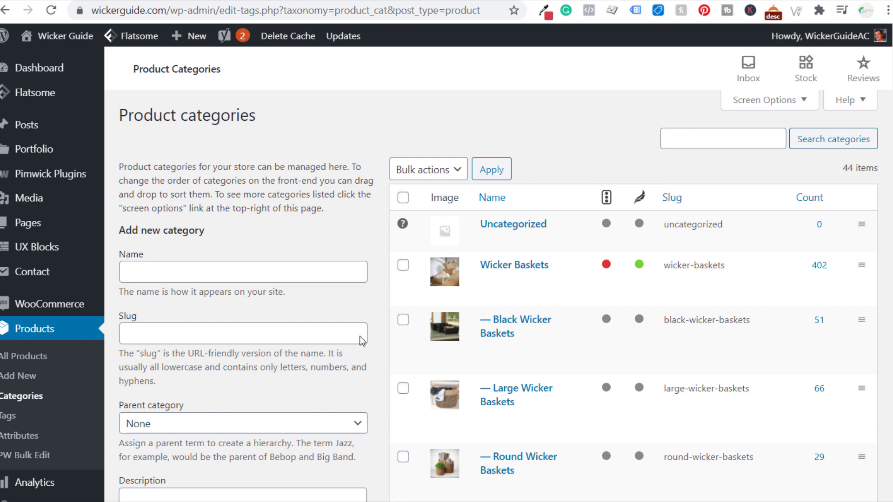
# Step: Switch to the Categories sheet in Excel and widen columns E and F to fit the wicker bar stool keywords
pyautogui.hotkey('alt', 'Tab')
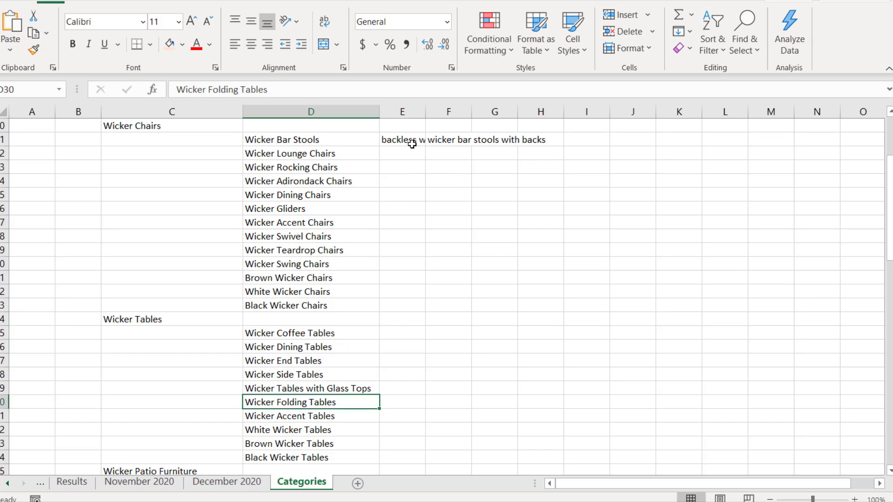
pyautogui.click(391, 140)
pyautogui.moveTo(395, 140); pyautogui.dragTo(468, 141)
pyautogui.click(453, 208)
pyautogui.moveTo(427, 115); pyautogui.dragTo(682, 113)
pyautogui.click(644, 209)
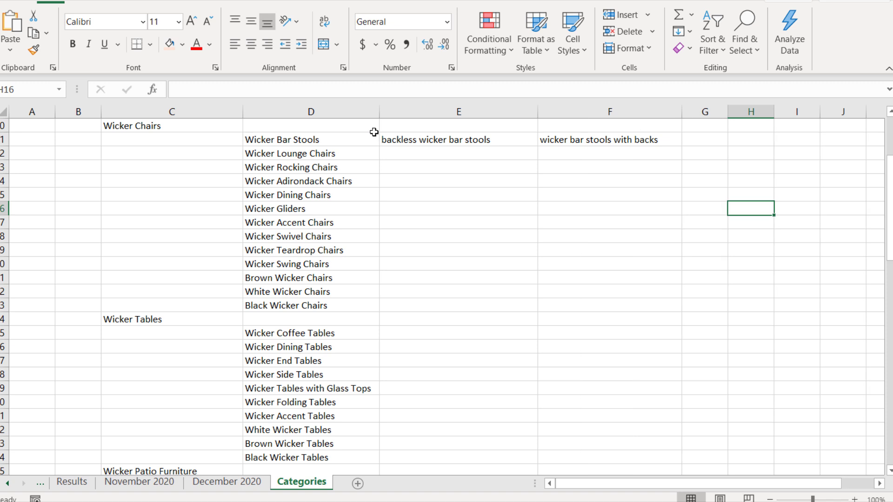
pyautogui.click(289, 139)
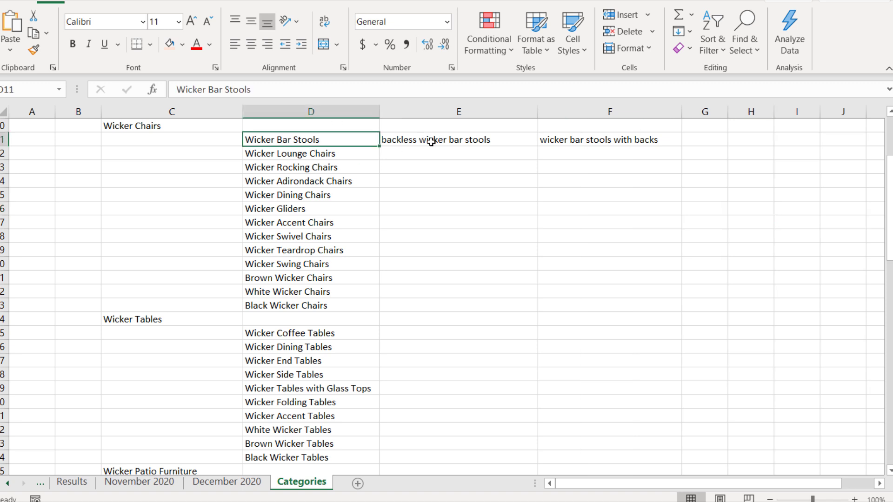